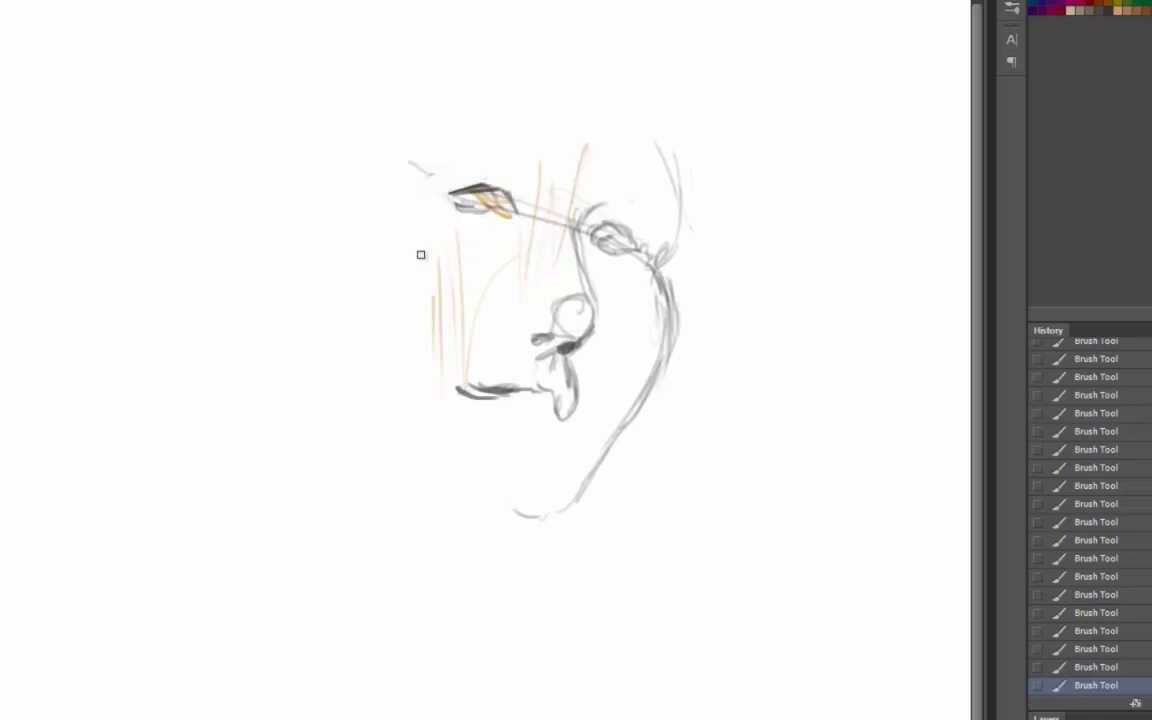
# Block in light grey tone over the head and shade the near eye socket, side of the nose and mouth
pyautogui.moveTo(470, 390)
pyautogui.mouseDown()
pyautogui.moveTo(514, 406)
pyautogui.moveTo(545, 234)
pyautogui.moveTo(452, 182)
pyautogui.mouseUp()
pyautogui.rightClick(452, 182)
pyautogui.click(571, 517)
pyautogui.moveTo(420, 90); pyautogui.dragTo(380, 400)
pyautogui.moveTo(420, 460); pyautogui.dragTo(600, 200)
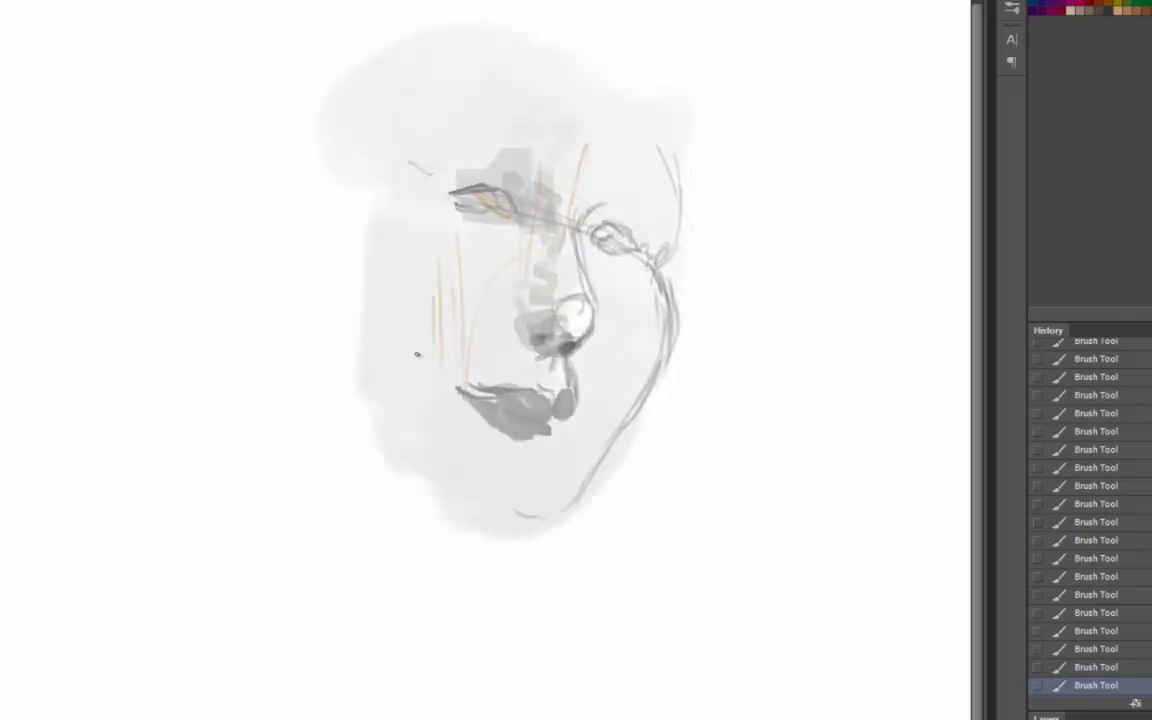
# Darken the lips and lip line, and shade the underside of the chin
pyautogui.moveTo(458, 392); pyautogui.dragTo(542, 400)
pyautogui.moveTo(465, 392); pyautogui.dragTo(545, 425)
pyautogui.moveTo(485, 512); pyautogui.dragTo(560, 515)
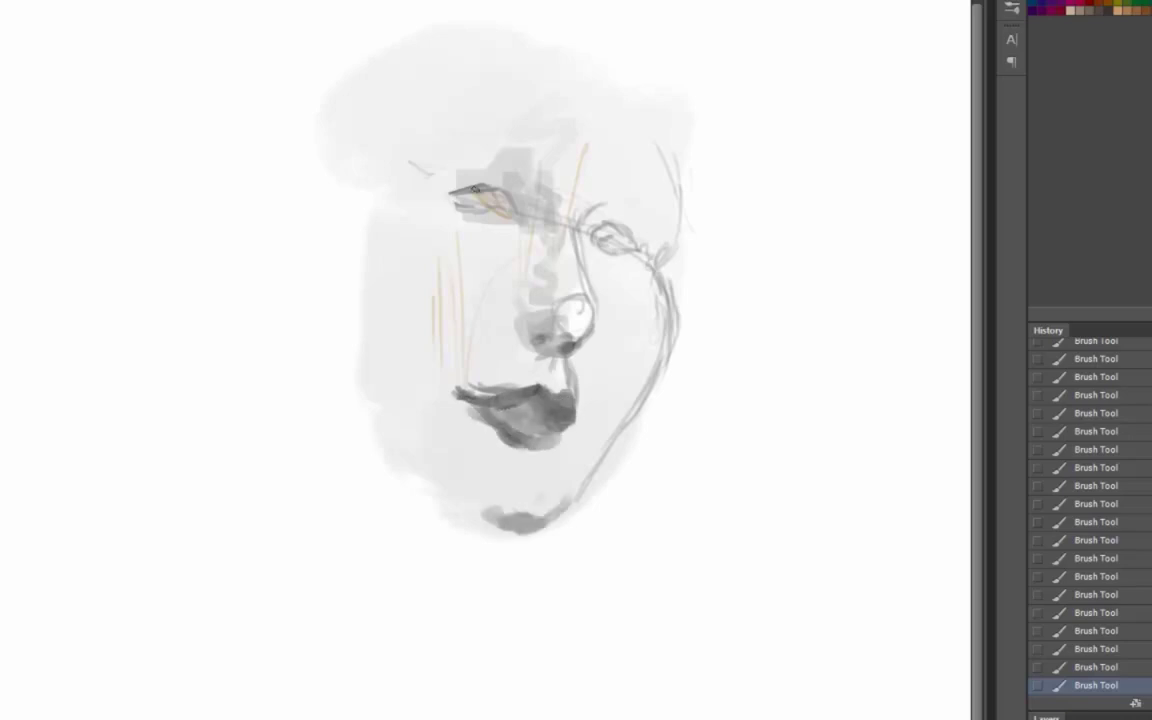
# Shade the near eye and paint a dark tapering eyebrow above it
pyautogui.moveTo(455, 195); pyautogui.dragTo(505, 195)
pyautogui.moveTo(550, 151); pyautogui.dragTo(450, 118)
pyautogui.hotkey('ctrl', 'z')
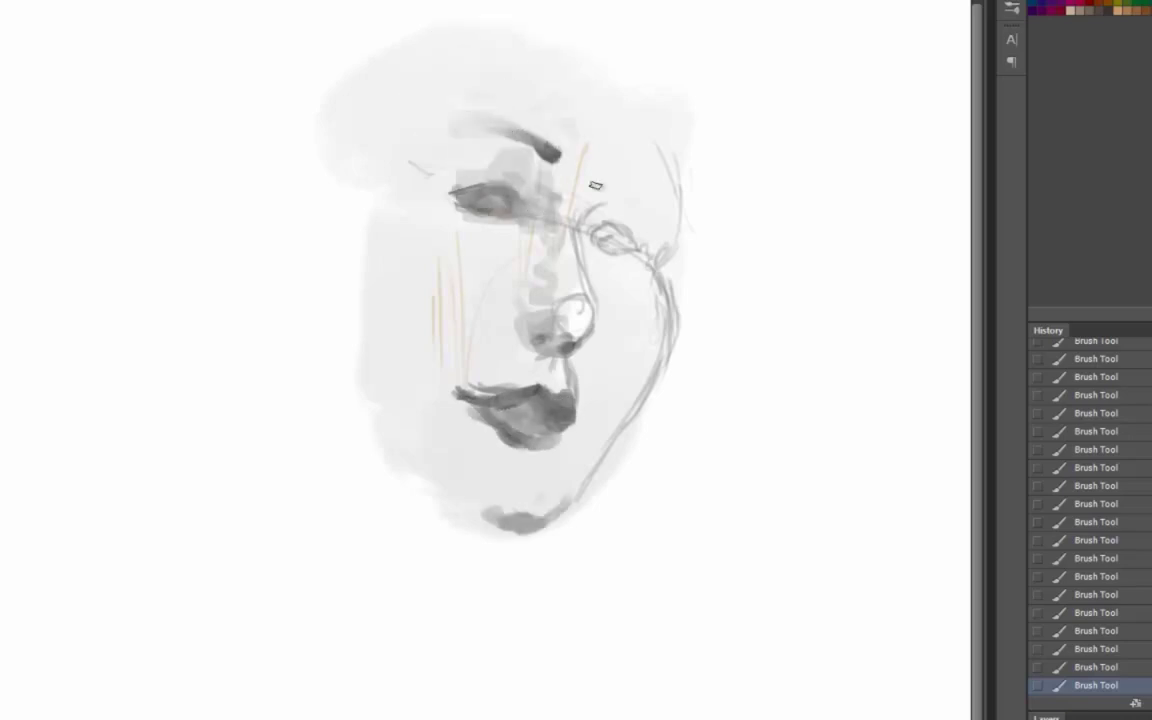
pyautogui.keyDown('alt'); pyautogui.click(548, 149); pyautogui.keyUp('alt')
pyautogui.moveTo(556, 152); pyautogui.dragTo(452, 120)
# Outline the jaw and chin, and shade the far eye, far cheek and area below the lower lip
pyautogui.moveTo(355, 402); pyautogui.dragTo(528, 544)
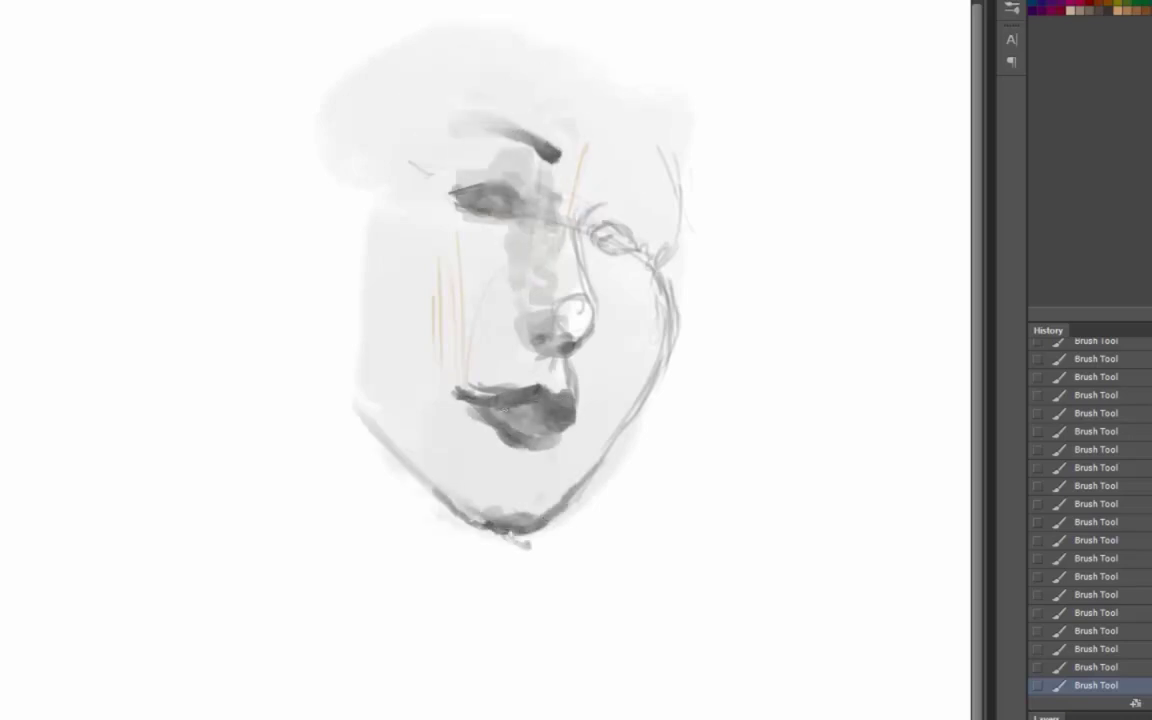
pyautogui.moveTo(455, 400)
pyautogui.mouseDown()
pyautogui.moveTo(490, 455)
pyautogui.moveTo(550, 290)
pyautogui.moveTo(600, 225)
pyautogui.mouseUp()
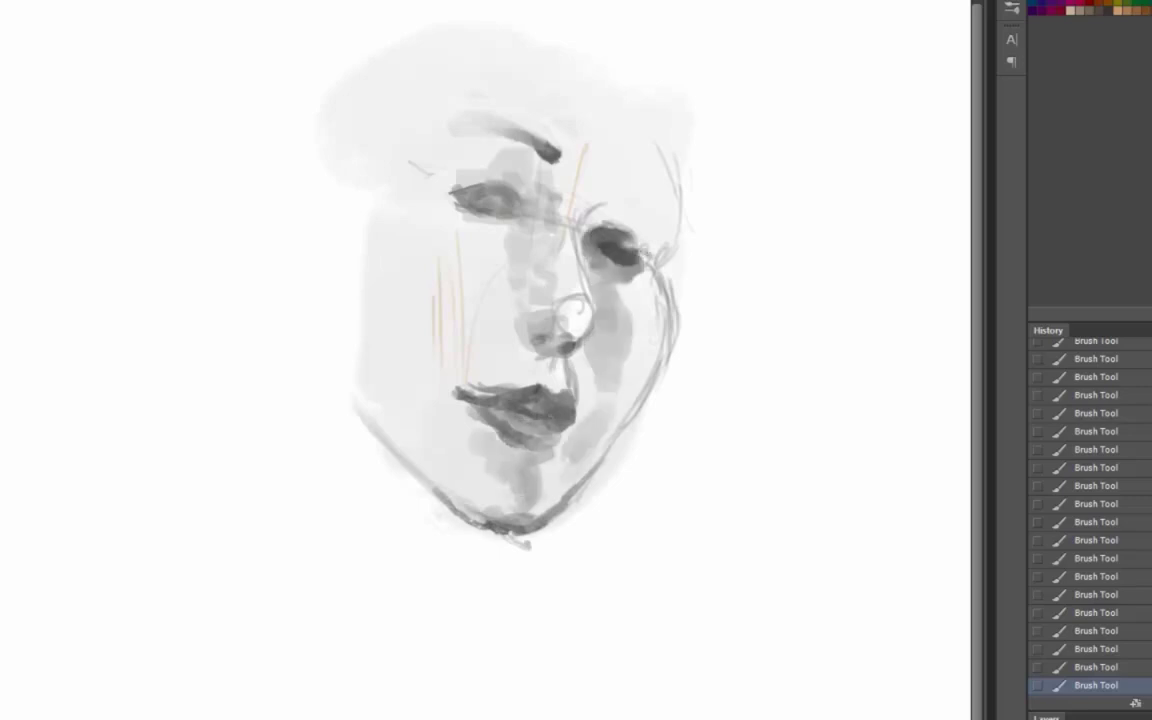
pyautogui.moveTo(430, 180); pyautogui.dragTo(485, 195)
# Sketch the neck and shoulder lines beyond the far cheek, and rough in the hairline around the face
pyautogui.moveTo(540, 345); pyautogui.dragTo(720, 625)
pyautogui.moveTo(700, 240); pyautogui.dragTo(775, 420)
pyautogui.moveTo(520, 75)
pyautogui.mouseDown()
pyautogui.moveTo(610, 195)
pyautogui.moveTo(665, 210)
pyautogui.mouseUp()
pyautogui.moveTo(440, 190)
pyautogui.mouseDown()
pyautogui.moveTo(456, 218)
pyautogui.moveTo(566, 270)
pyautogui.moveTo(599, 149)
pyautogui.moveTo(327, 219)
pyautogui.moveTo(407, 115)
pyautogui.moveTo(345, 215)
pyautogui.mouseUp()
pyautogui.moveTo(428, 95); pyautogui.dragTo(325, 270)
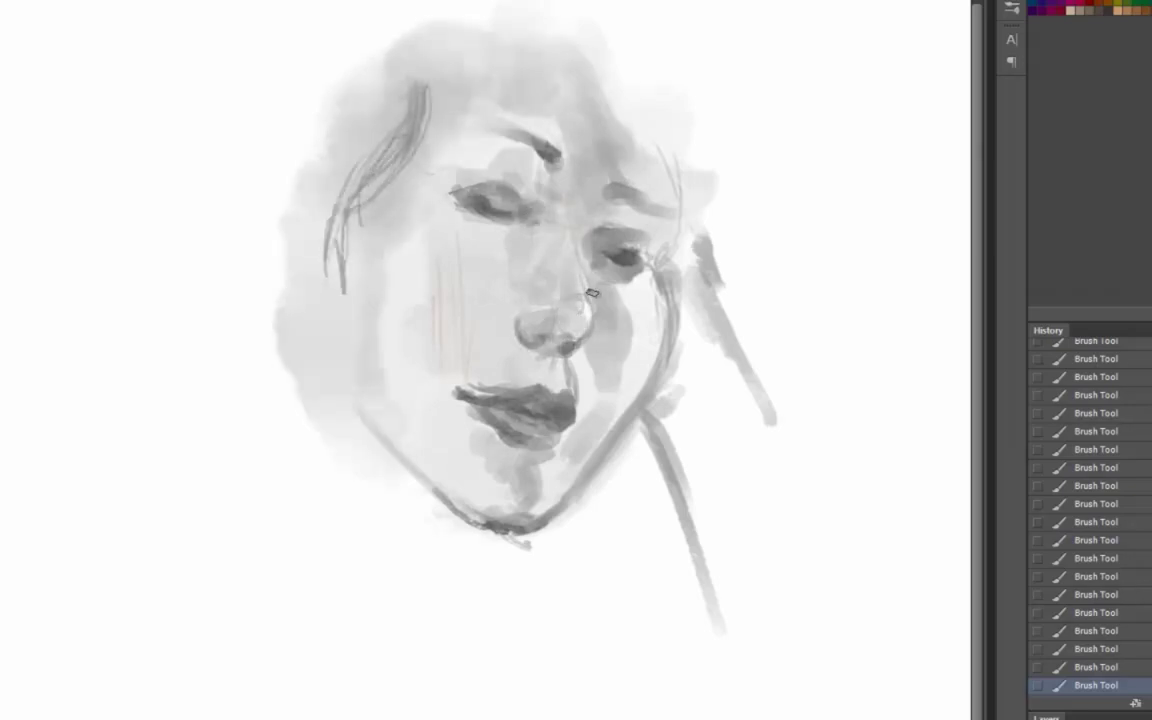
# Shade the far eye socket and forehead, and paint the near cheek and neck contours below the ear
pyautogui.moveTo(592, 293)
pyautogui.mouseDown()
pyautogui.moveTo(603, 236)
pyautogui.moveTo(566, 187)
pyautogui.moveTo(625, 216)
pyautogui.moveTo(586, 288)
pyautogui.moveTo(623, 211)
pyautogui.moveTo(700, 135)
pyautogui.mouseUp()
pyautogui.moveTo(445, 230); pyautogui.dragTo(435, 320)
pyautogui.moveTo(345, 185)
pyautogui.mouseDown()
pyautogui.moveTo(335, 340)
pyautogui.moveTo(445, 500)
pyautogui.mouseUp()
pyautogui.moveTo(330, 250)
pyautogui.mouseDown()
pyautogui.moveTo(373, 333)
pyautogui.moveTo(395, 462)
pyautogui.mouseUp()
# Paint the ear contour and block in dark hair sweeping from the crown down the near side of the head
pyautogui.moveTo(315, 138)
pyautogui.mouseDown()
pyautogui.moveTo(305, 172)
pyautogui.moveTo(258, 220)
pyautogui.moveTo(300, 295)
pyautogui.mouseUp()
pyautogui.moveTo(275, 125); pyautogui.dragTo(320, 315)
pyautogui.moveTo(450, 20)
pyautogui.mouseDown()
pyautogui.moveTo(375, 120)
pyautogui.moveTo(540, 185)
pyautogui.moveTo(700, 190)
pyautogui.moveTo(560, 45)
pyautogui.moveTo(330, 150)
pyautogui.mouseUp()
pyautogui.moveTo(370, 40); pyautogui.dragTo(240, 200)
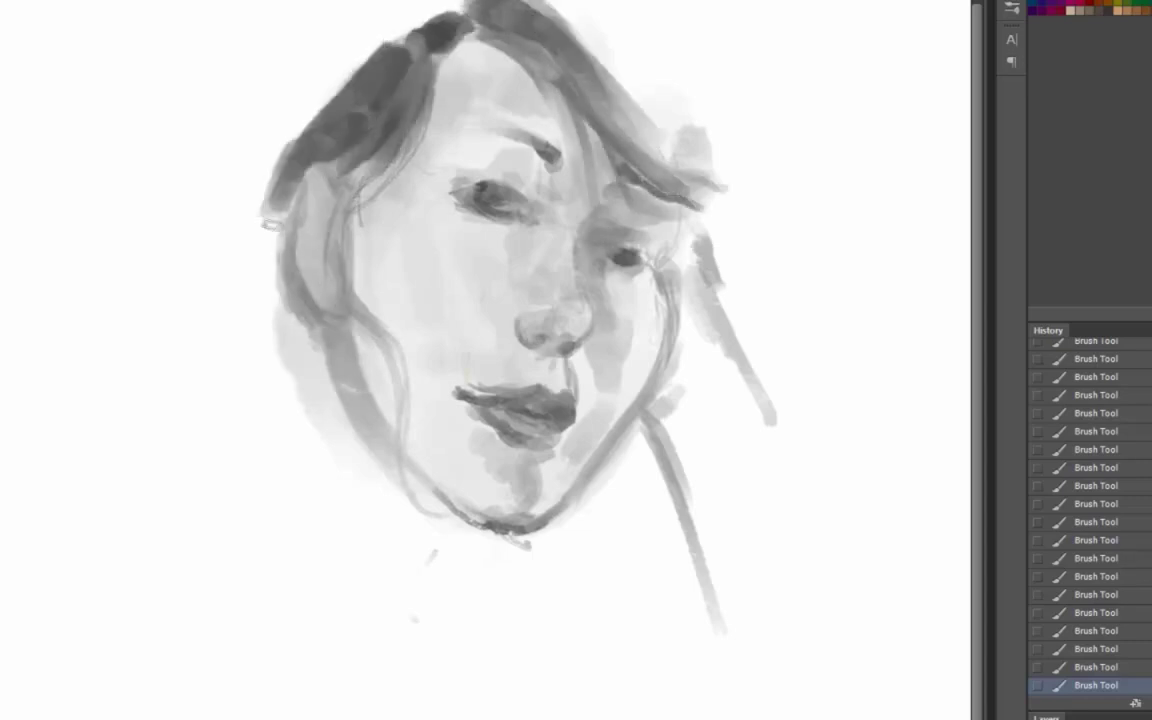
pyautogui.moveTo(350, 10)
pyautogui.mouseDown()
pyautogui.moveTo(167, 252)
pyautogui.moveTo(190, 230)
pyautogui.mouseUp()
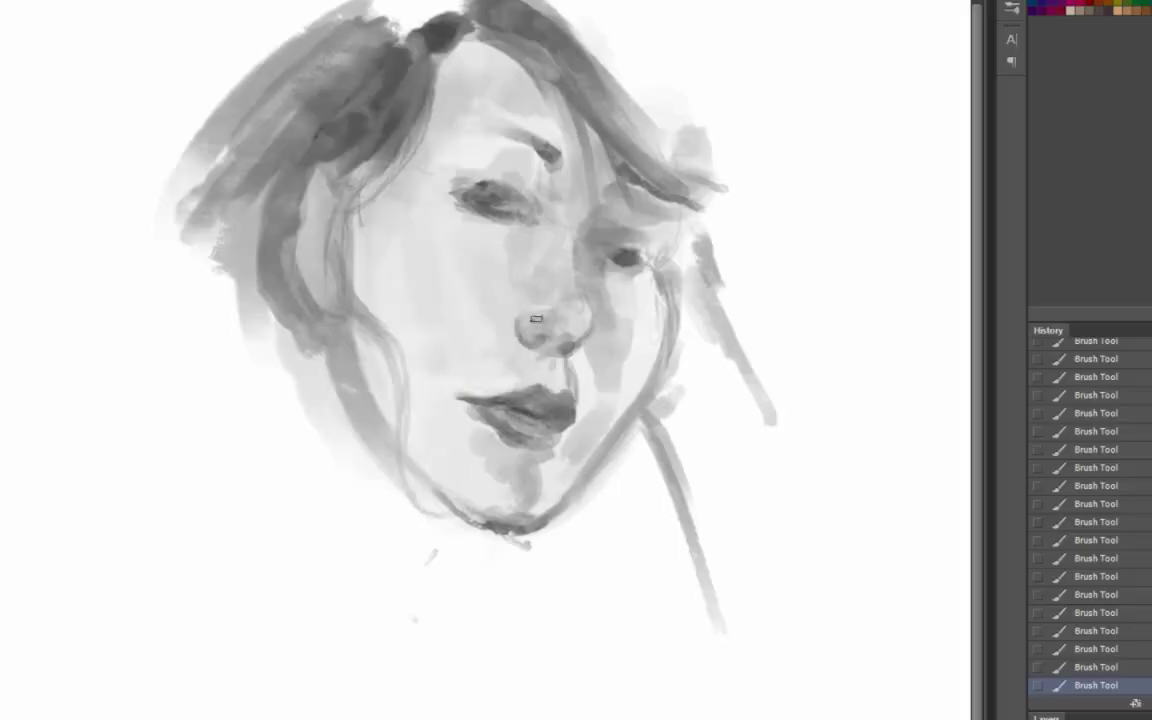
# Smooth the near cheek tones, extend the near eyebrow, and shade the nose and upper lip area
pyautogui.moveTo(470, 335); pyautogui.dragTo(420, 275)
pyautogui.moveTo(430, 350); pyautogui.dragTo(350, 270)
pyautogui.moveTo(530, 140); pyautogui.dragTo(458, 126)
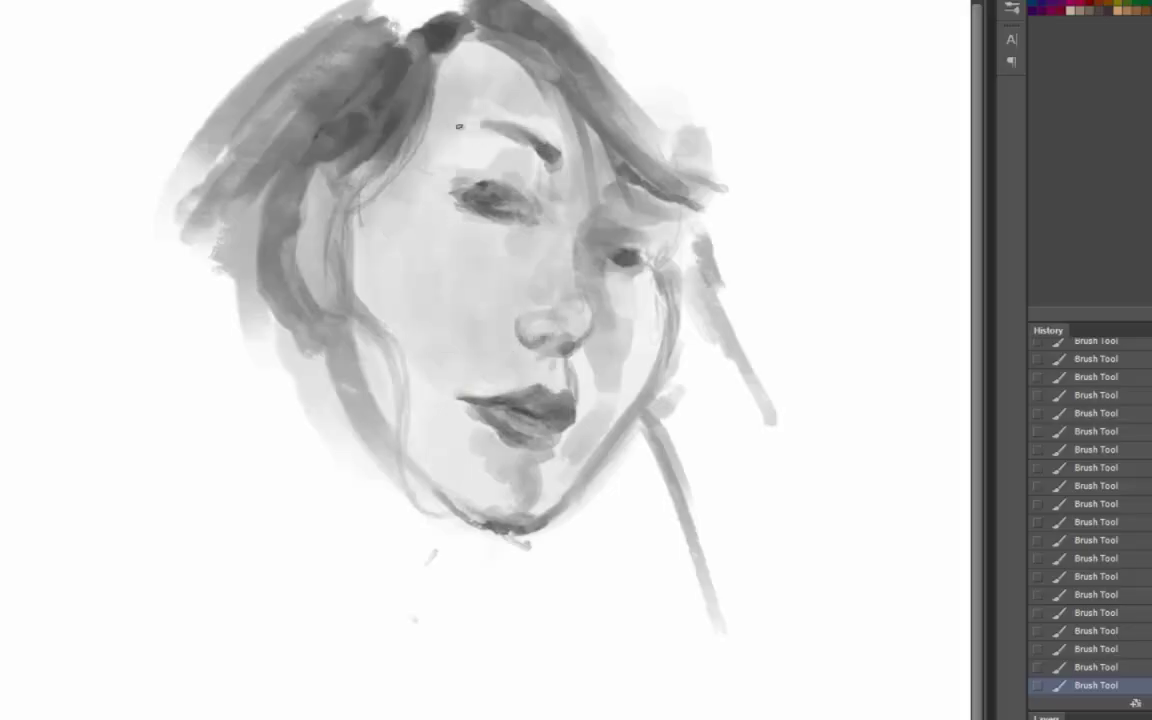
pyautogui.moveTo(460, 330)
pyautogui.mouseDown()
pyautogui.moveTo(520, 343)
pyautogui.moveTo(450, 315)
pyautogui.moveTo(500, 388)
pyautogui.mouseUp()
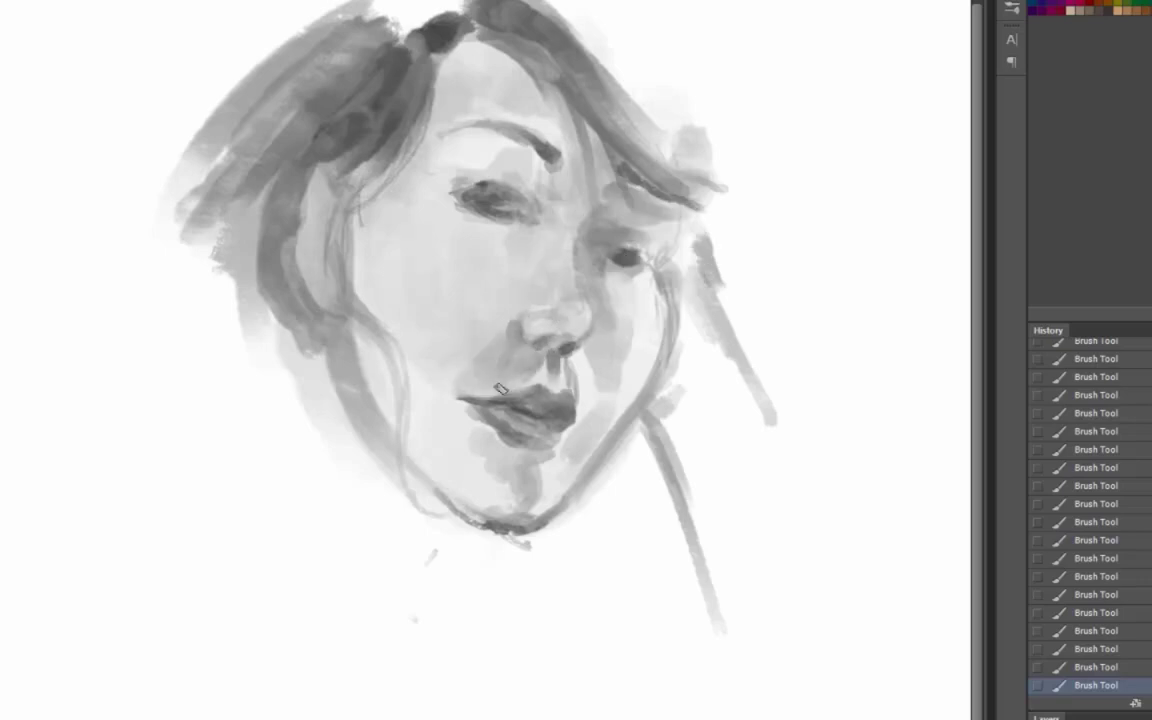
# Nudge the painting slightly, darken the hair masses, shade the neck behind the jaw and deepen the lips
pyautogui.moveTo(430, 360)
pyautogui.mouseDown()
pyautogui.moveTo(443, 404)
pyautogui.moveTo(360, 352)
pyautogui.moveTo(400, 330)
pyautogui.moveTo(404, 147)
pyautogui.moveTo(262, 249)
pyautogui.mouseUp()
pyautogui.press('v')
pyautogui.moveTo(659, 283); pyautogui.dragTo(651, 287)
pyautogui.moveTo(590, 140)
pyautogui.mouseDown()
pyautogui.moveTo(500, 30)
pyautogui.moveTo(610, 170)
pyautogui.mouseUp()
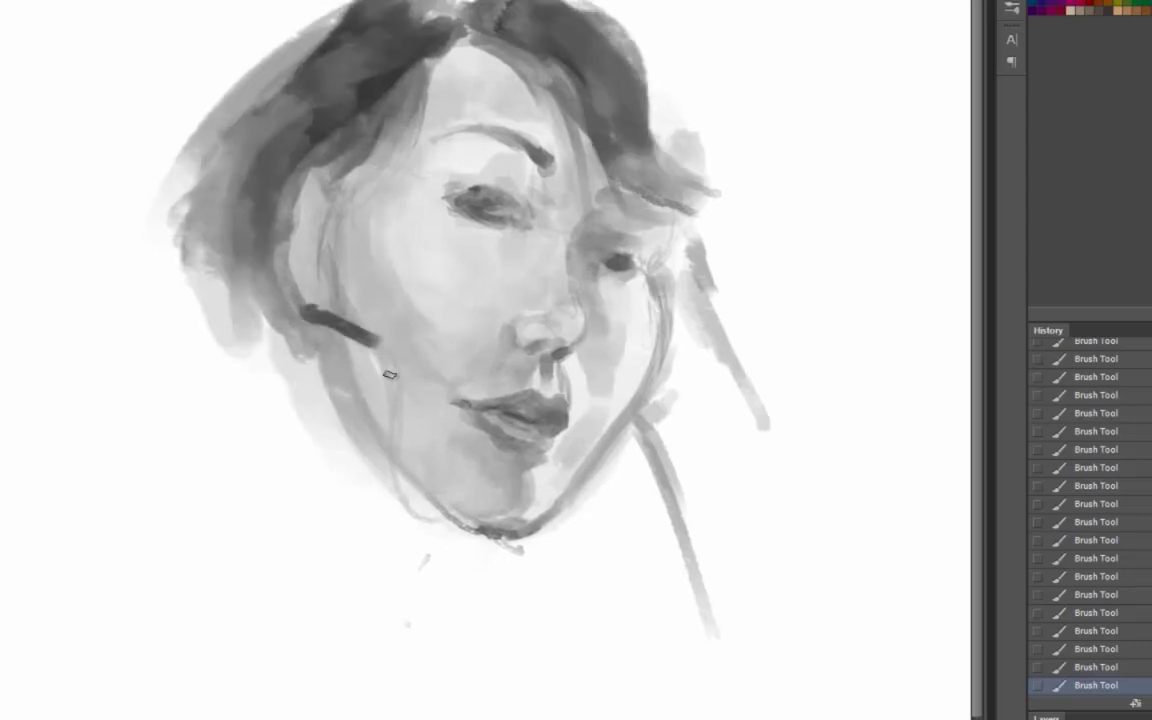
pyautogui.moveTo(300, 250)
pyautogui.mouseDown()
pyautogui.moveTo(340, 420)
pyautogui.moveTo(470, 520)
pyautogui.moveTo(355, 495)
pyautogui.mouseUp()
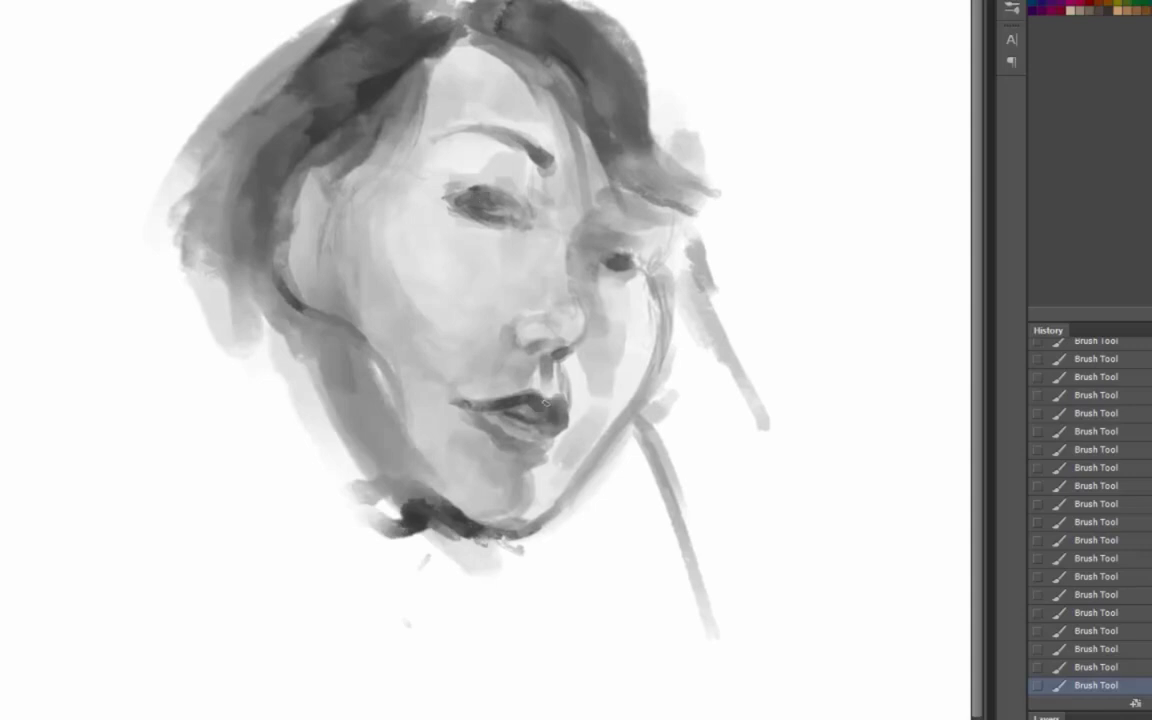
pyautogui.moveTo(490, 405)
pyautogui.mouseDown()
pyautogui.moveTo(575, 662)
pyautogui.moveTo(487, 409)
pyautogui.moveTo(442, 417)
pyautogui.mouseUp()
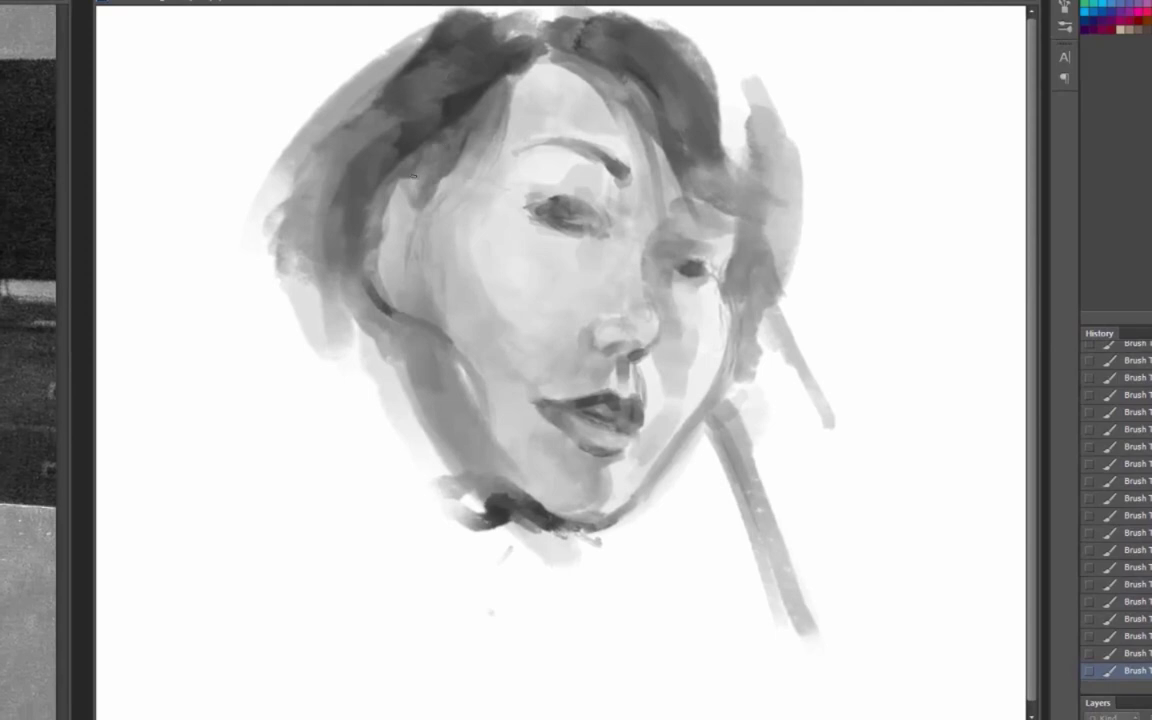
# Create a new layer with the default settings and continue softening the tones on the near side of the face
pyautogui.rightClick(340, 362)
pyautogui.hotkey('ctrl', 'shift', 'n')
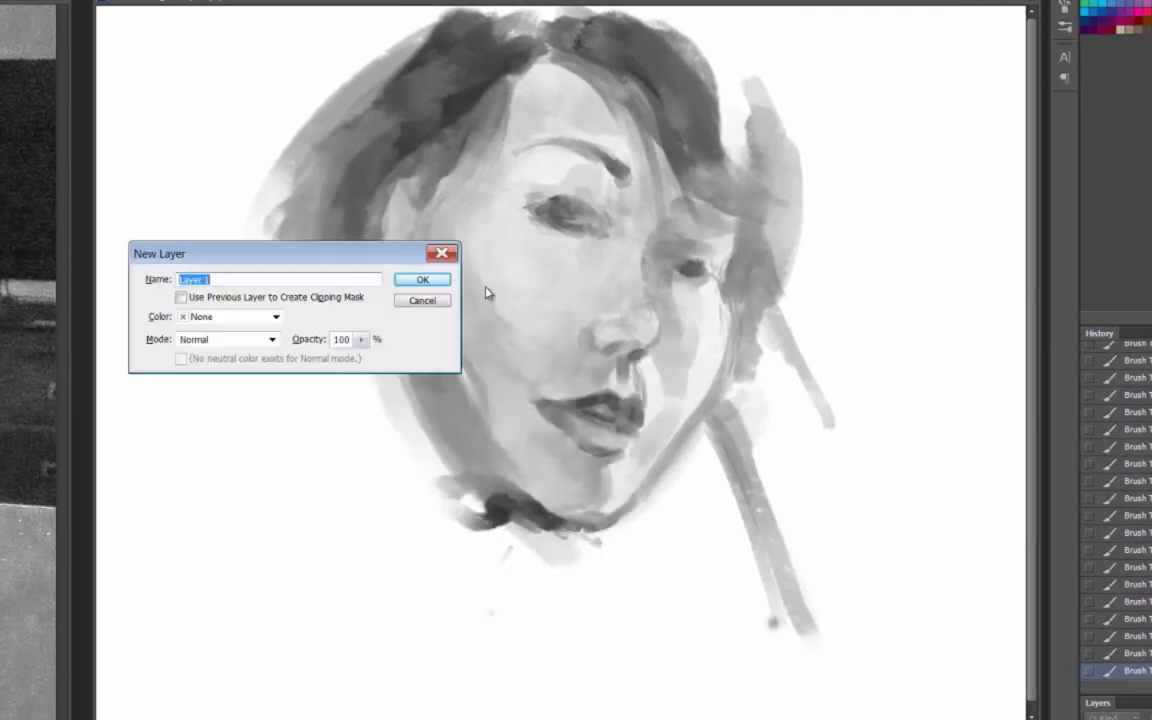
pyautogui.press('Return')
pyautogui.moveTo(589, 111); pyautogui.dragTo(303, 265)
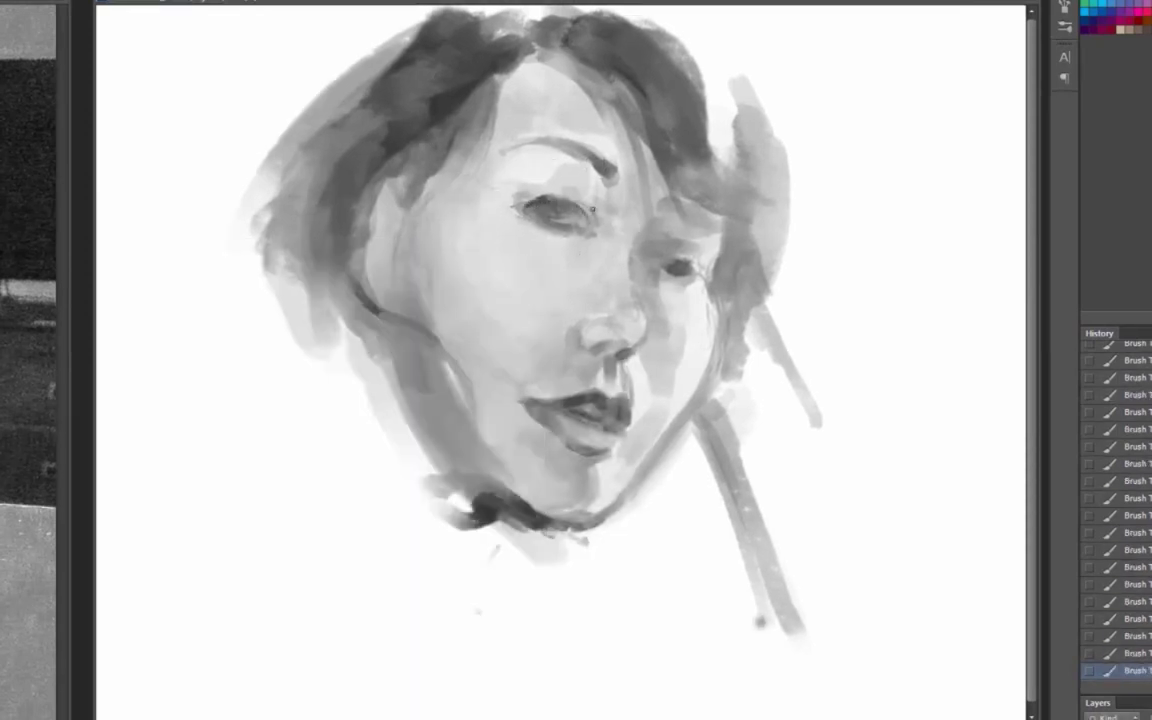
# Discard the Hue/Saturation lightness trial and tone the whole picture to mid grey by filling a new layer
pyautogui.hotkey('ctrl', 'u')
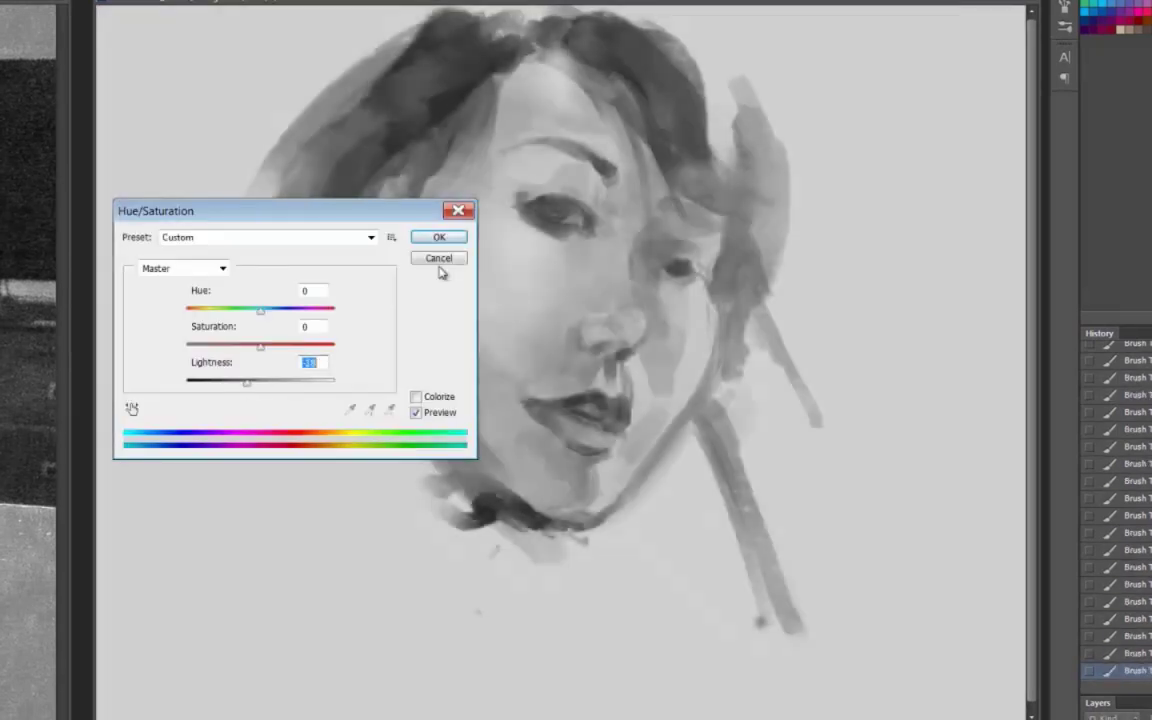
pyautogui.click(440, 262)
pyautogui.hotkey('ctrl', 'shift', 'alt', 'n')
pyautogui.hotkey('shift', 'F5')
pyautogui.click(320, 272)
pyautogui.click(291, 289)
pyautogui.press('Return')
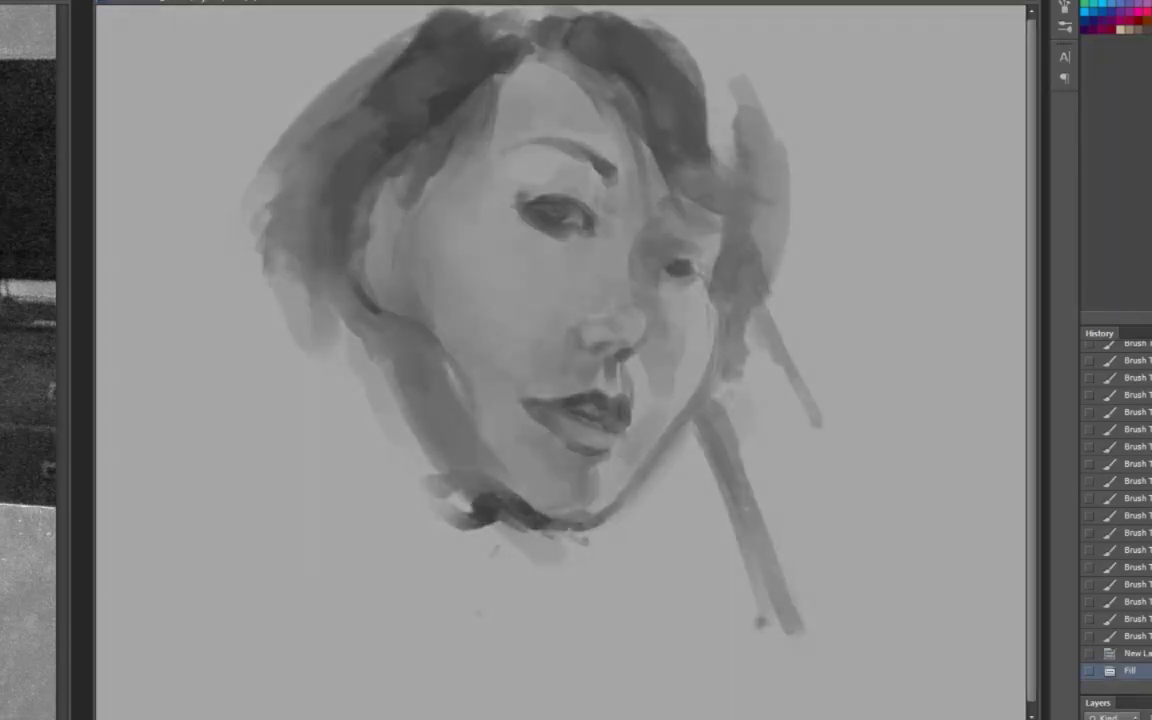
# Save the painting to the Desktop in Photoshop (PSD) format
pyautogui.click(990, 597)
pyautogui.hotkey('ctrl', 'shift', 's')
pyautogui.click(67, 230)
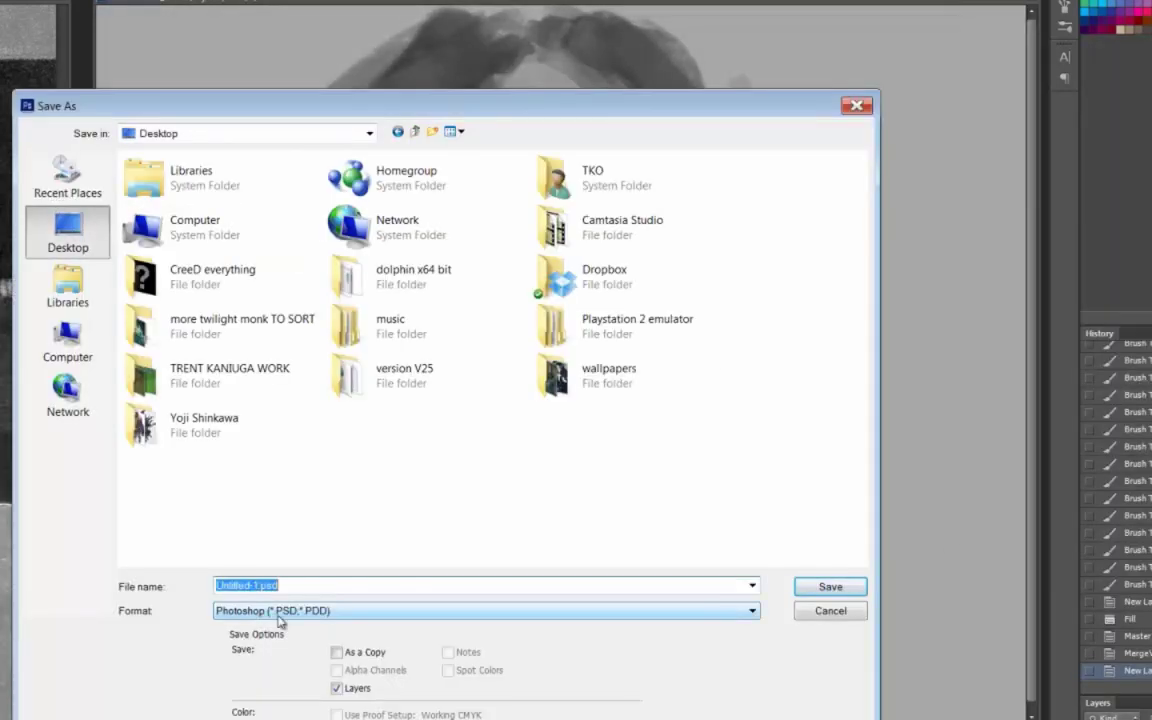
pyautogui.press('Return')
# Define the far jaw contour, refine the near eye, and paint light rim highlights along the far cheek and lower lip
pyautogui.moveTo(710, 283)
pyautogui.mouseDown()
pyautogui.moveTo(690, 400)
pyautogui.moveTo(598, 522)
pyautogui.mouseUp()
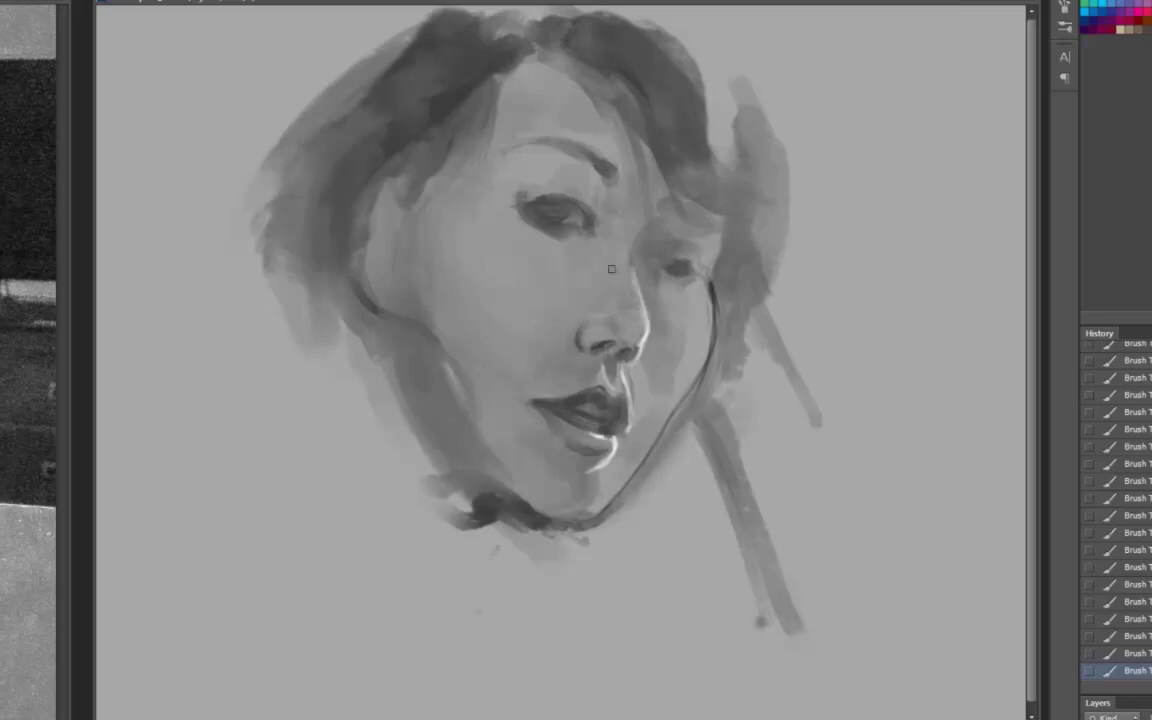
pyautogui.moveTo(580, 190); pyautogui.dragTo(600, 192)
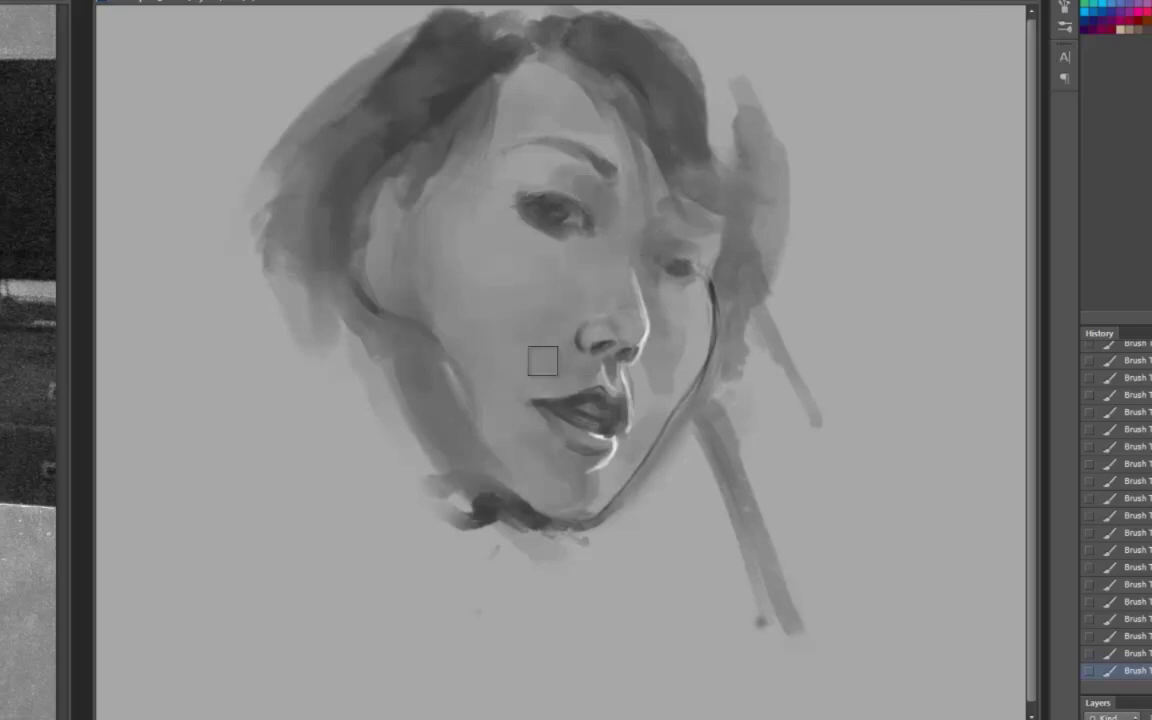
pyautogui.moveTo(593, 458)
pyautogui.mouseDown()
pyautogui.moveTo(560, 495)
pyautogui.moveTo(562, 450)
pyautogui.moveTo(596, 450)
pyautogui.mouseUp()
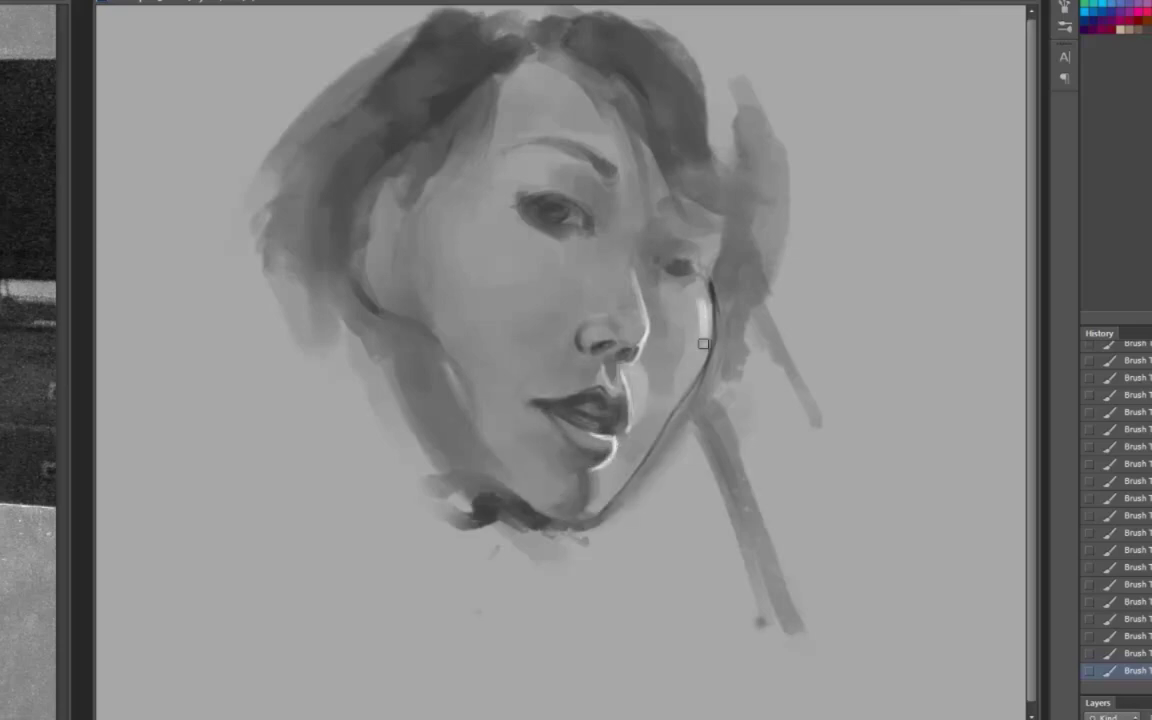
pyautogui.moveTo(703, 344); pyautogui.dragTo(670, 396)
pyautogui.click(672, 292)
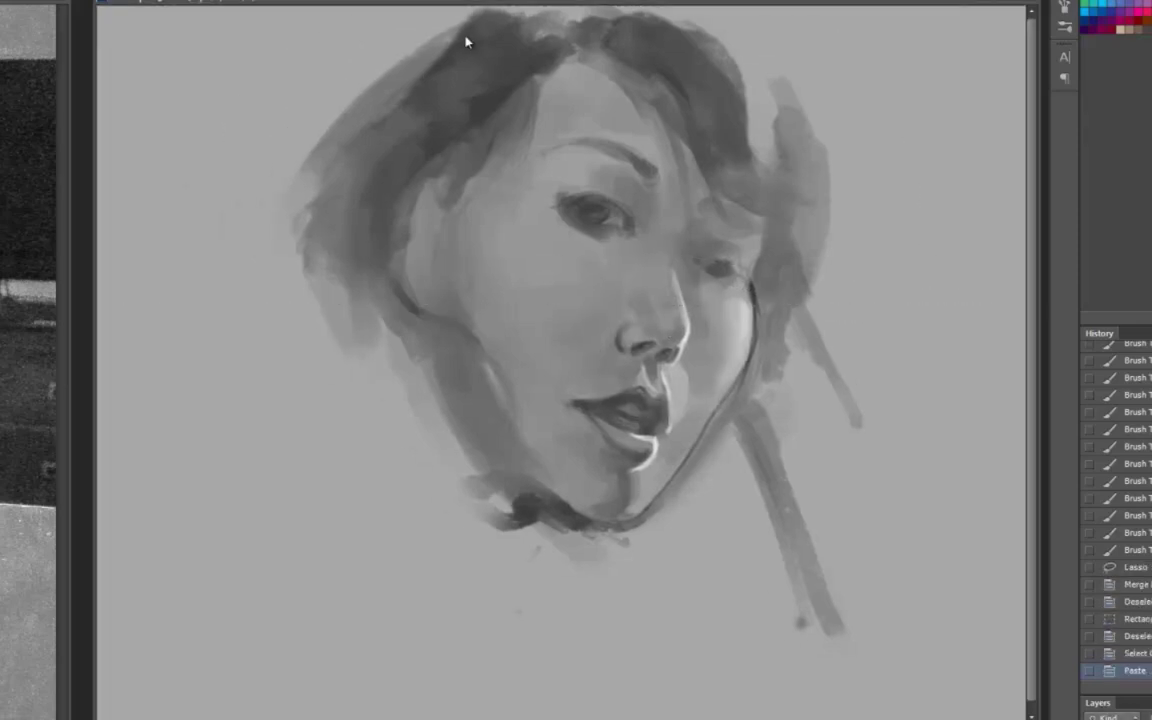
# Reshape the eyes and near eyebrow with the Liquify filter
pyautogui.hotkey('shift', 'ctrl', 'x')
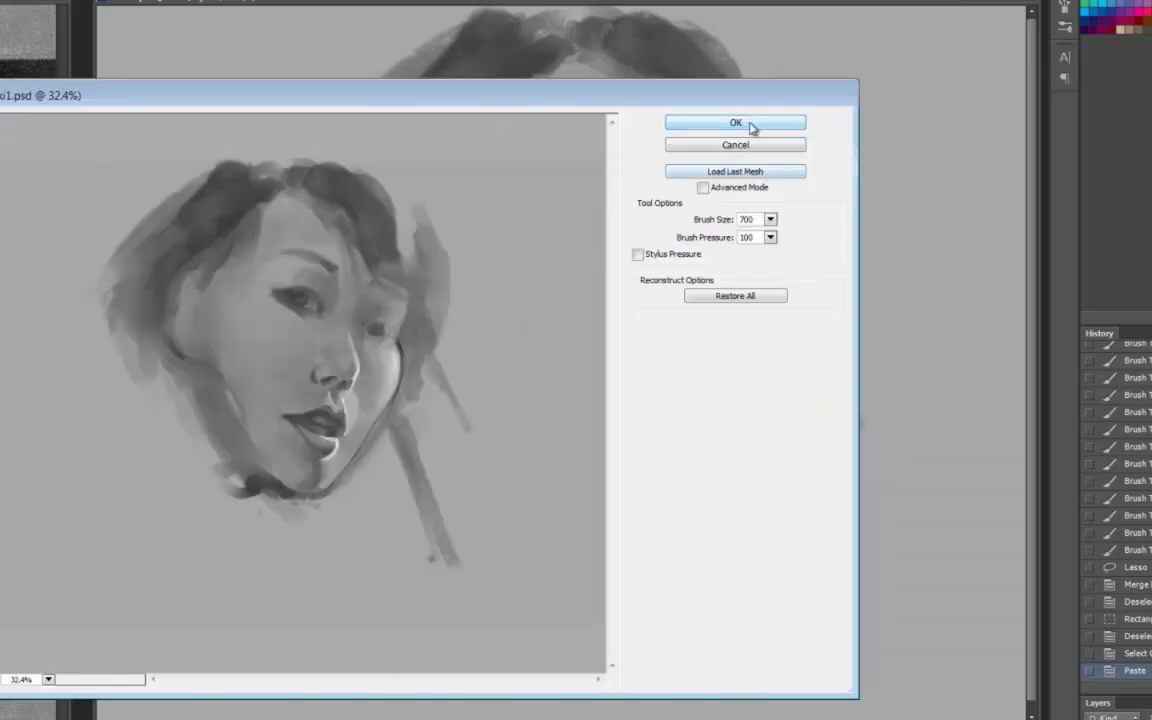
pyautogui.click(750, 125)
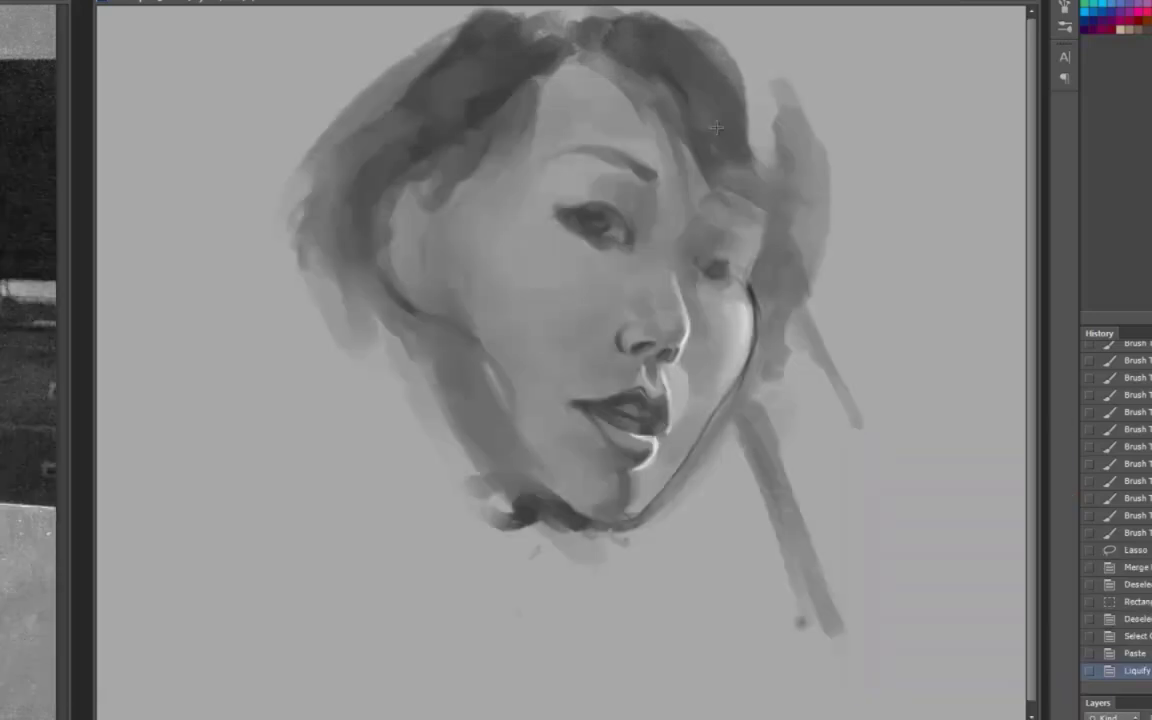
# Paint hair strands at the near temple, and darken the nostril and far eye using tones sampled from the near eye
pyautogui.moveTo(462, 90); pyautogui.dragTo(487, 182)
pyautogui.moveTo(555, 280)
pyautogui.mouseDown()
pyautogui.moveTo(570, 310)
pyautogui.moveTo(618, 298)
pyautogui.mouseUp()
pyautogui.keyDown('alt'); pyautogui.click(595, 205); pyautogui.keyUp('alt')
pyautogui.moveTo(622, 230); pyautogui.dragTo(705, 257)
pyautogui.keyDown('alt'); pyautogui.click(605, 215); pyautogui.keyUp('alt')
# Paint dark fringe strands sweeping over the forehead and past the far eye
pyautogui.moveTo(625, 152)
pyautogui.mouseDown()
pyautogui.moveTo(684, 228)
pyautogui.moveTo(745, 255)
pyautogui.mouseUp()
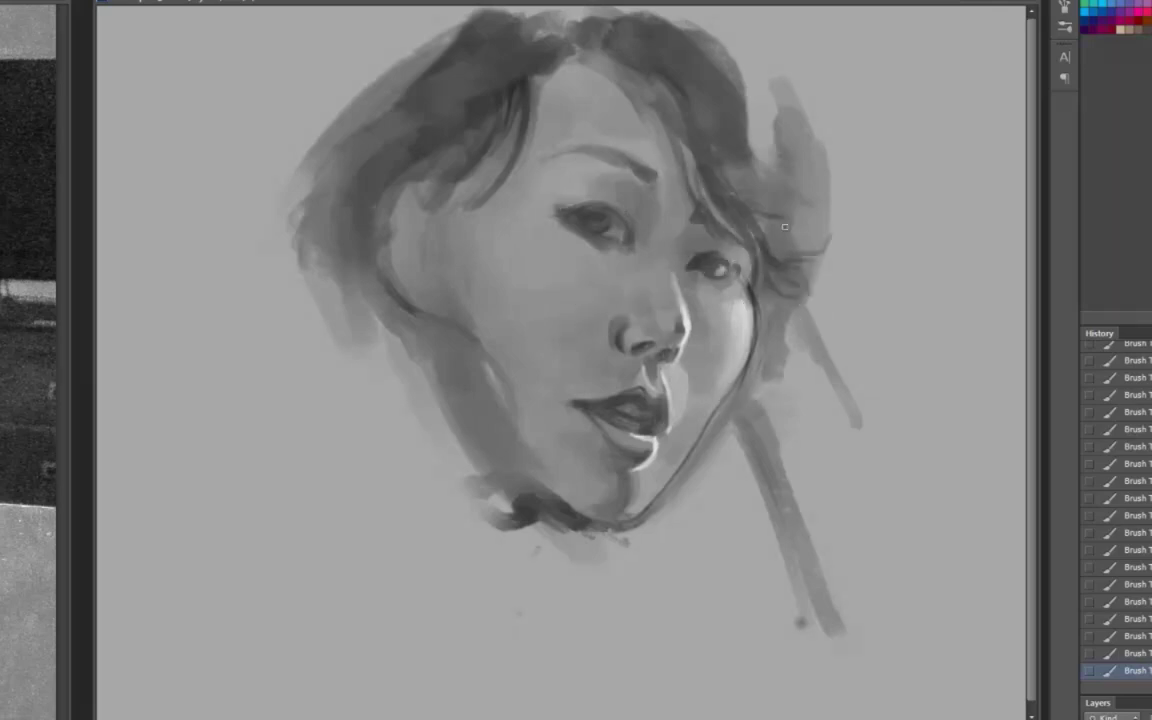
pyautogui.moveTo(625, 30)
pyautogui.mouseDown()
pyautogui.moveTo(755, 210)
pyautogui.moveTo(650, 139)
pyautogui.mouseUp()
pyautogui.moveTo(598, 72); pyautogui.dragTo(630, 182)
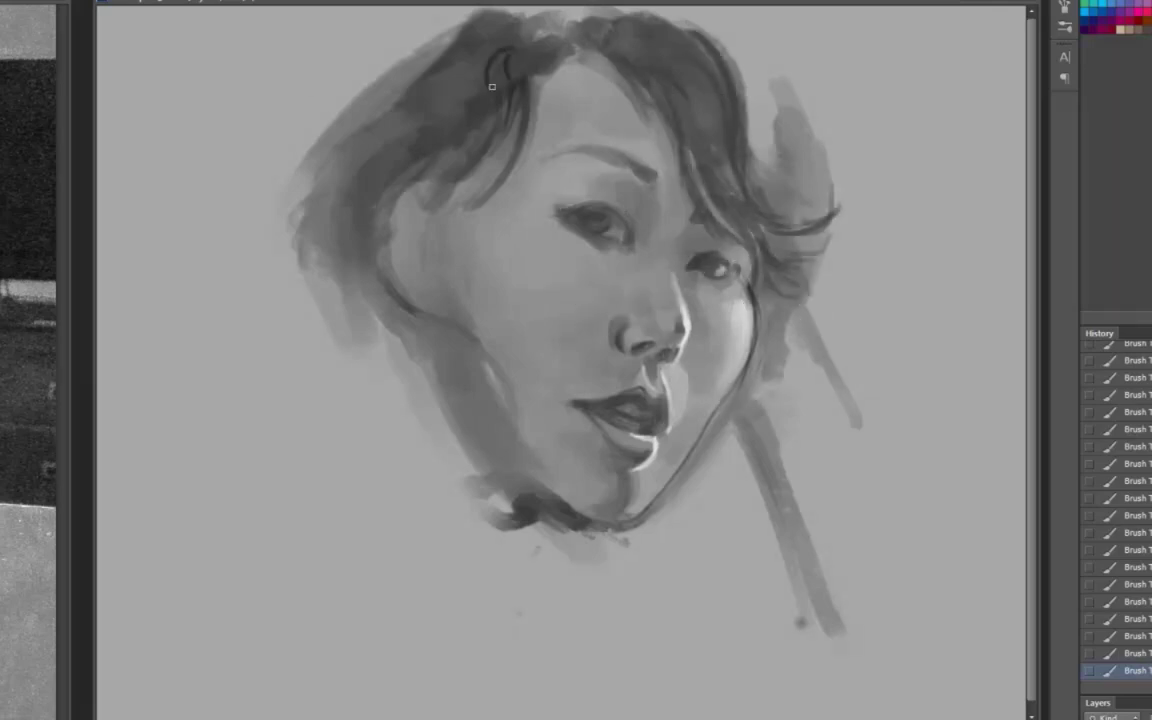
# Choose a textured brush and paint a dark speckled band through the hair on the near side of the head
pyautogui.rightClick(360, 207)
pyautogui.press('Return')
pyautogui.rightClick(433, 229)
pyautogui.doubleClick(593, 497)
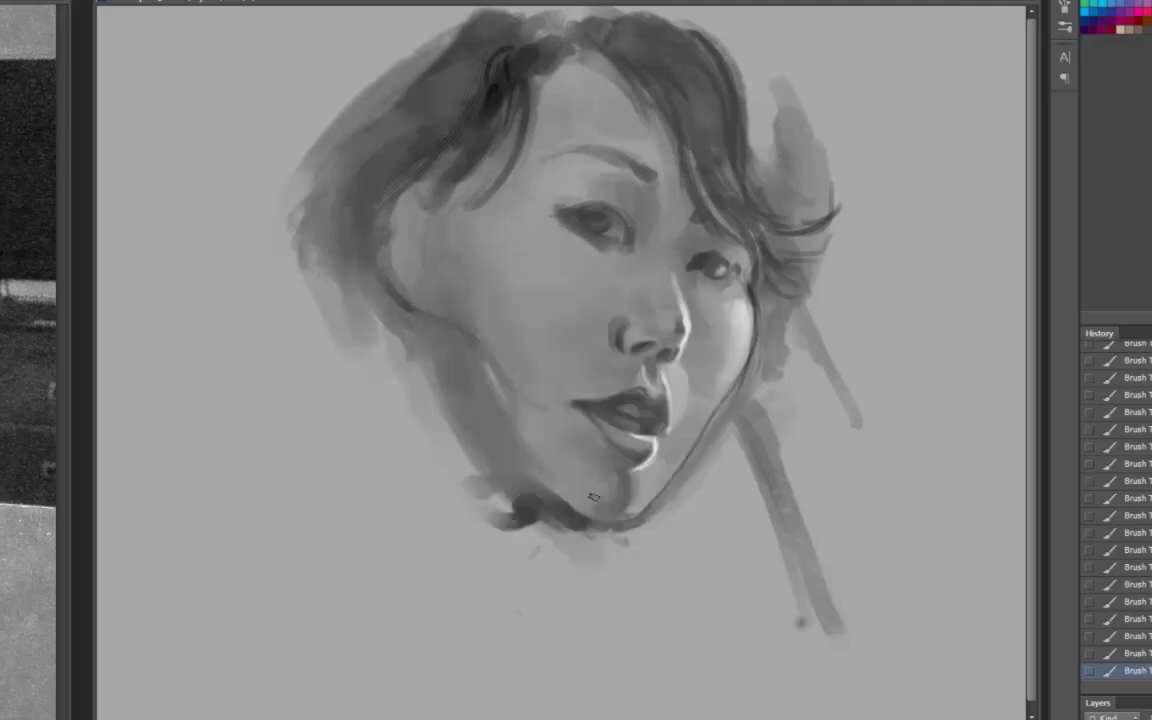
pyautogui.moveTo(480, 58); pyautogui.dragTo(375, 318)
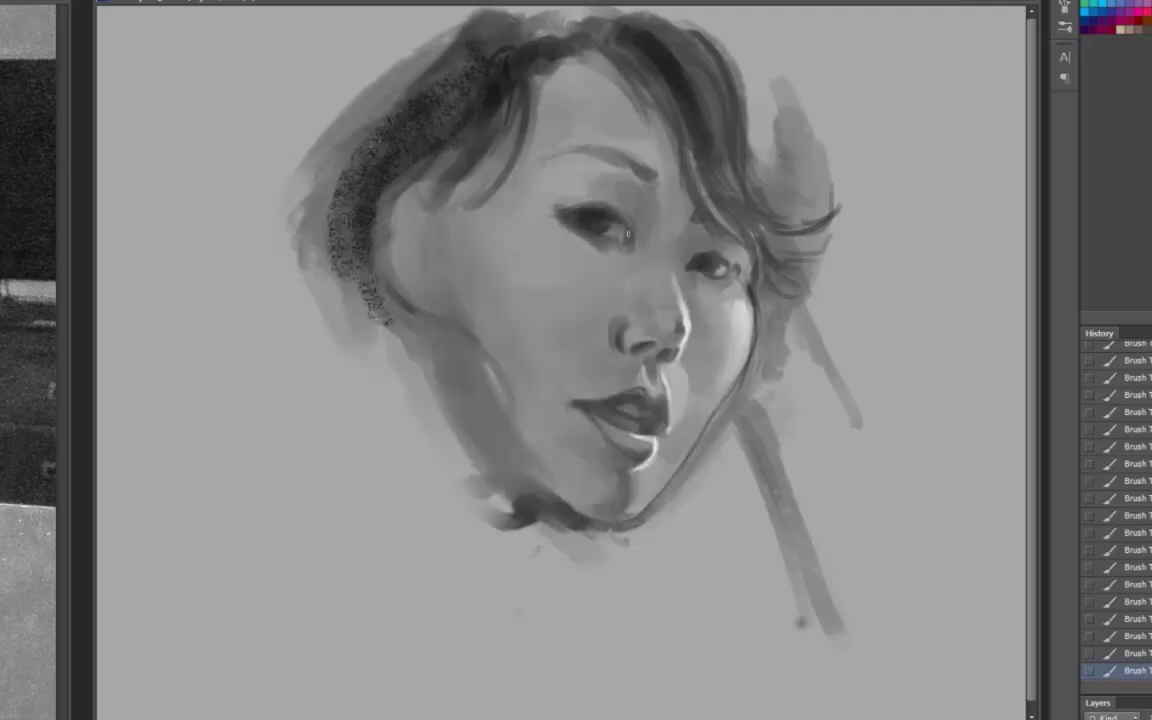
# Switch to a large soft round brush and darken the near cheek, neck and surrounding background
pyautogui.rightClick(520, 541)
pyautogui.press('Return')
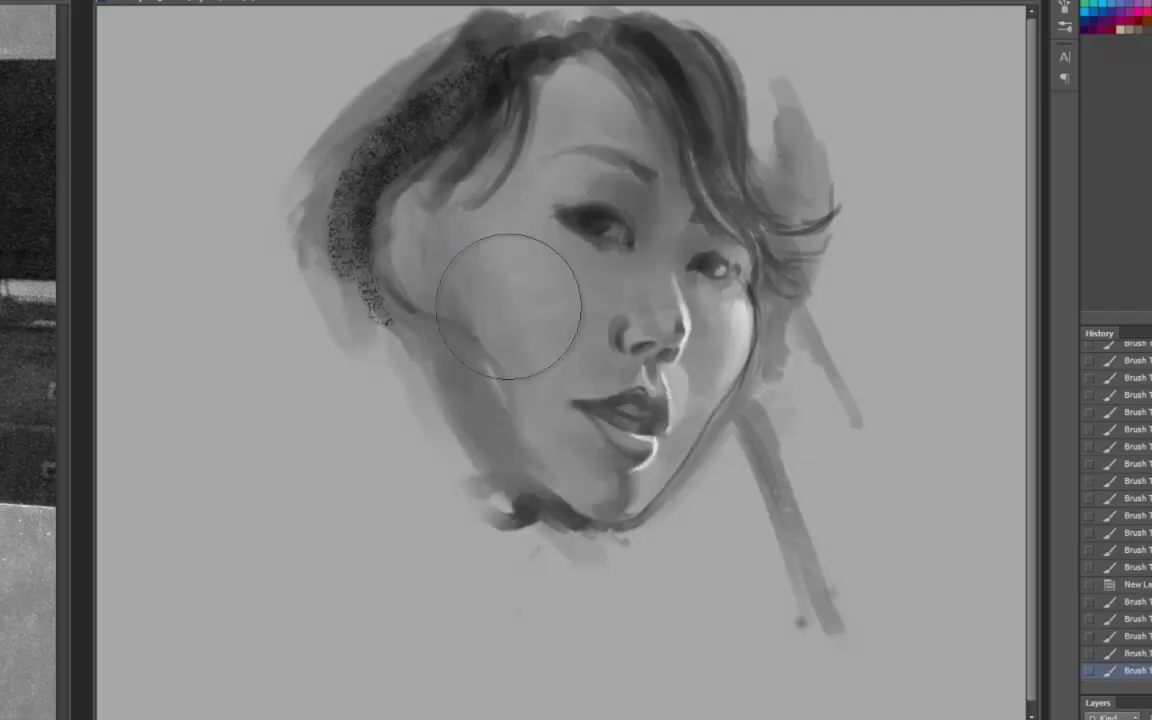
pyautogui.moveTo(514, 283)
pyautogui.mouseDown()
pyautogui.moveTo(522, 513)
pyautogui.moveTo(257, 200)
pyautogui.mouseUp()
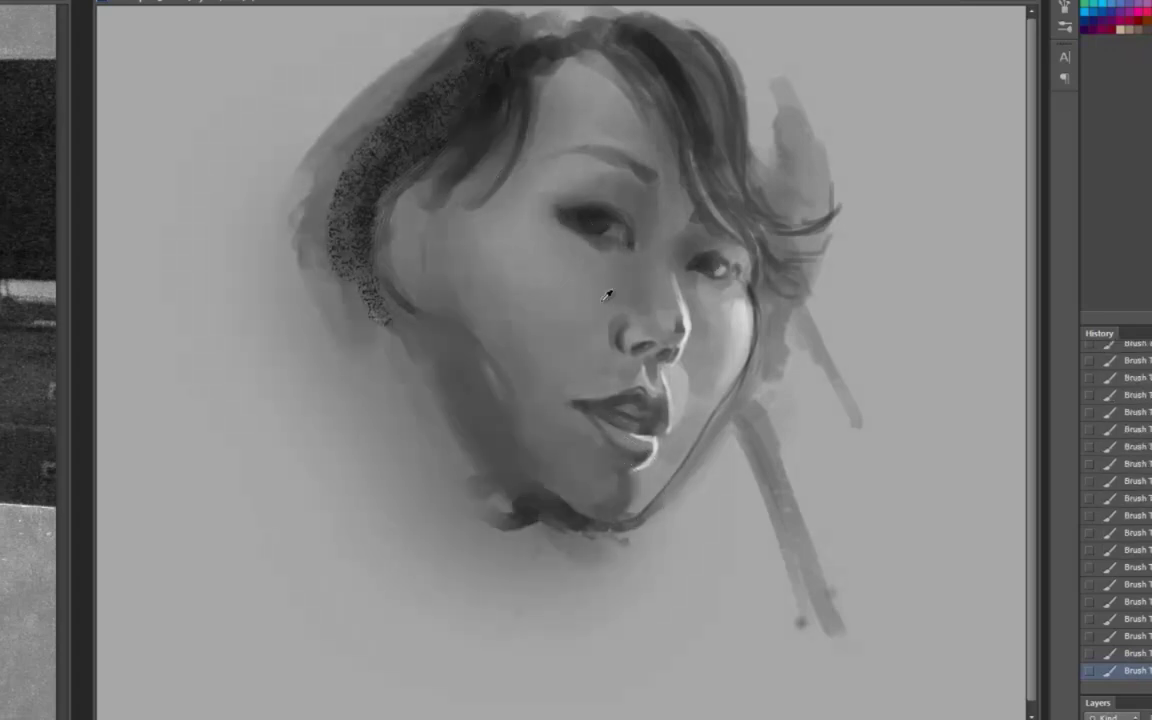
# Switch to a harder, larger brush and cover the near ear with dark hair running down to the neck
pyautogui.rightClick(684, 268)
pyautogui.press('Return')
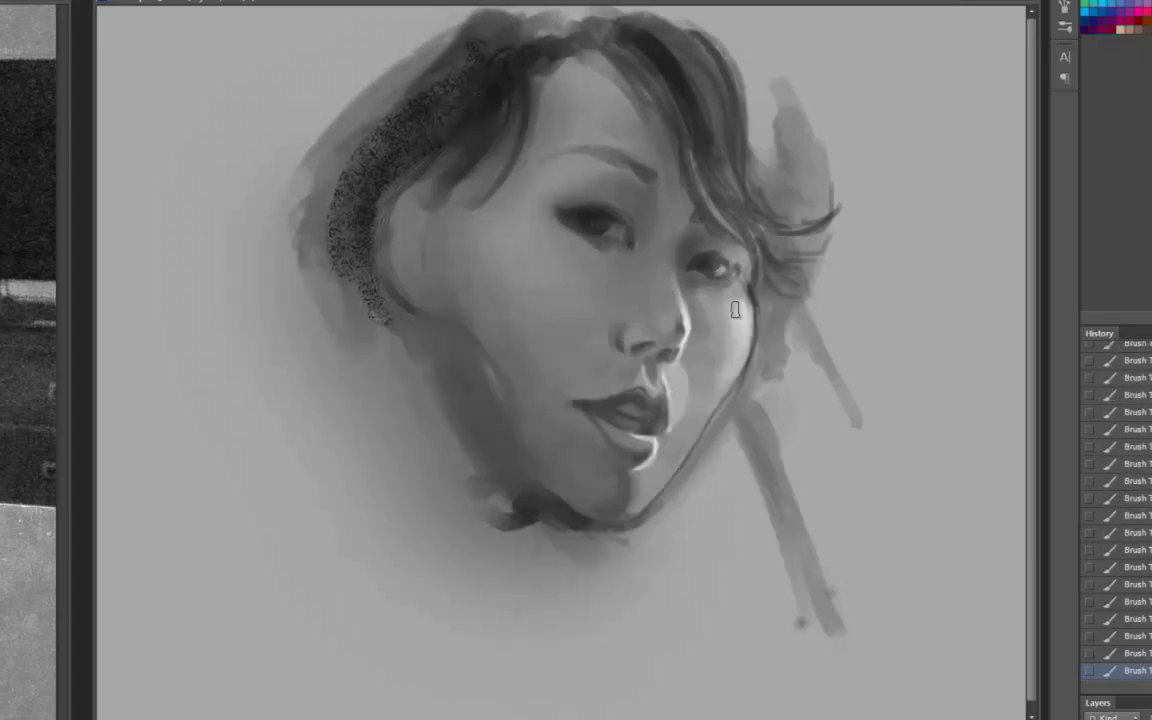
pyautogui.press(']')
pyautogui.press(']')
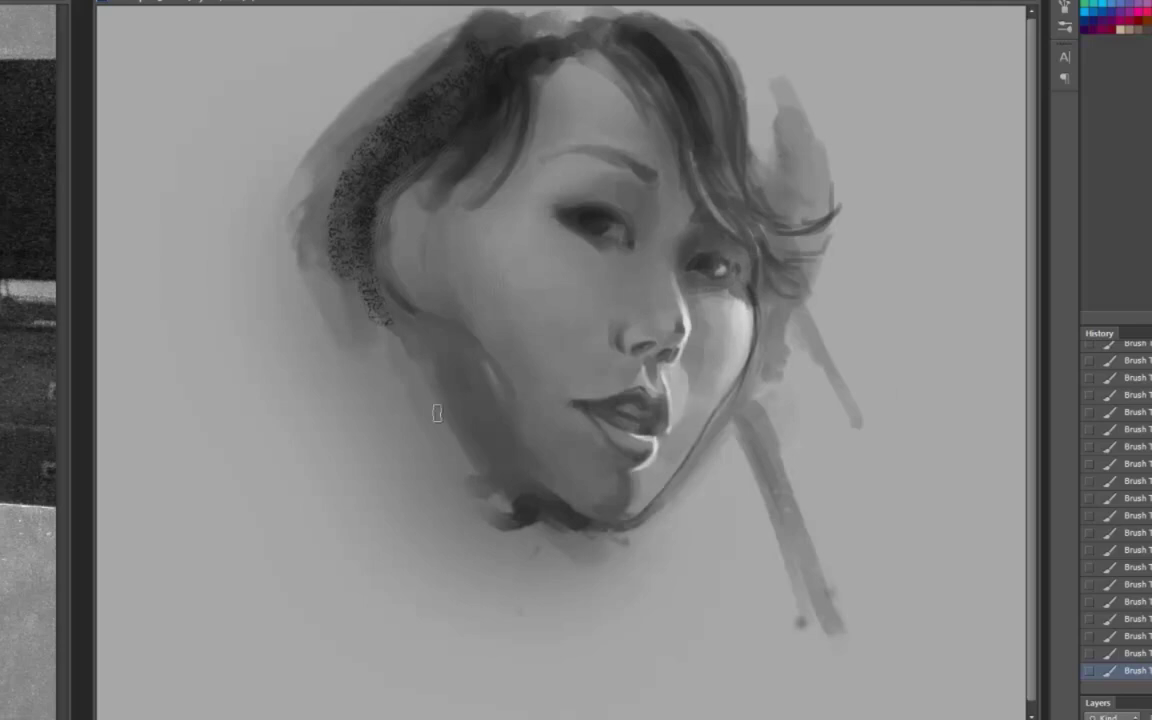
pyautogui.moveTo(425, 256)
pyautogui.mouseDown()
pyautogui.moveTo(429, 154)
pyautogui.moveTo(405, 430)
pyautogui.mouseUp()
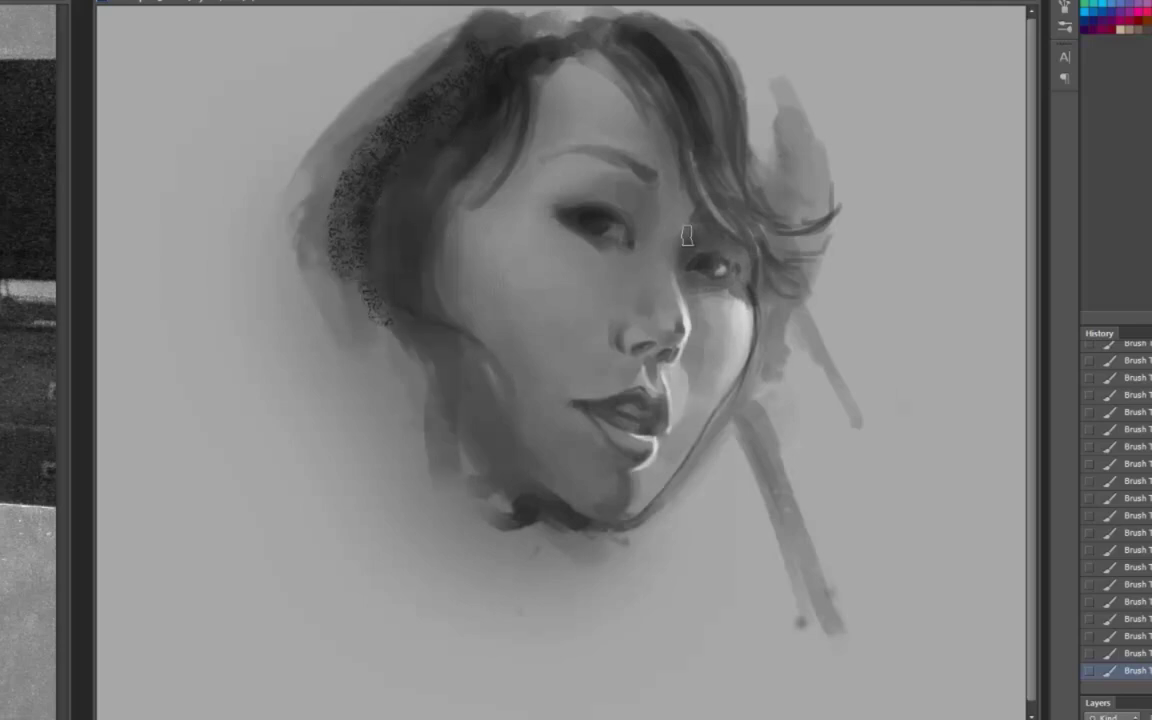
# Draw the front neck line below the chin and dark collar lines extending outward from the far jaw
pyautogui.moveTo(550, 505); pyautogui.dragTo(630, 612)
pyautogui.moveTo(740, 410)
pyautogui.mouseDown()
pyautogui.moveTo(870, 395)
pyautogui.moveTo(845, 365)
pyautogui.mouseUp()
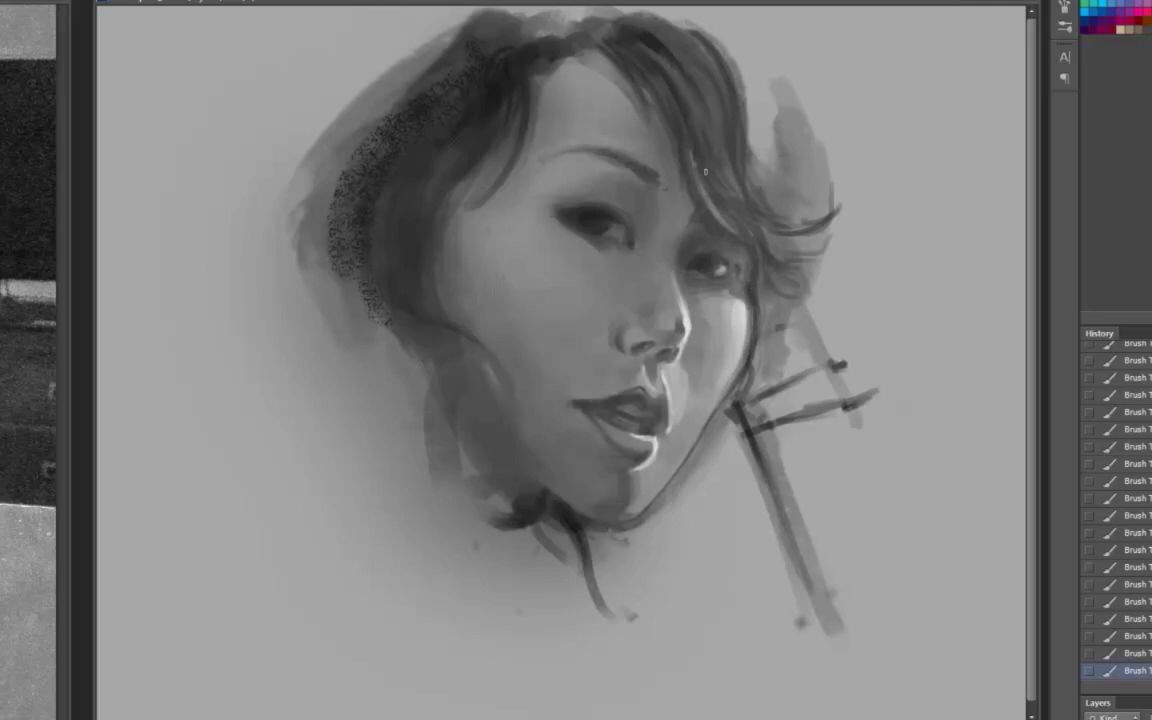
pyautogui.scroll(3, 560, 44)
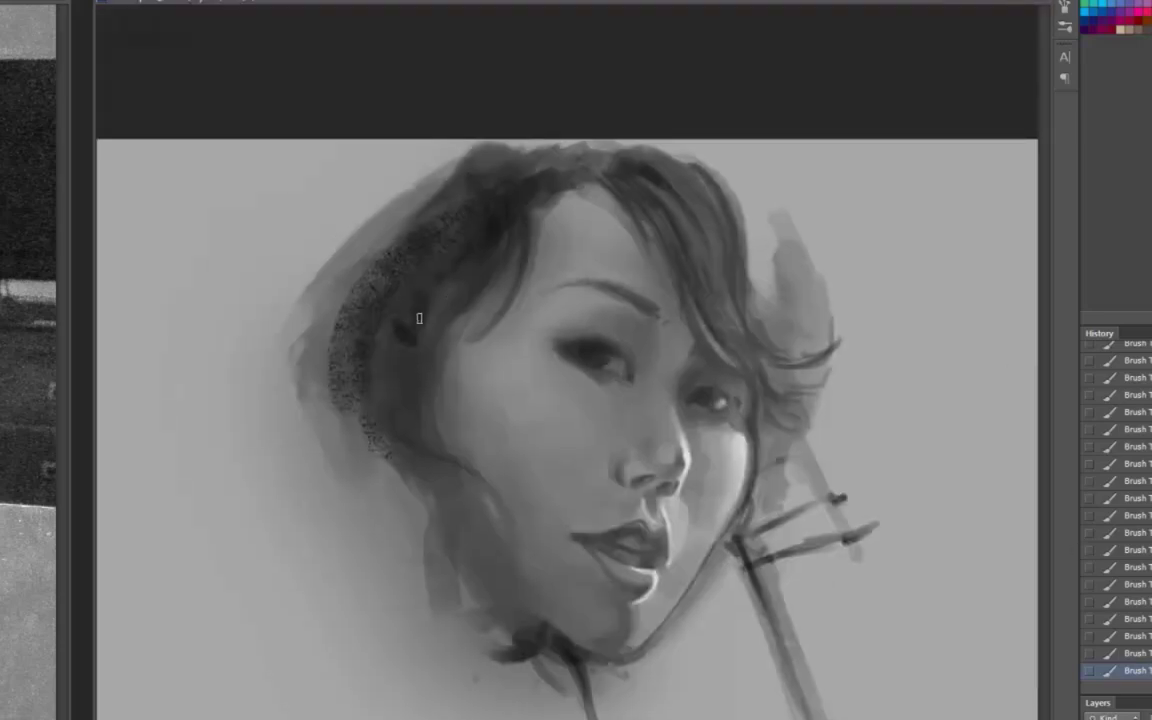
# Paint a fuller dark hair mass around the back and crown, with loose curls on the far side and beside the jaw
pyautogui.moveTo(419, 318)
pyautogui.mouseDown()
pyautogui.moveTo(432, 288)
pyautogui.moveTo(360, 239)
pyautogui.moveTo(689, 180)
pyautogui.moveTo(432, 153)
pyautogui.moveTo(298, 455)
pyautogui.moveTo(329, 247)
pyautogui.moveTo(345, 236)
pyautogui.mouseUp()
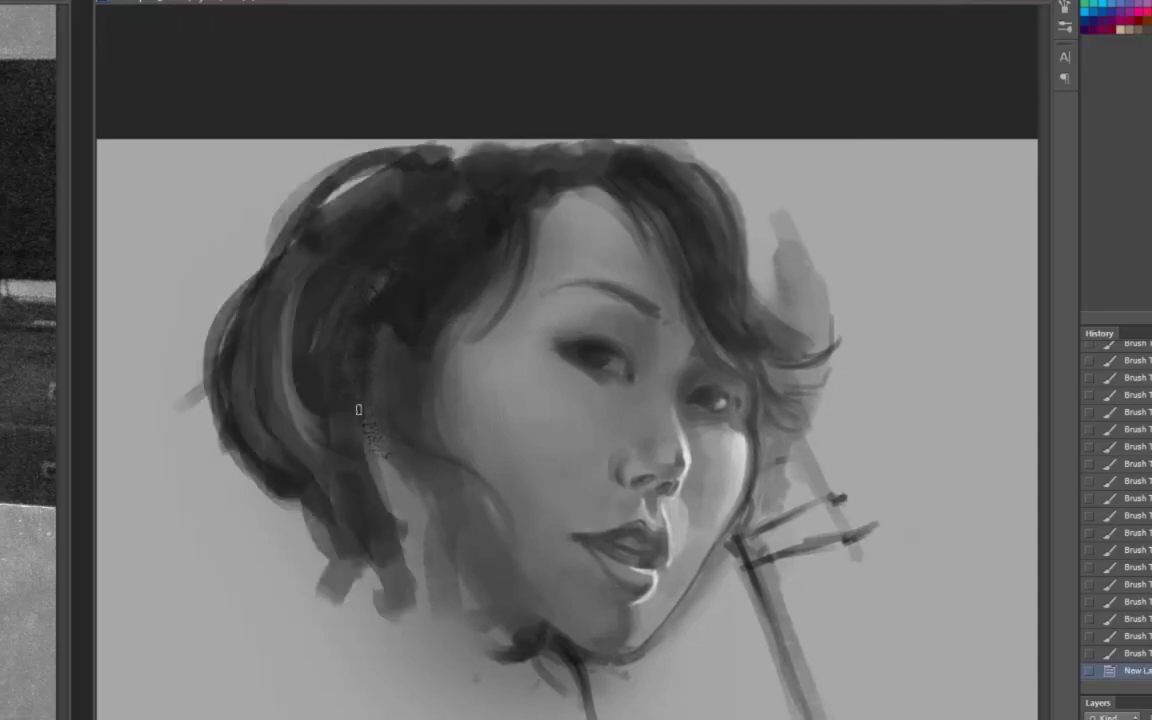
pyautogui.moveTo(358, 410)
pyautogui.mouseDown()
pyautogui.moveTo(420, 540)
pyautogui.moveTo(265, 293)
pyautogui.moveTo(717, 576)
pyautogui.moveTo(822, 316)
pyautogui.moveTo(420, 170)
pyautogui.moveTo(240, 240)
pyautogui.mouseUp()
pyautogui.press('e')
pyautogui.moveTo(560, 470)
pyautogui.mouseDown()
pyautogui.moveTo(535, 424)
pyautogui.moveTo(535, 527)
pyautogui.moveTo(733, 553)
pyautogui.moveTo(715, 295)
pyautogui.mouseUp()
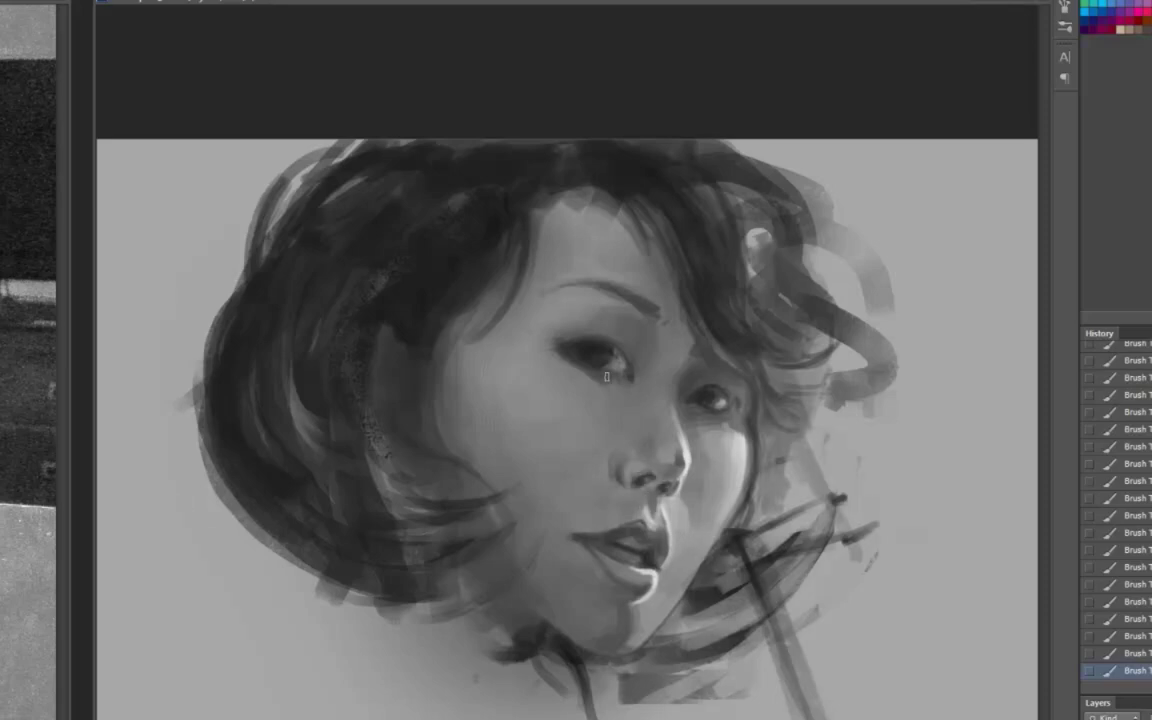
# Soften the shading around the near eye and deepen the shadow along the chin and near jawline
pyautogui.moveTo(570, 350); pyautogui.dragTo(512, 330)
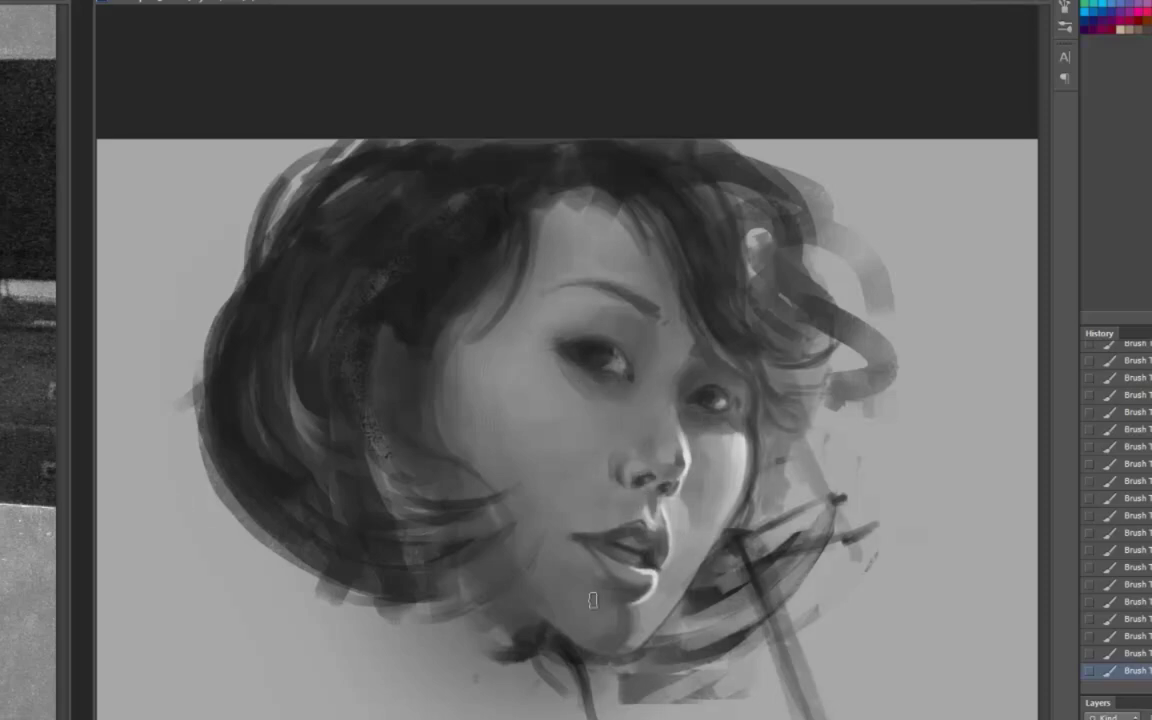
pyautogui.press(']')
pyautogui.moveTo(531, 604); pyautogui.dragTo(626, 625)
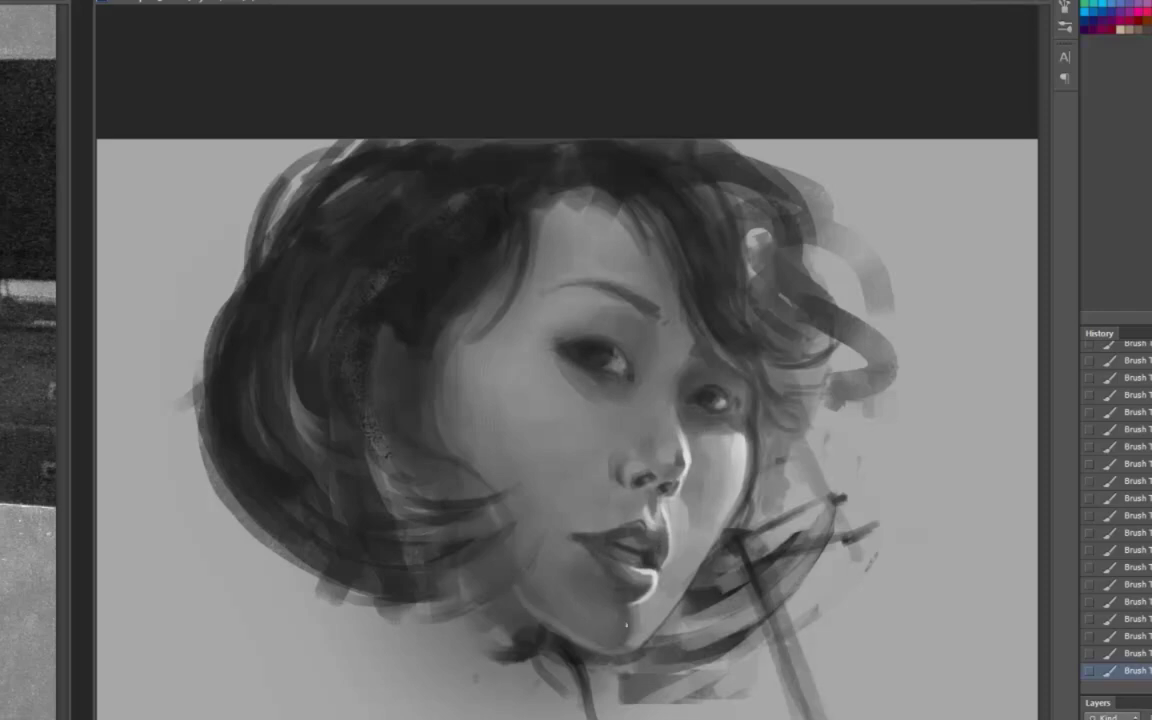
# Extend the hair behind the head, then lasso the near eye, paste a copy and adjust it with Liquify
pyautogui.moveTo(338, 157)
pyautogui.mouseDown()
pyautogui.moveTo(270, 283)
pyautogui.moveTo(406, 406)
pyautogui.mouseUp()
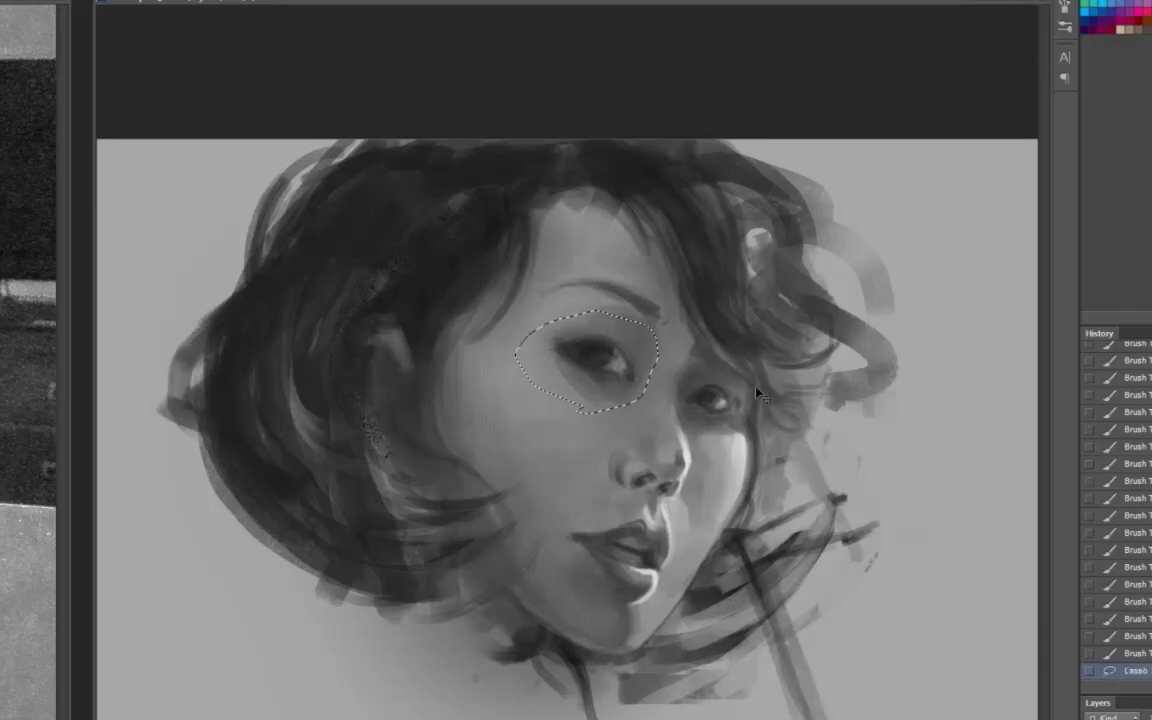
pyautogui.hotkey('ctrl', 'c')
pyautogui.hotkey('ctrl', 'v')
pyautogui.hotkey('ctrl', 'shift', 'x')
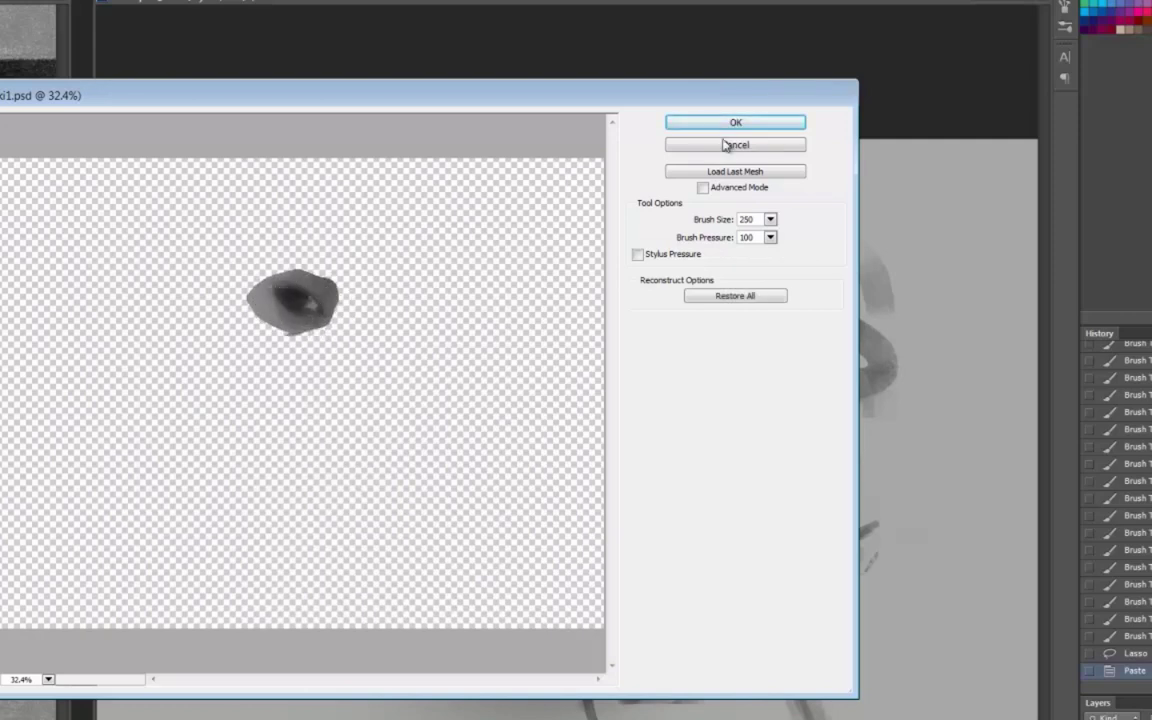
pyautogui.click(735, 122)
# Refine the pasted near eye's size and placement on the face with Free Transform
pyautogui.hotkey('ctrl', 't')
pyautogui.press('Return')
pyautogui.hotkey('ctrl', 't')
pyautogui.press('Return')
pyautogui.hotkey('ctrl', '-')
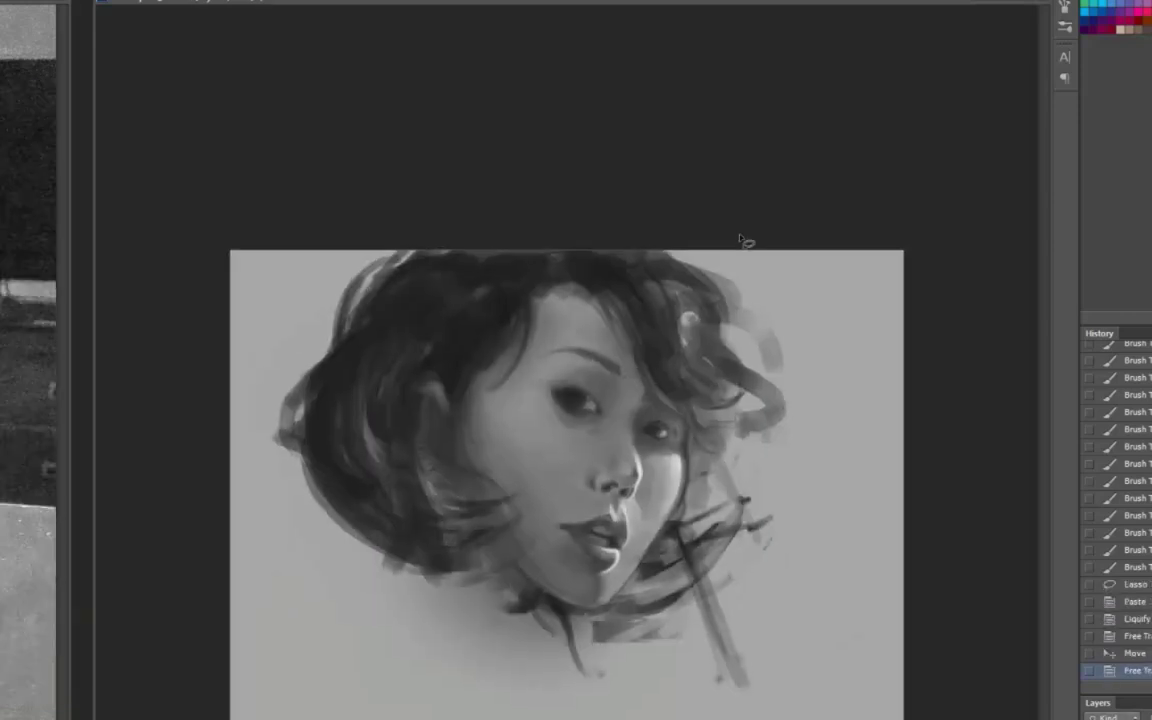
pyautogui.hotkey('ctrl', '+')
# Merge the visible layers and paste a full copy of the portrait as a new layer
pyautogui.hotkey('ctrl', 'shift', 'e')
pyautogui.hotkey('ctrl', 'a')
pyautogui.hotkey('ctrl', 'c')
pyautogui.hotkey('ctrl', 'v')
# Reshape the face and the crown of the hair with Liquify, using brush sizes of 250 and 700
pyautogui.hotkey('ctrl', 'shift', 'x')
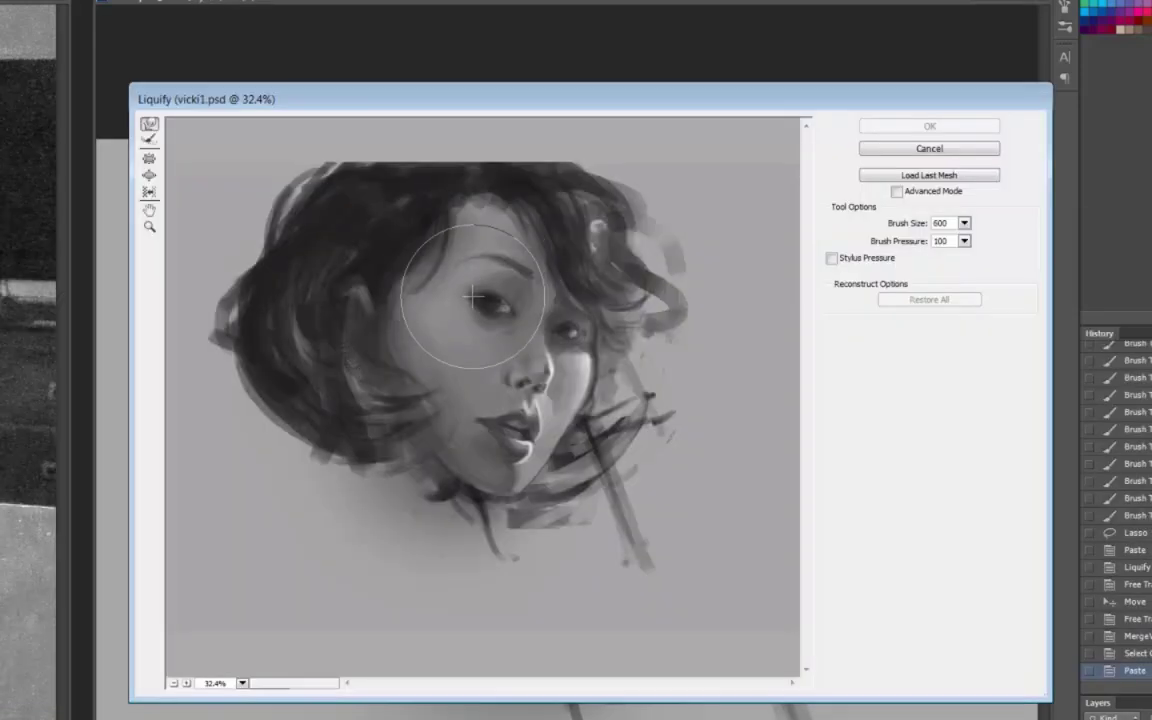
pyautogui.press('[')
pyautogui.press('[')
pyautogui.press('[')
pyautogui.press('[')
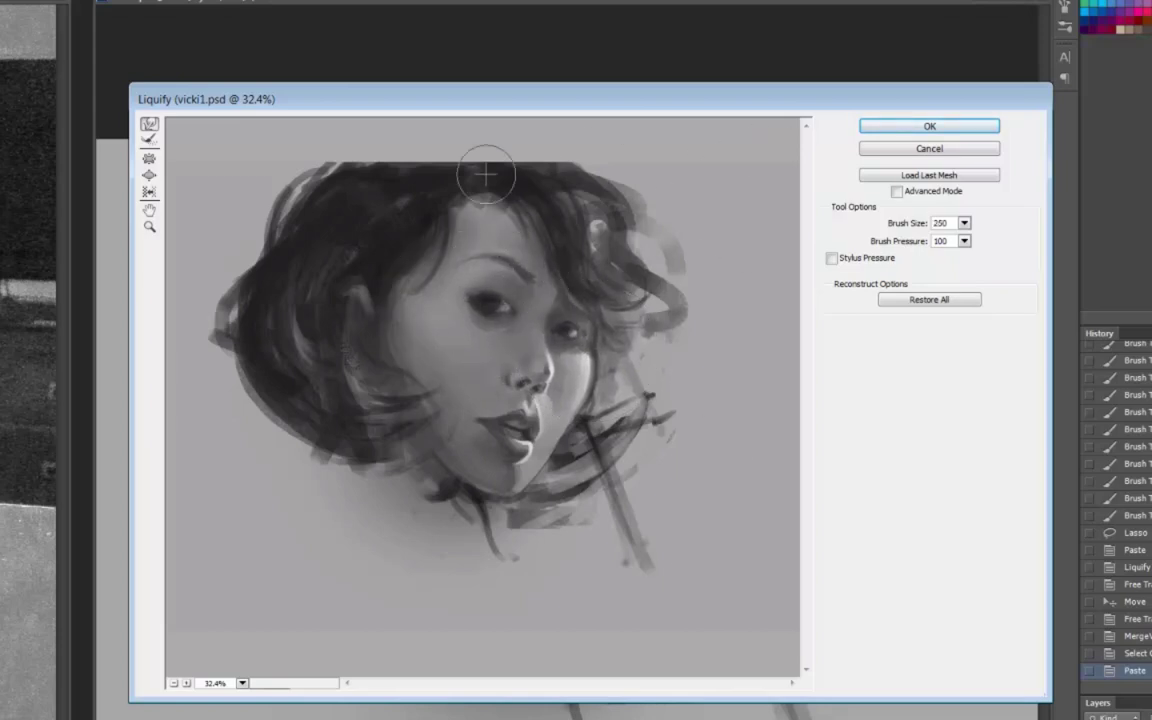
pyautogui.press(']')
pyautogui.press(']')
pyautogui.press(']')
pyautogui.press(']')
pyautogui.press(']')
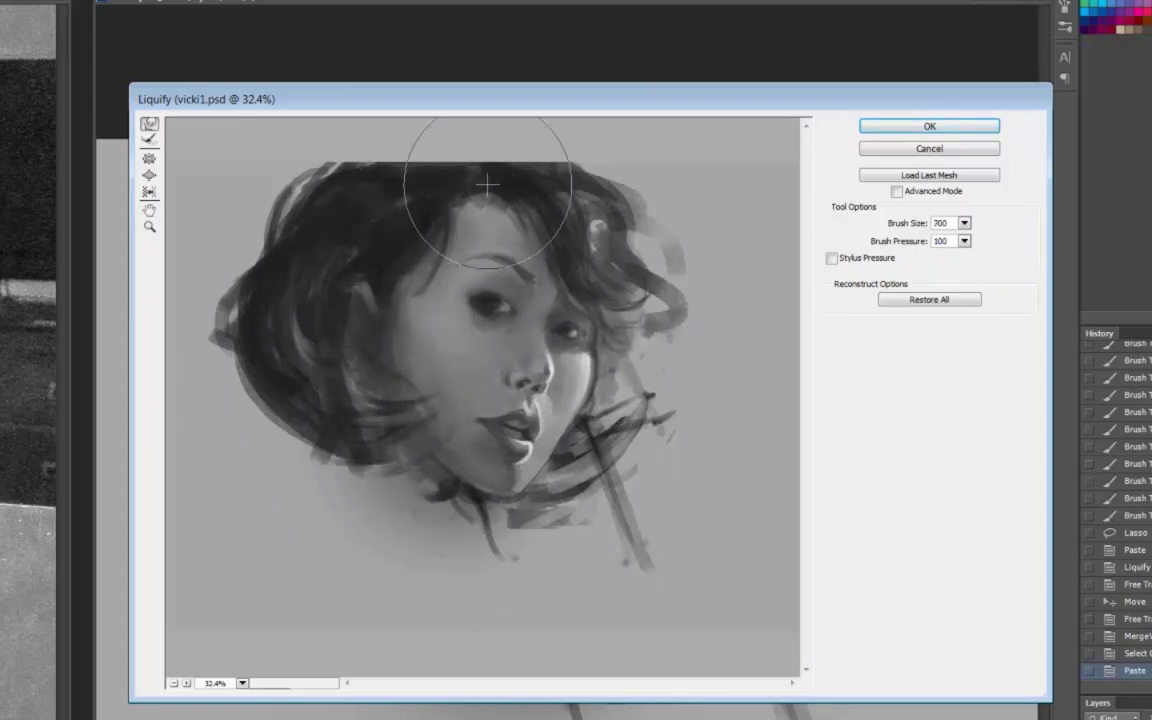
pyautogui.press('Return')
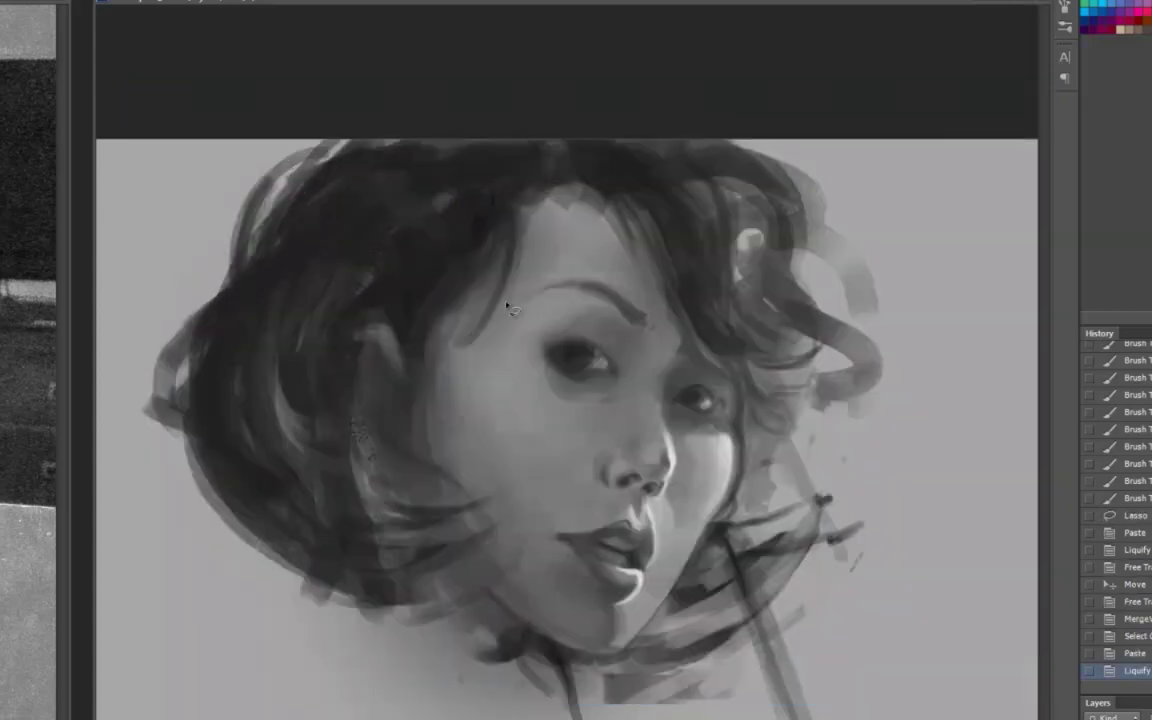
# Repaint the near eye with a dark lash line and a rounded iris, and smooth the skin beneath it
pyautogui.hotkey('ctrl', '+')
pyautogui.hotkey('ctrl', '+')
pyautogui.moveTo(480, 418)
pyautogui.mouseDown()
pyautogui.moveTo(537, 451)
pyautogui.moveTo(648, 424)
pyautogui.moveTo(501, 352)
pyautogui.moveTo(445, 398)
pyautogui.mouseUp()
pyautogui.press(']')
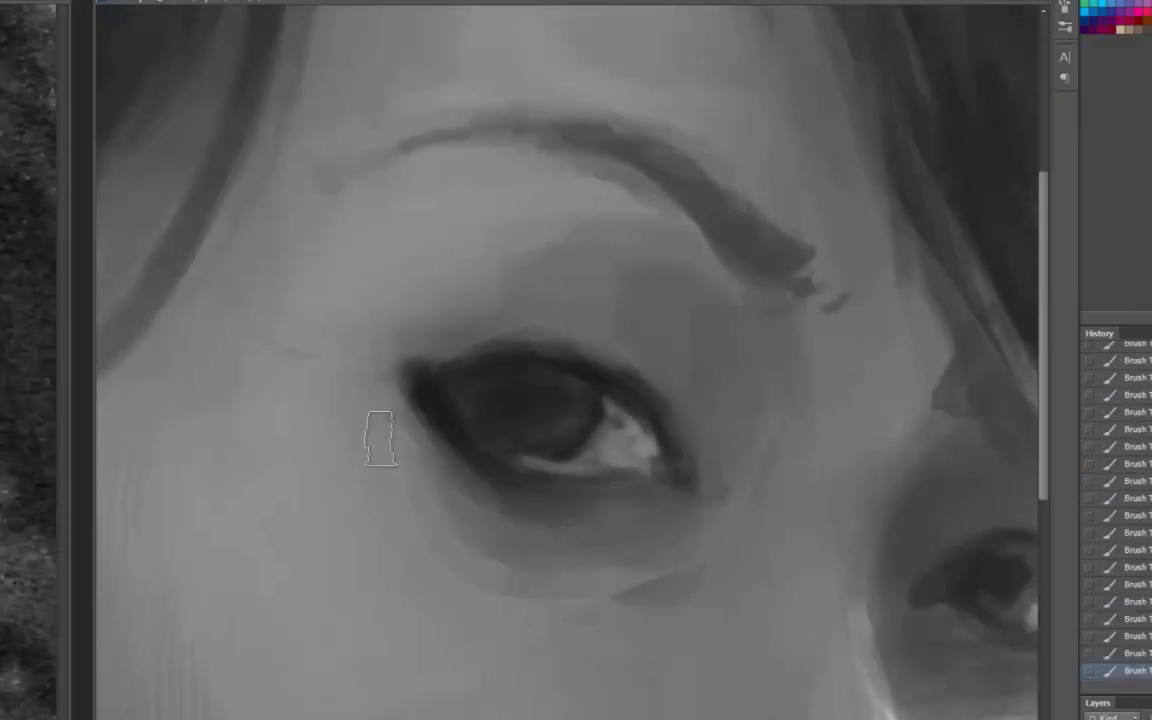
pyautogui.moveTo(543, 375)
pyautogui.mouseDown()
pyautogui.moveTo(586, 453)
pyautogui.moveTo(625, 581)
pyautogui.moveTo(672, 523)
pyautogui.moveTo(458, 597)
pyautogui.mouseUp()
pyautogui.moveTo(336, 598)
pyautogui.mouseDown()
pyautogui.moveTo(424, 553)
pyautogui.moveTo(31, 507)
pyautogui.mouseUp()
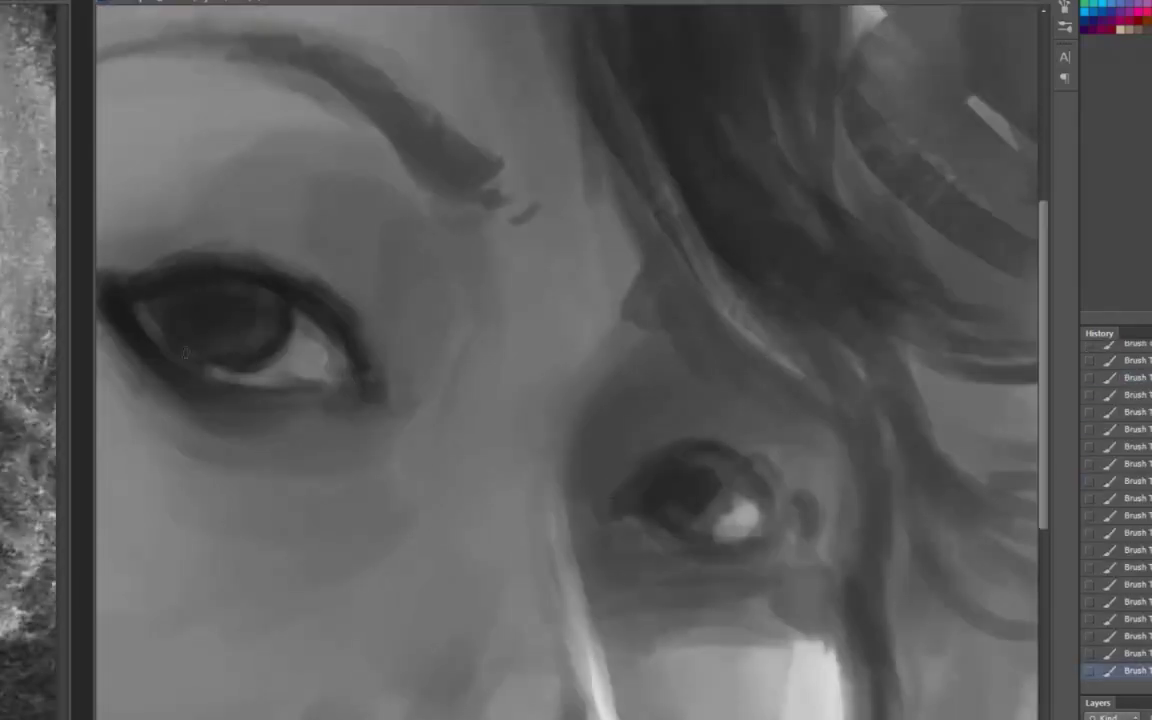
pyautogui.moveTo(236, 293); pyautogui.dragTo(270, 329)
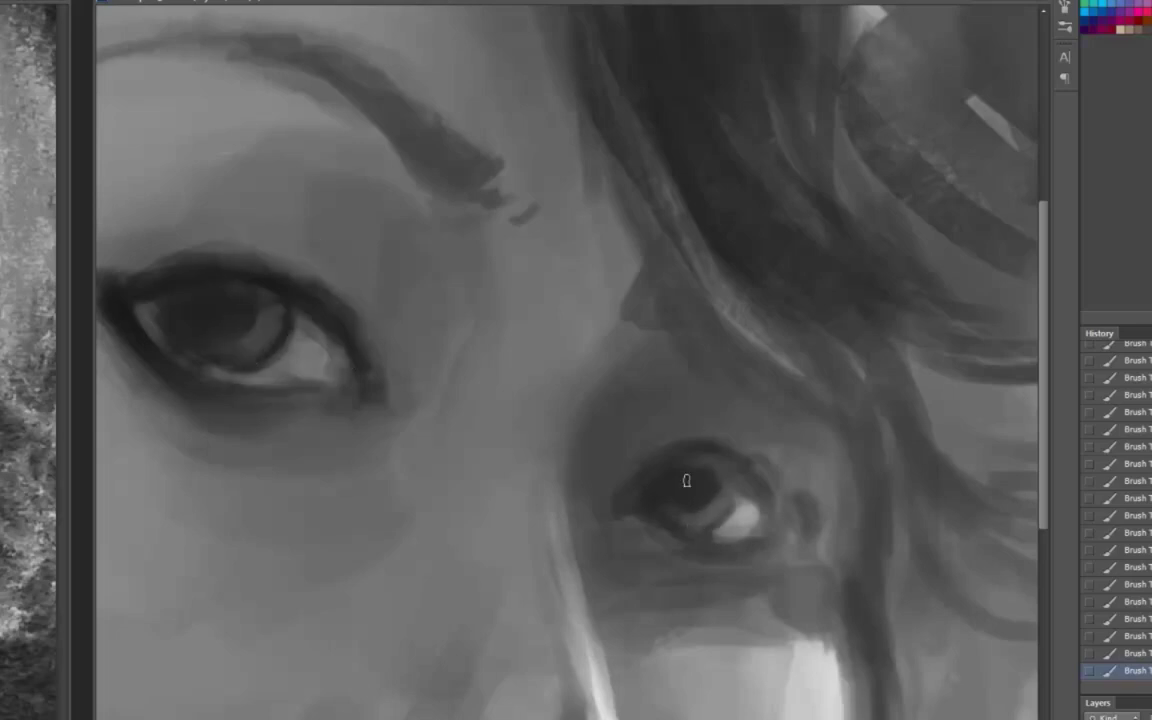
# Darken the near eyebrow, add a short dark far eyebrow and reshape the far eye's lids and white
pyautogui.moveTo(662, 333); pyautogui.dragTo(728, 309)
pyautogui.moveTo(600, 225); pyautogui.dragTo(595, 300)
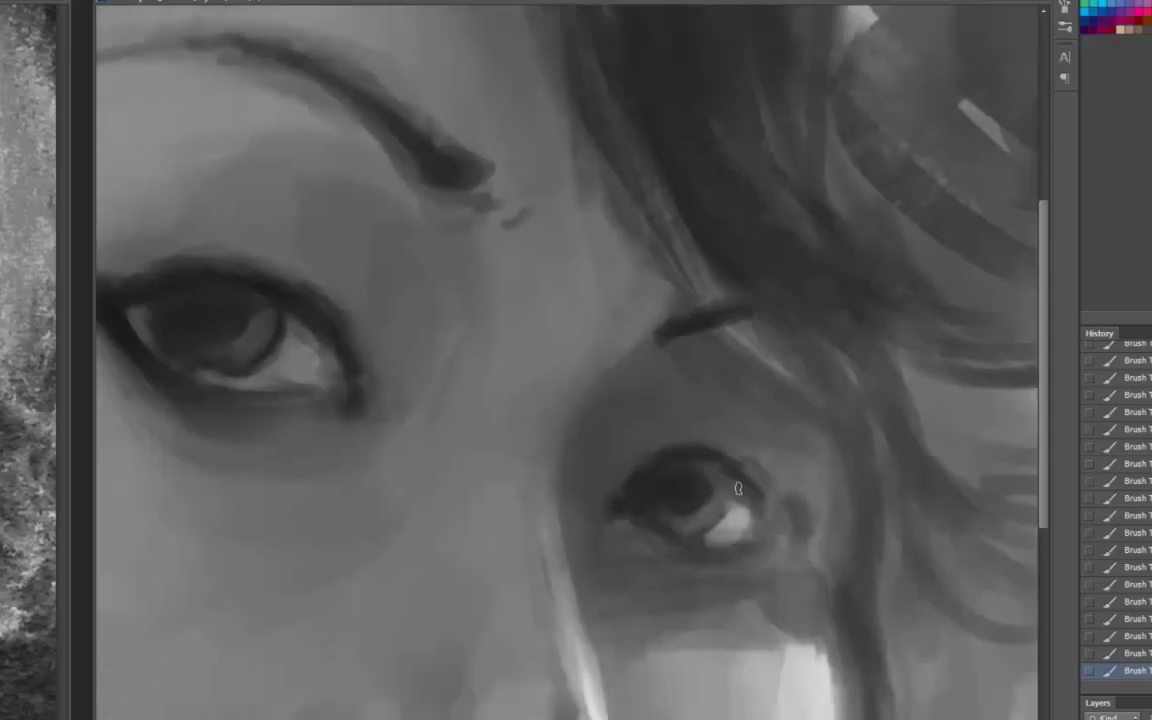
pyautogui.moveTo(700, 470); pyautogui.dragTo(645, 482)
pyautogui.moveTo(680, 425); pyautogui.dragTo(635, 445)
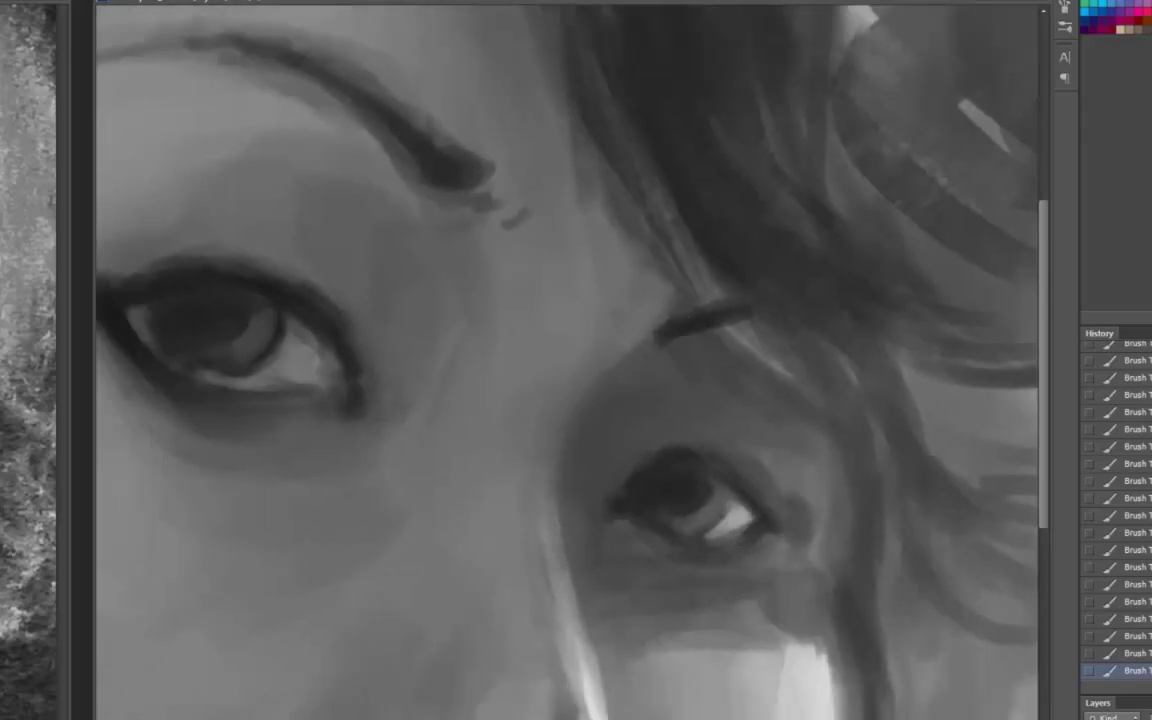
# Blend the light on the far cheek and define the big curl on the far side with dark and light strands
pyautogui.scroll(-3, 437, 685)
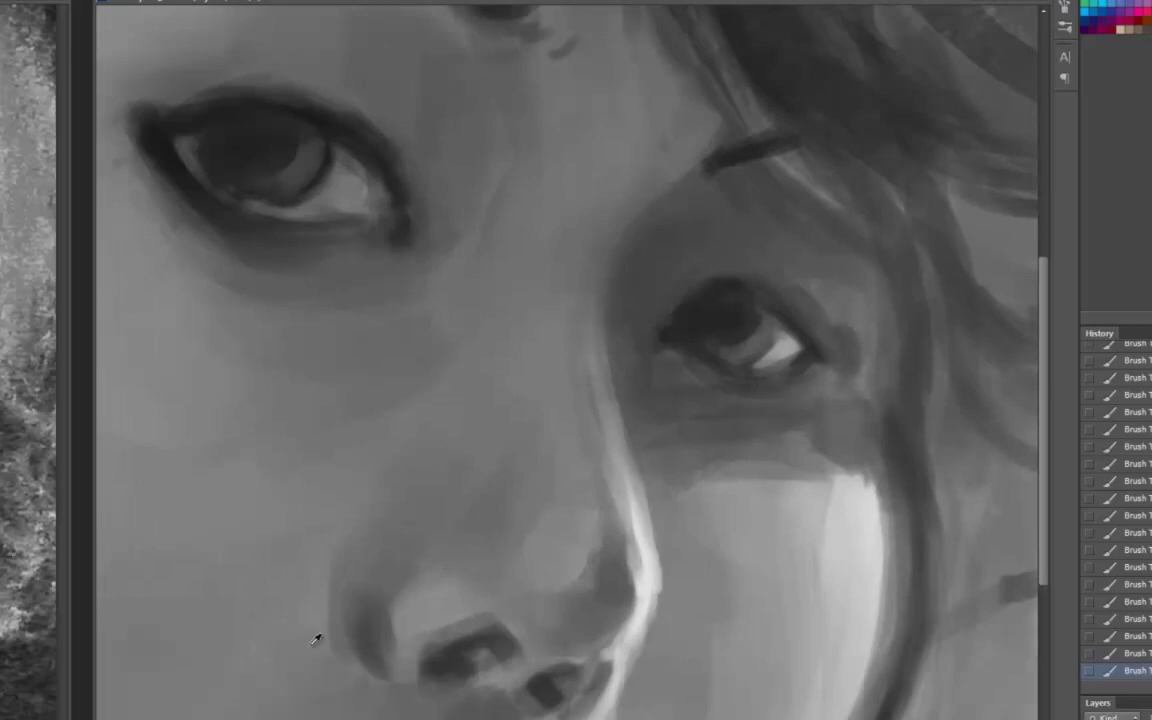
pyautogui.hscroll(2, 532, 599)
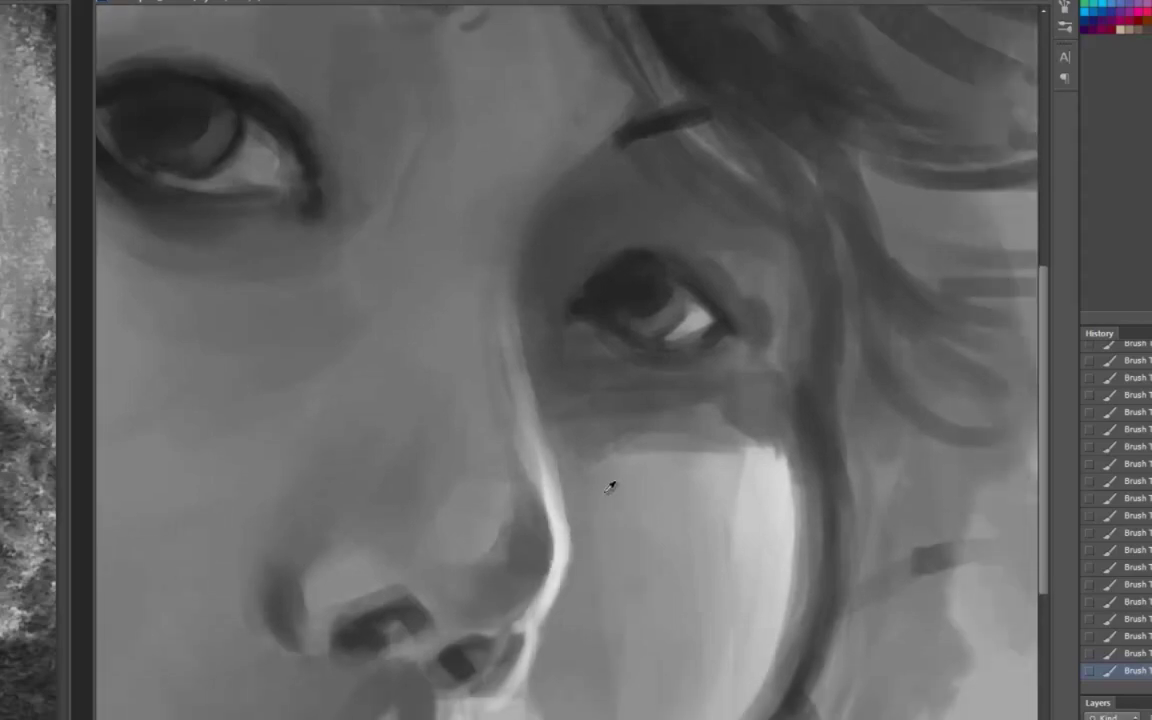
pyautogui.scroll(-3, 588, 192)
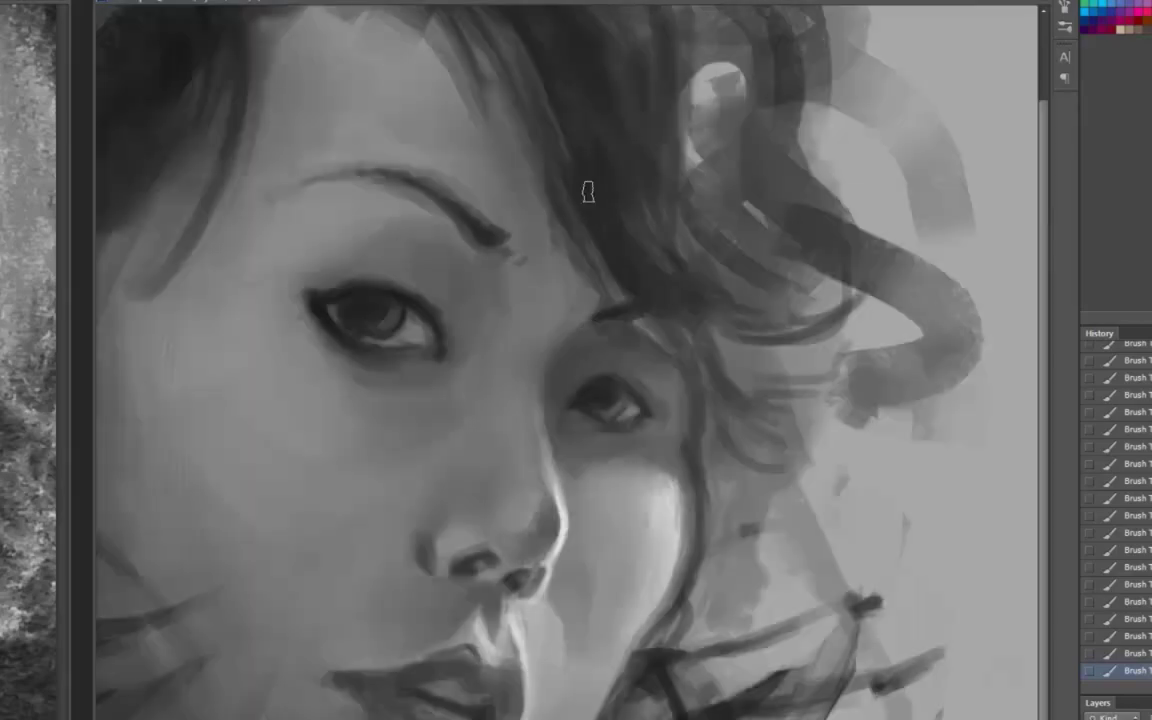
pyautogui.scroll(-3, 540, 355)
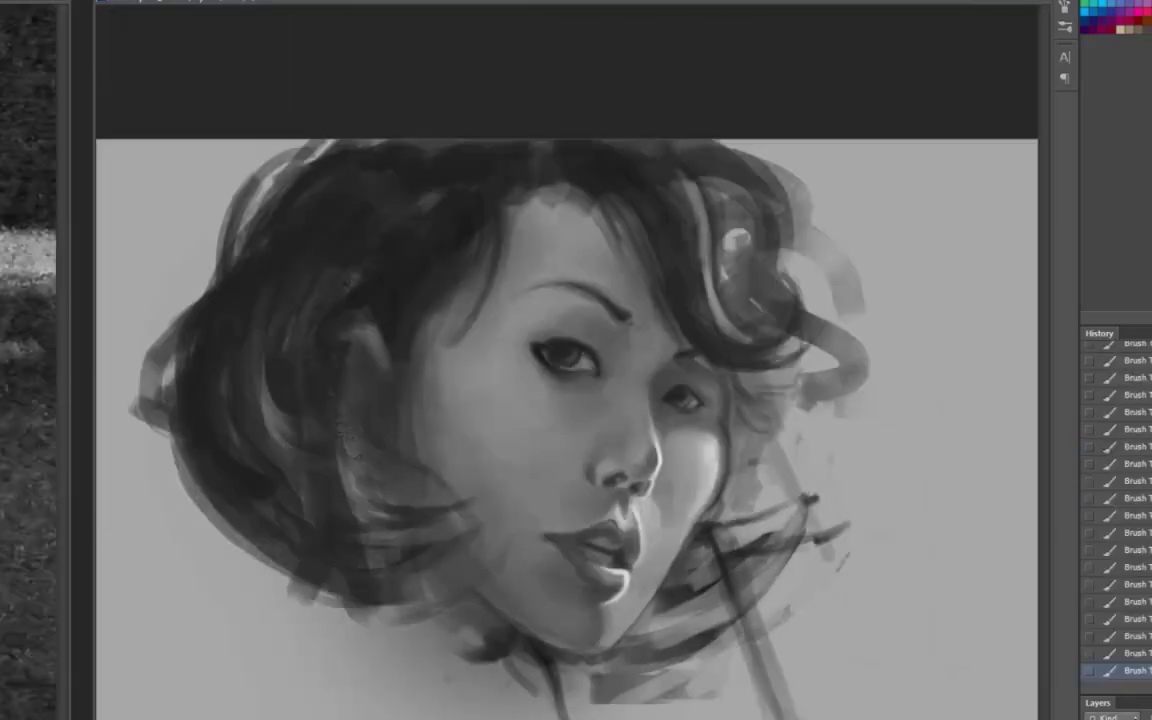
# Redefine the lips with a dark parting line, a cleaner upper lip and a thinner highlight on the lower lip
pyautogui.scroll(6, 661, 567)
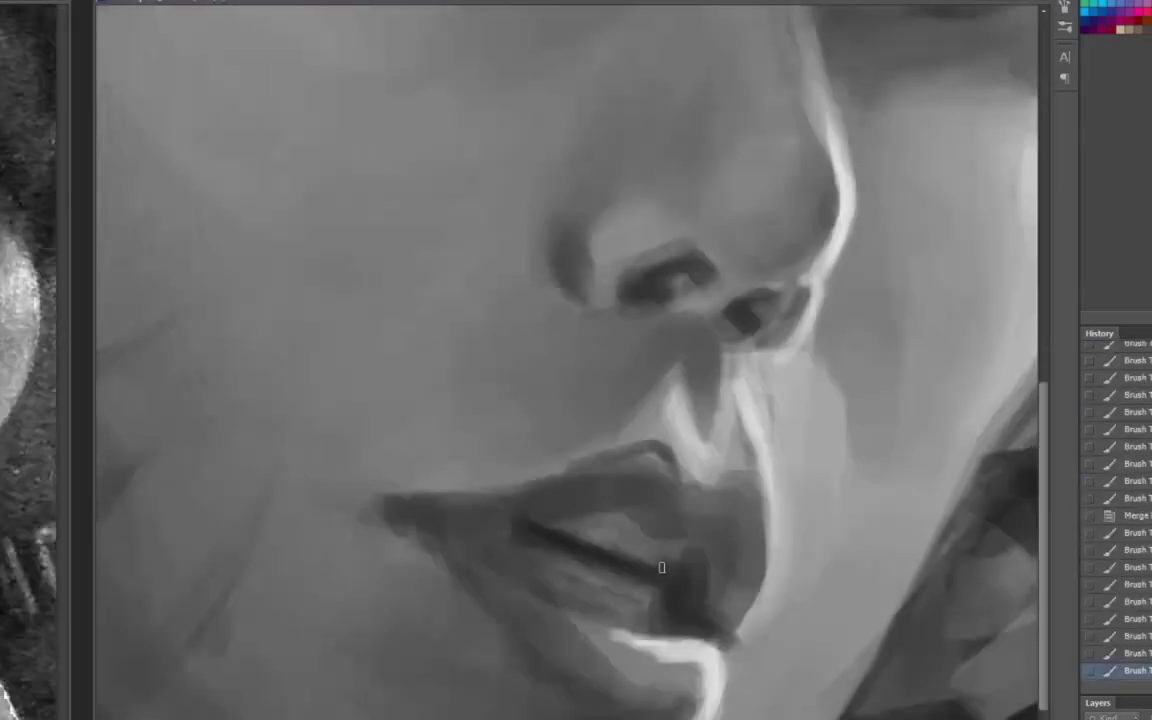
pyautogui.moveTo(392, 506); pyautogui.dragTo(476, 517)
pyautogui.moveTo(561, 537)
pyautogui.mouseDown()
pyautogui.moveTo(663, 465)
pyautogui.moveTo(674, 540)
pyautogui.moveTo(645, 524)
pyautogui.mouseUp()
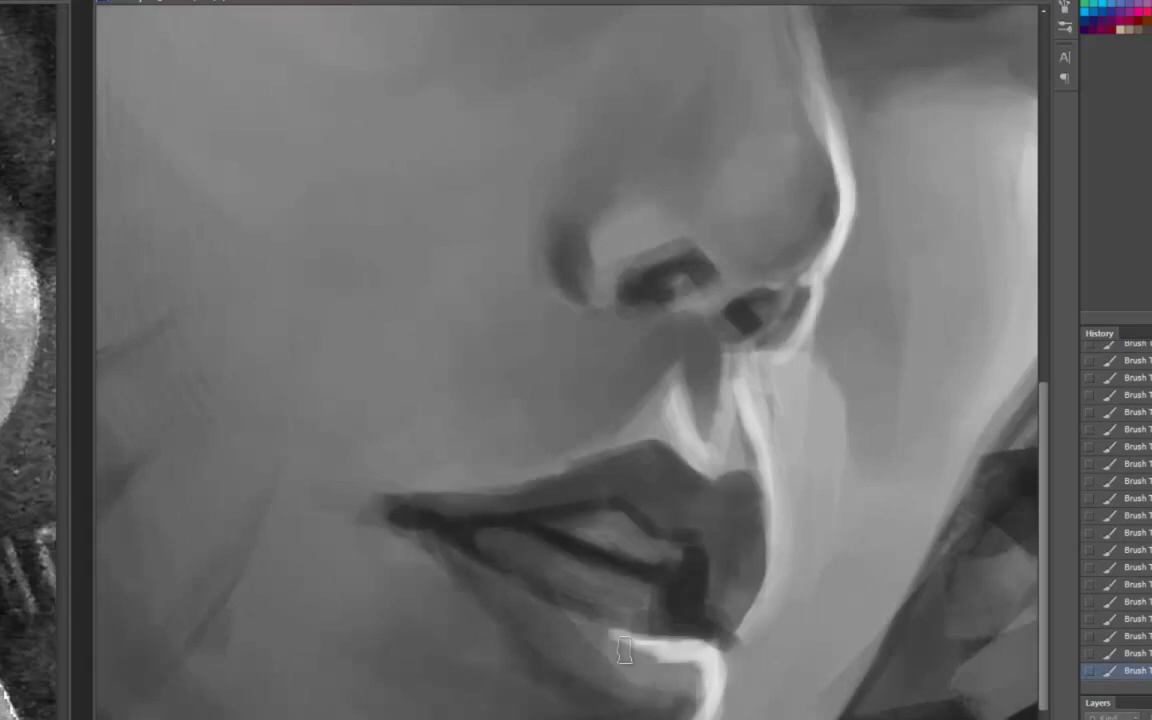
pyautogui.moveTo(623, 651); pyautogui.dragTo(580, 600)
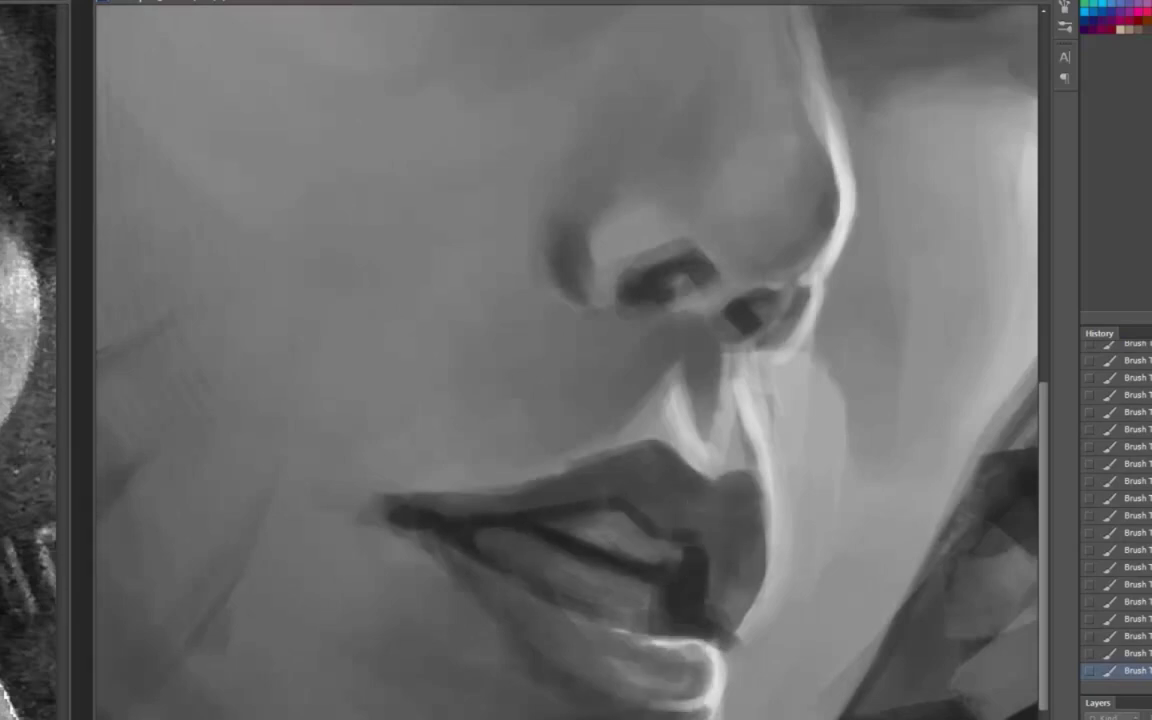
pyautogui.moveTo(690, 458); pyautogui.dragTo(655, 640)
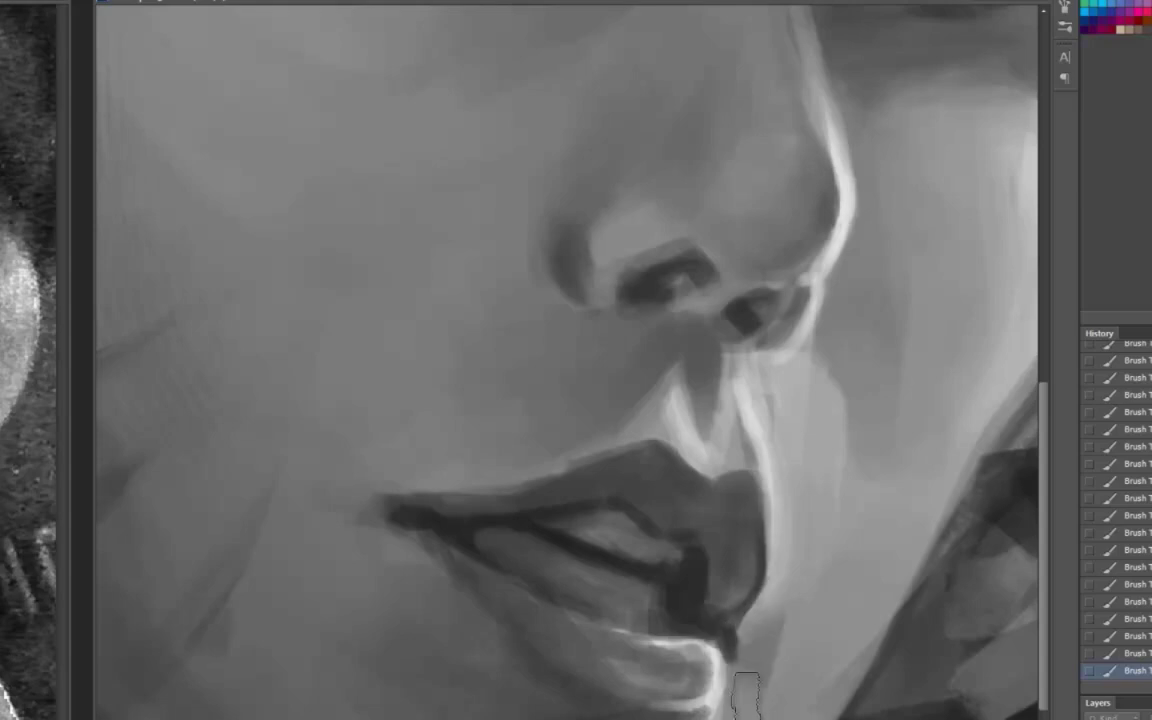
# Taper the hair lock at the near temple and paint a thin strand curving from the ear to the jaw
pyautogui.hotkey('ctrl', '-')
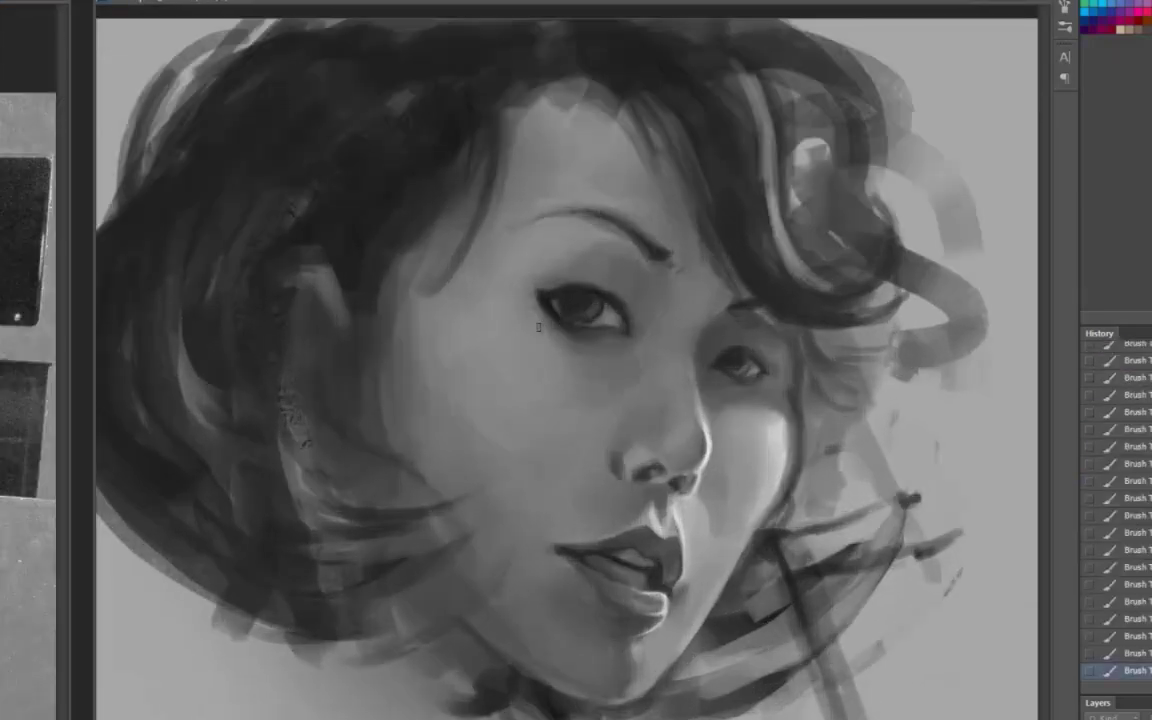
pyautogui.moveTo(435, 289); pyautogui.dragTo(334, 297)
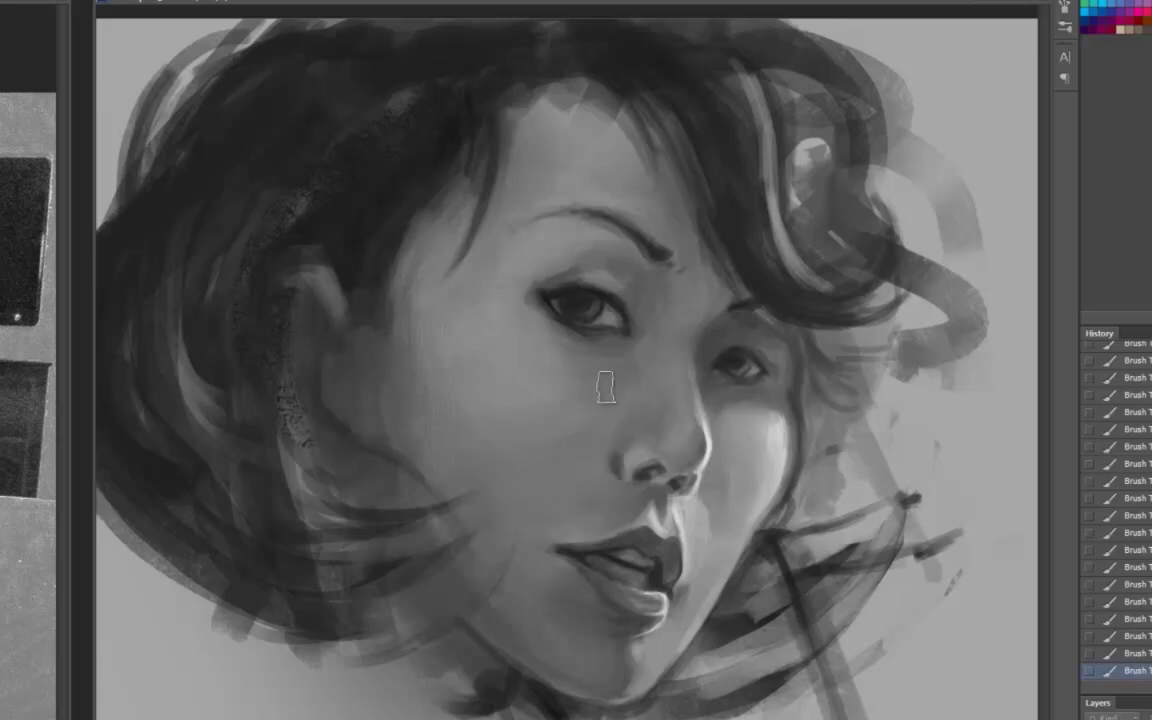
pyautogui.moveTo(465, 623); pyautogui.dragTo(640, 623)
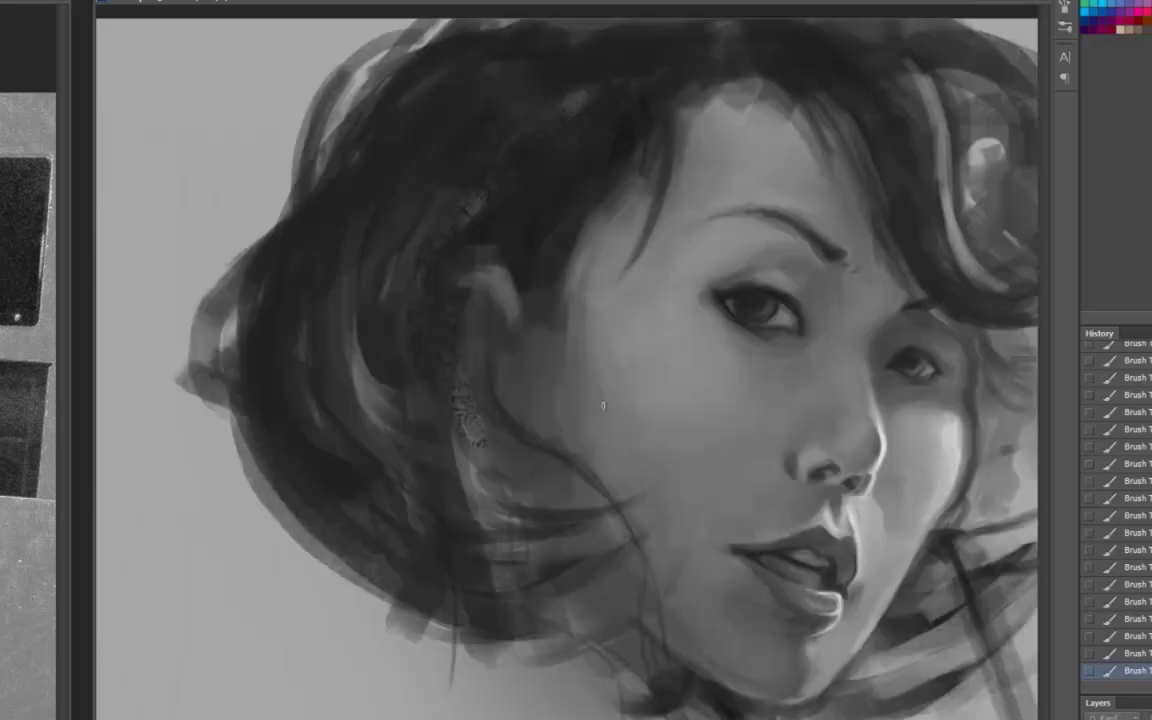
# Outline the near shoulder and fill it with broad mid-grey strokes below the hair
pyautogui.moveTo(230, 440); pyautogui.dragTo(100, 520)
pyautogui.moveTo(340, 440); pyautogui.dragTo(150, 645)
pyautogui.moveTo(450, 425)
pyautogui.mouseDown()
pyautogui.moveTo(487, 574)
pyautogui.moveTo(586, 674)
pyautogui.mouseUp()
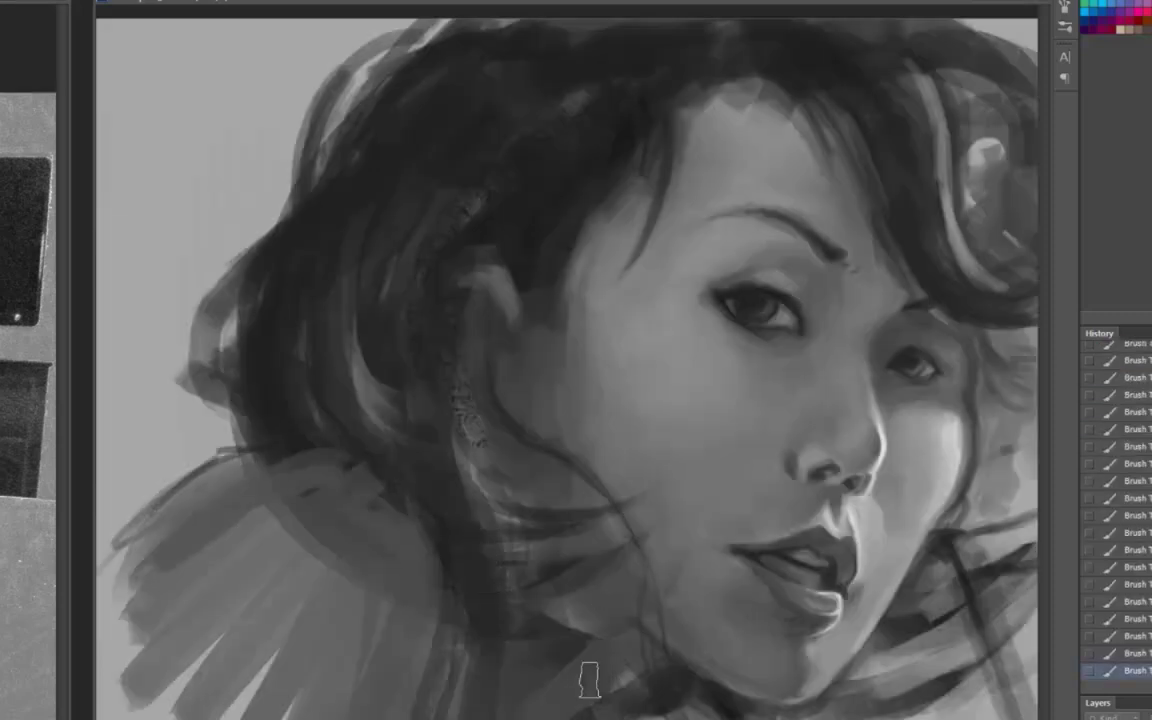
# Paint dark hair sweeping under the chin toward the far side and down over the near side of the neck
pyautogui.hscroll(5, 712, 681)
pyautogui.moveTo(712, 681); pyautogui.dragTo(513, 705)
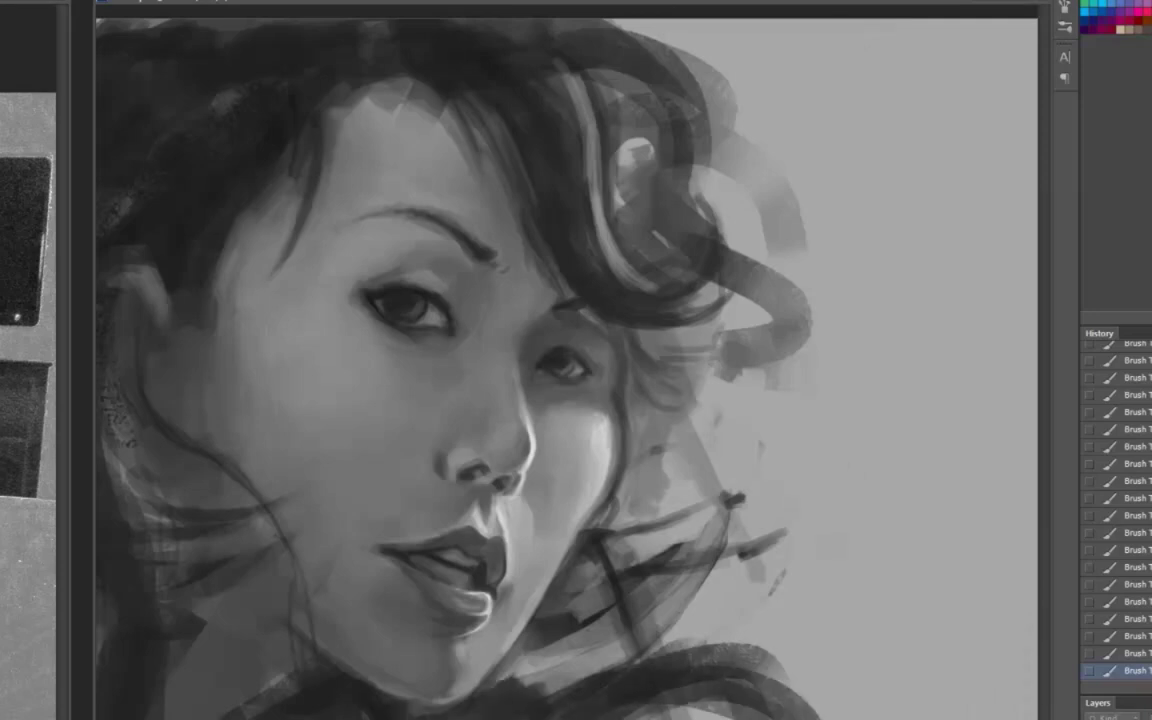
pyautogui.moveTo(300, 420); pyautogui.dragTo(460, 515)
pyautogui.moveTo(180, 579)
pyautogui.mouseDown()
pyautogui.moveTo(188, 352)
pyautogui.moveTo(265, 575)
pyautogui.mouseUp()
# Even out the near shoulder's tone, darken the hair around the neck and add textured grey to the far background
pyautogui.scroll(5, 261, 570)
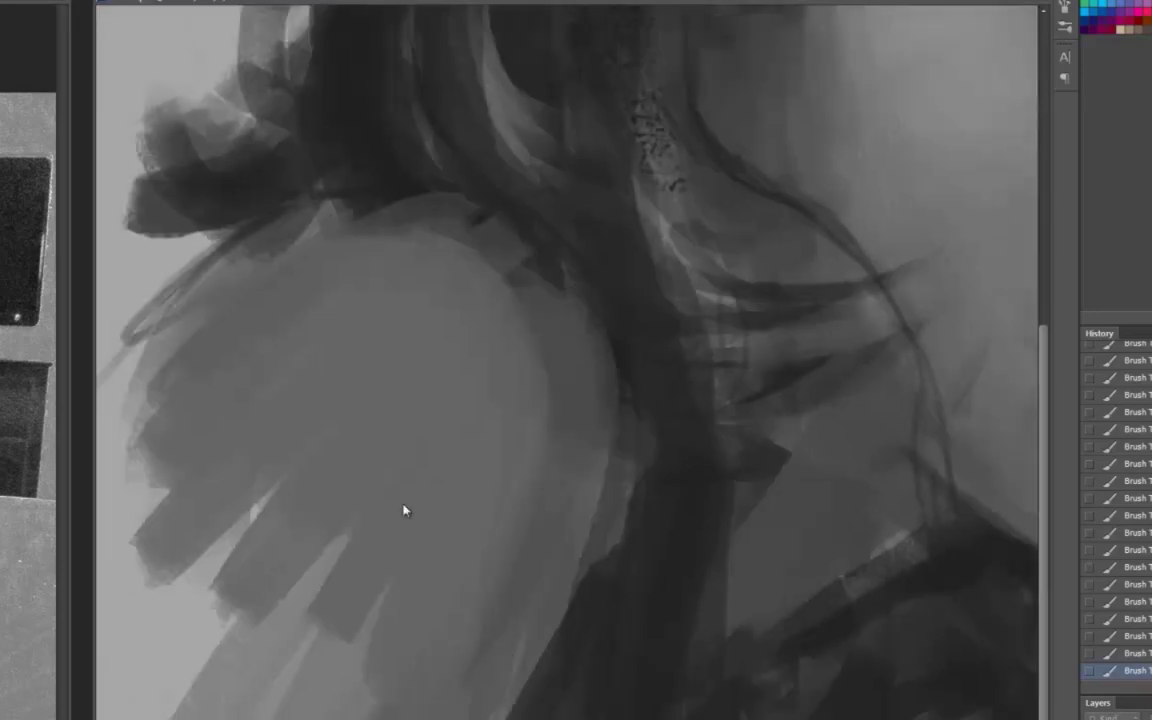
pyautogui.scroll(-5, 404, 507)
pyautogui.moveTo(850, 450); pyautogui.dragTo(950, 600)
pyautogui.moveTo(330, 400); pyautogui.dragTo(420, 600)
pyautogui.moveTo(338, 480); pyautogui.dragTo(378, 595)
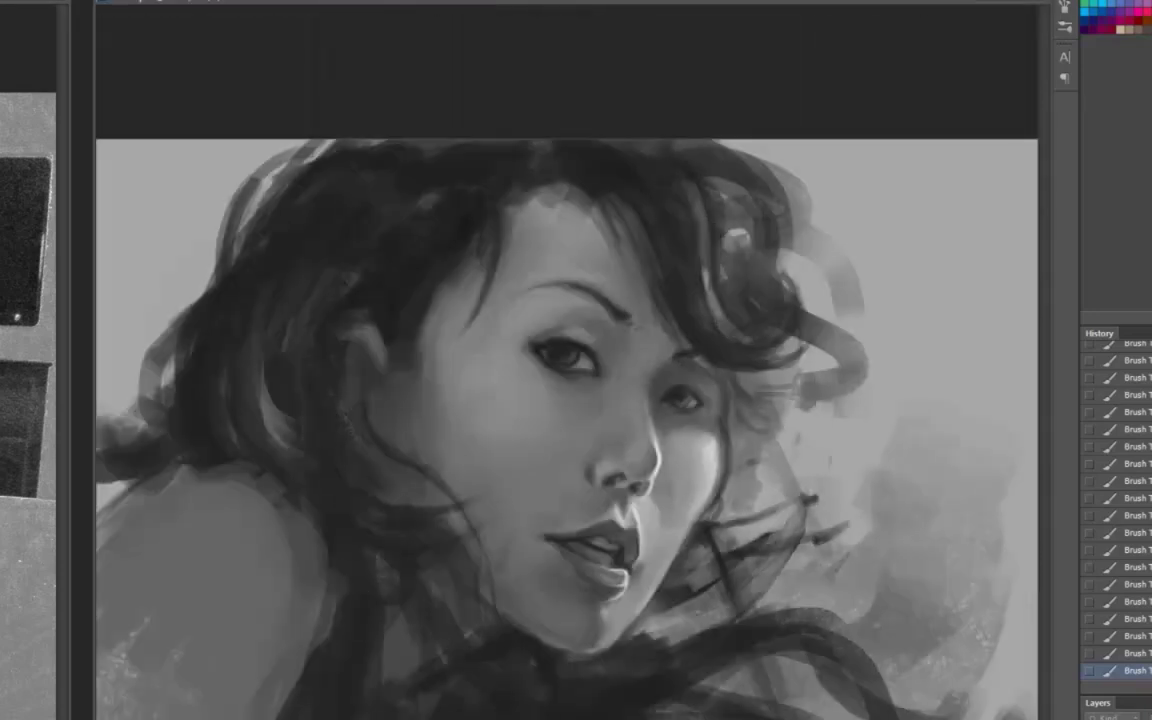
# On a new layer, draw a long dark diagonal line from the far curls down past the collar
pyautogui.hotkey('ctrl', 'shift', 'alt', 'n')
pyautogui.moveTo(767, 390); pyautogui.dragTo(950, 715)
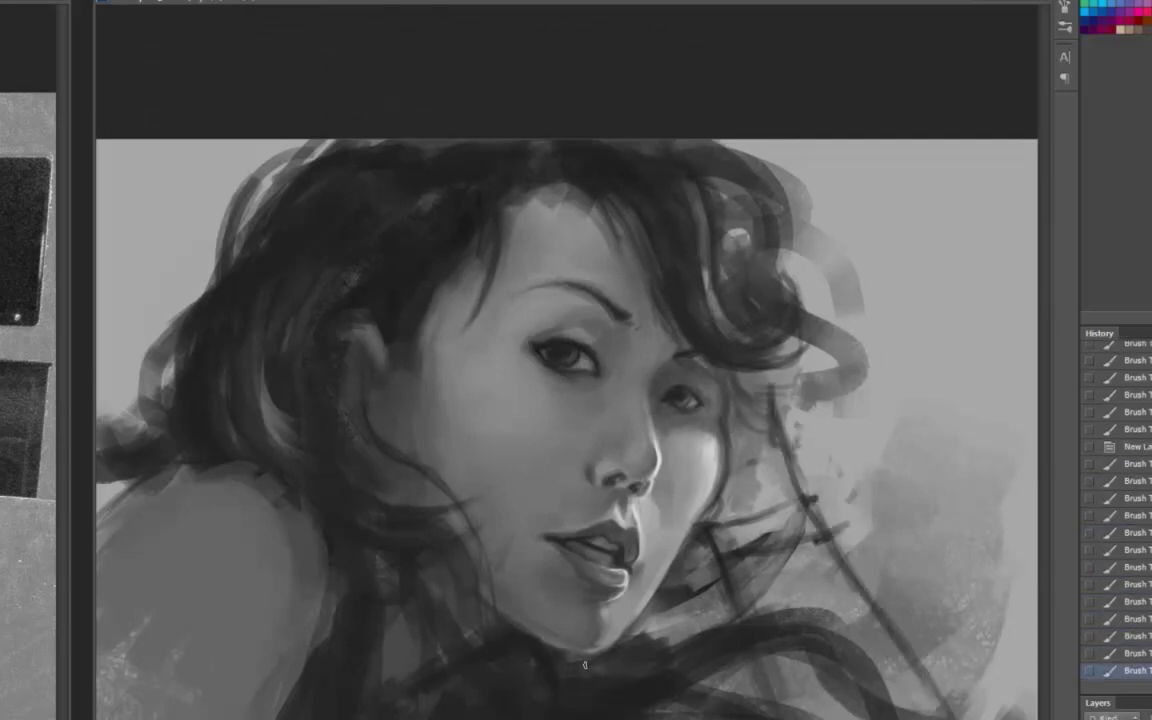
# Choose a bristle brush and paint fine hair strands along the near temple on a new layer
pyautogui.scroll(6, 566, 296)
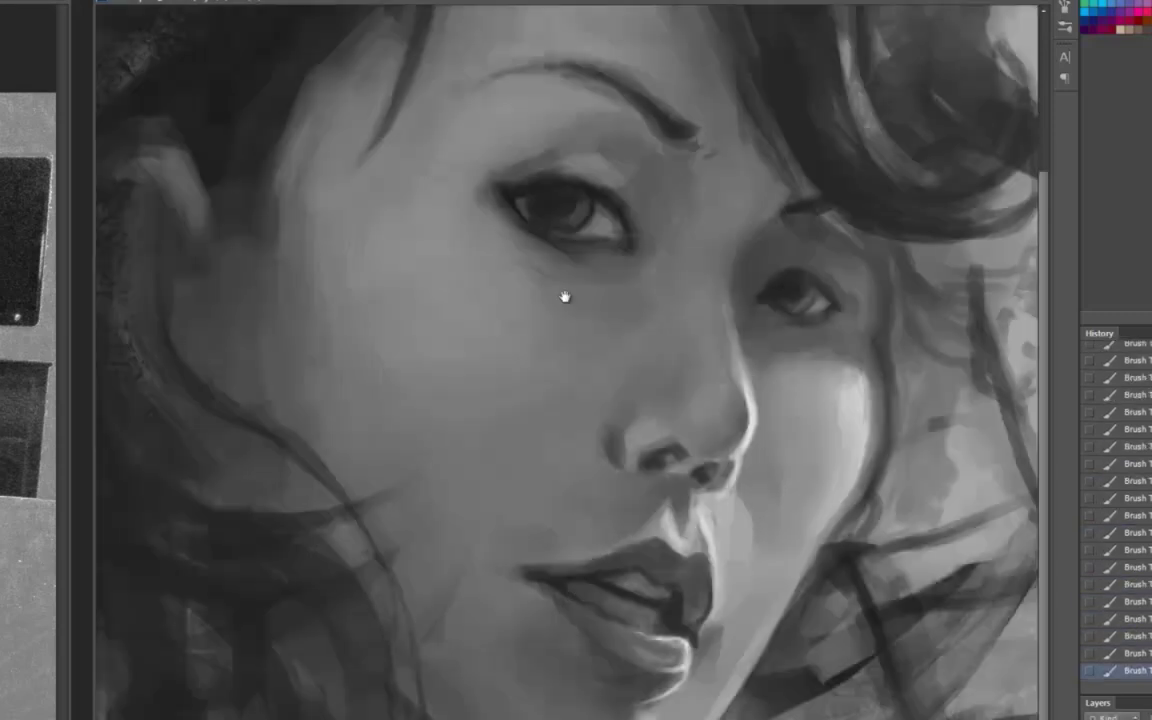
pyautogui.scroll(-3, 600, 561)
pyautogui.rightClick(515, 275)
pyautogui.moveTo(707, 437); pyautogui.dragTo(699, 535)
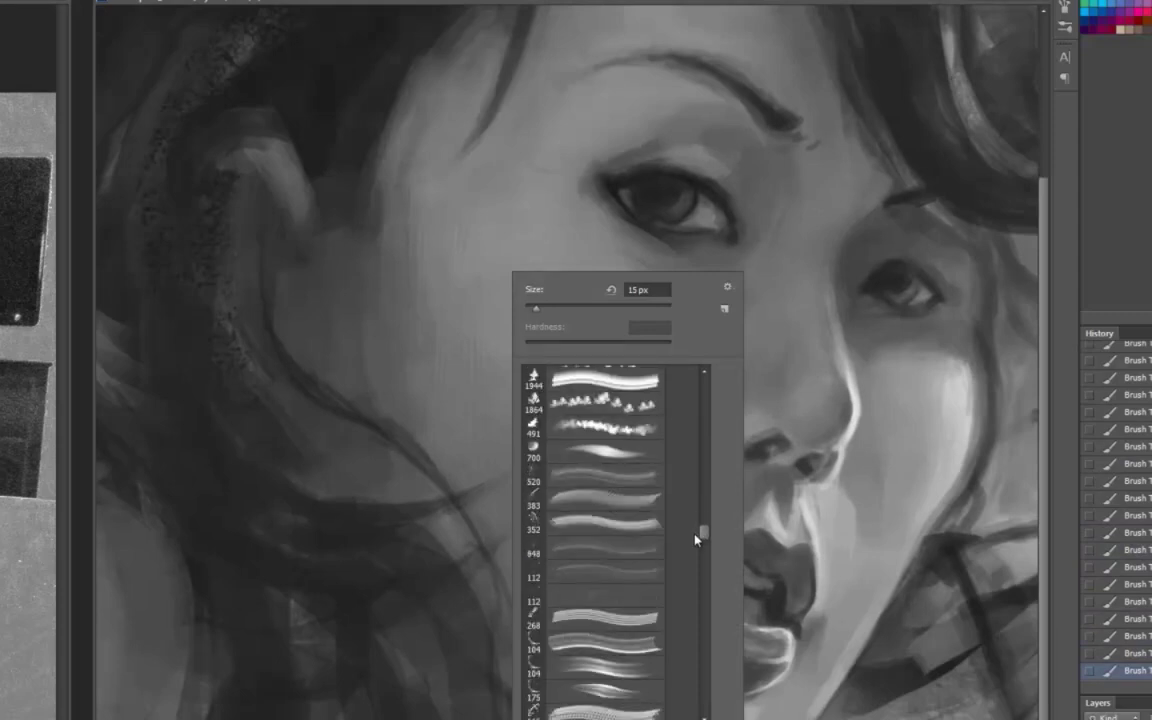
pyautogui.press('Return')
pyautogui.hotkey('ctrl', 'shift', 'alt', 'n')
pyautogui.scroll(-3, 470, 228)
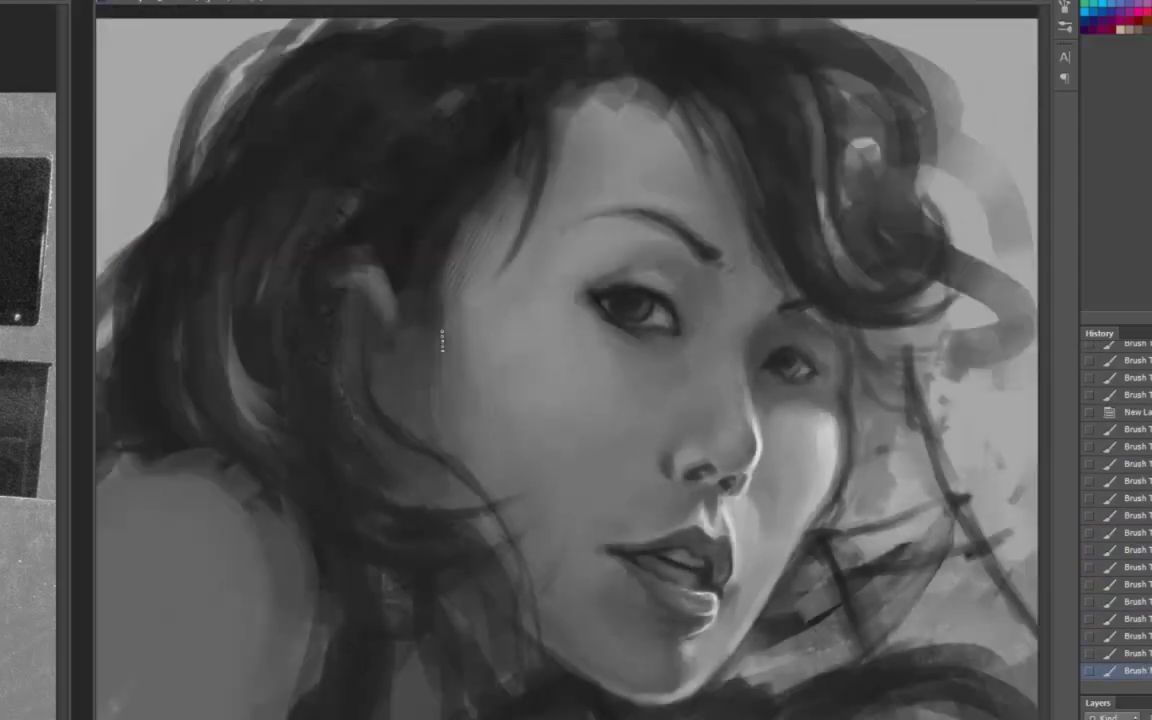
# Paint fine bristle strands along the forehead hairline, the dark forelock and the near-side hair edge
pyautogui.scroll(2, 766, 89)
pyautogui.moveTo(430, 115); pyautogui.dragTo(495, 75)
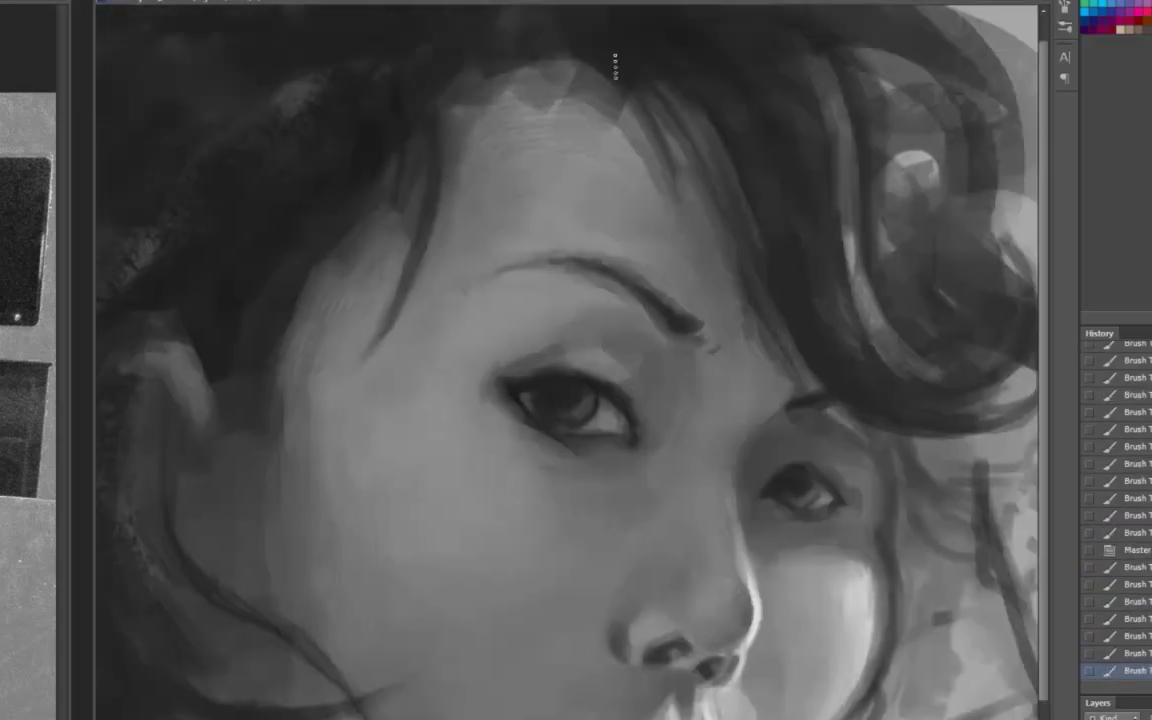
pyautogui.moveTo(576, 92)
pyautogui.mouseDown()
pyautogui.moveTo(647, 110)
pyautogui.moveTo(753, 188)
pyautogui.mouseUp()
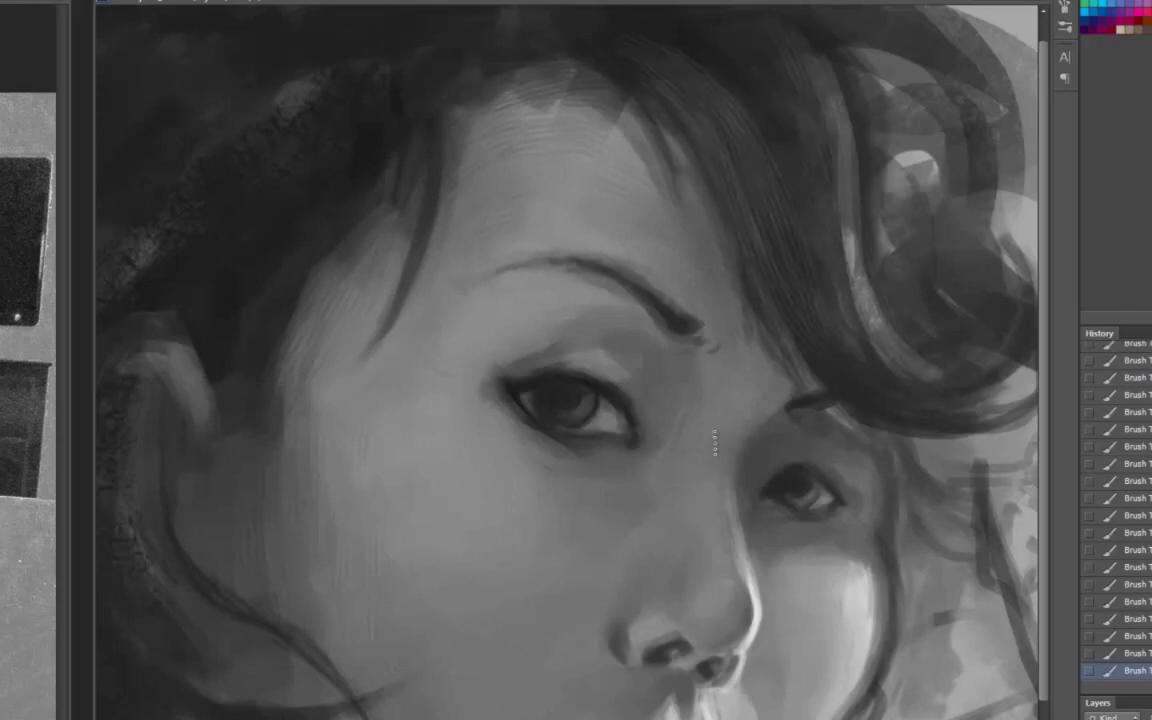
pyautogui.moveTo(697, 700); pyautogui.dragTo(787, 390)
# Paint grey strands sweeping back from the near temple above the ear and pick another brush for the hair
pyautogui.keyDown('alt'); pyautogui.click(776, 548); pyautogui.keyUp('alt')
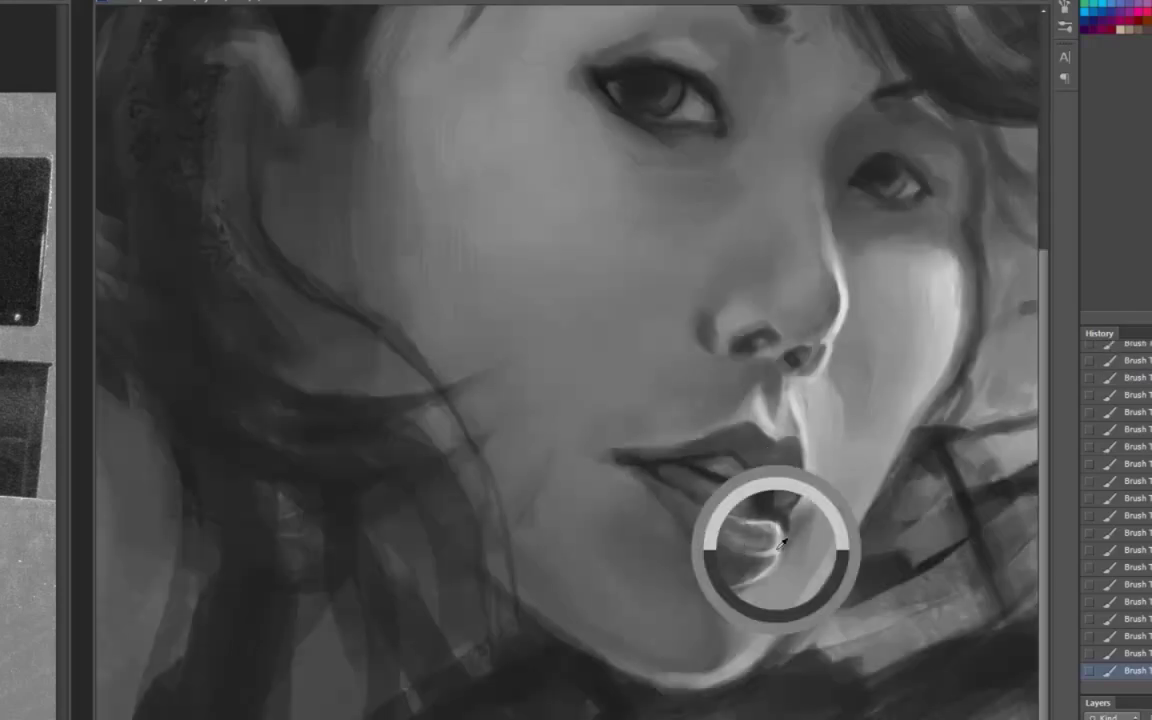
pyautogui.press('h')
pyautogui.moveTo(413, 268); pyautogui.dragTo(348, 330)
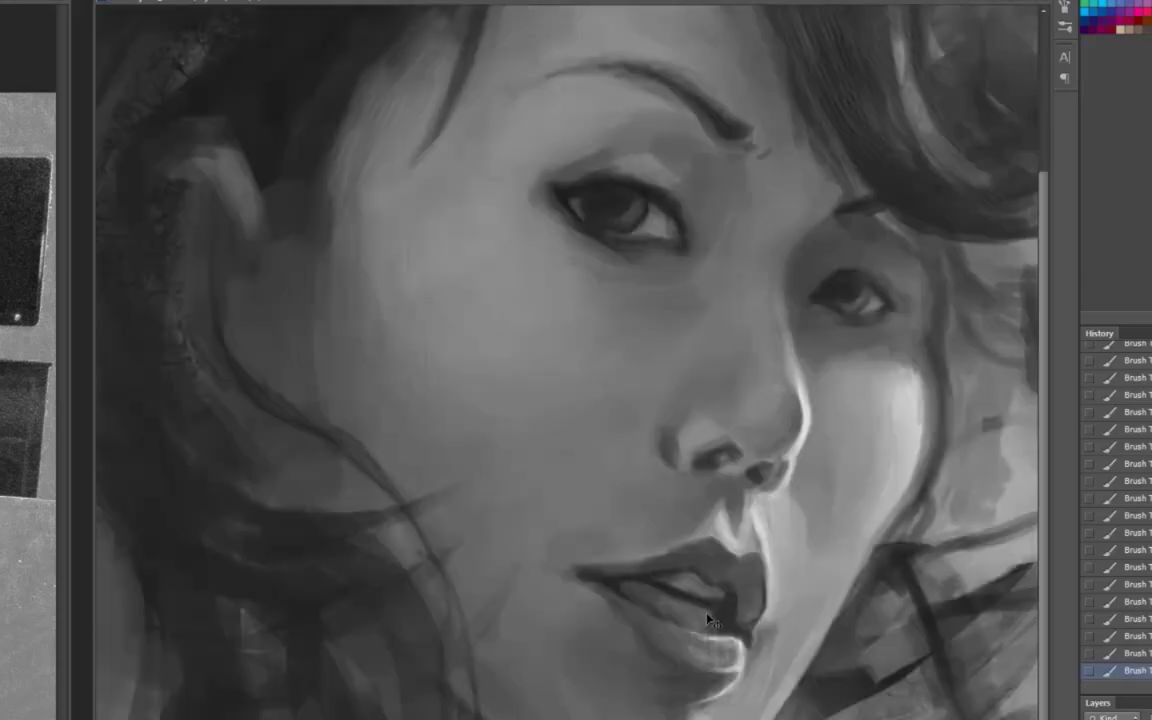
pyautogui.press('h')
pyautogui.moveTo(700, 612); pyautogui.dragTo(401, 275)
pyautogui.moveTo(273, 350); pyautogui.dragTo(656, 260)
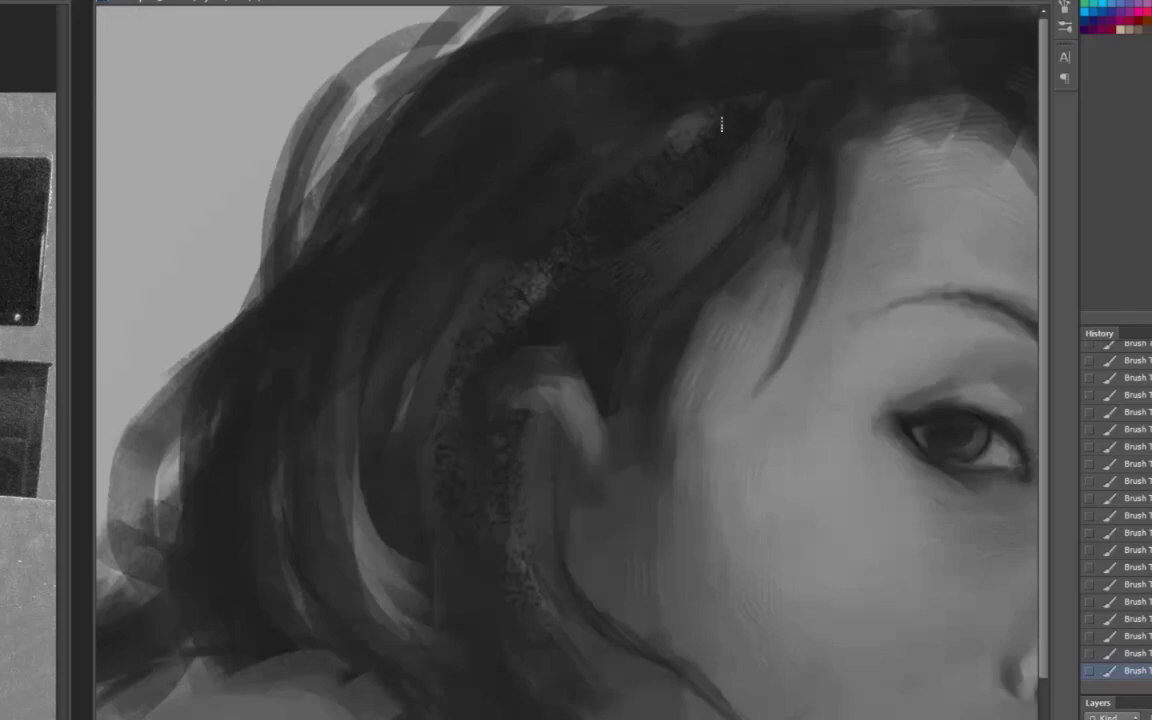
pyautogui.rightClick(458, 300)
pyautogui.doubleClick(560, 514)
pyautogui.hotkey('ctrl', '-')
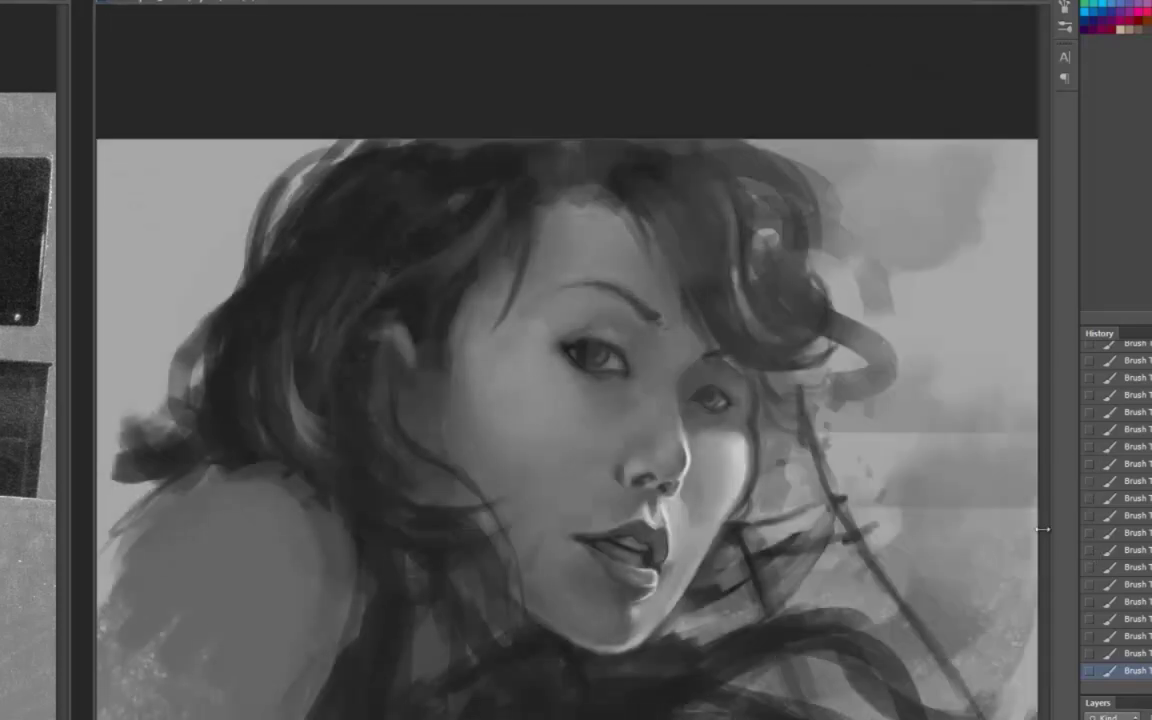
# Try several gradient map presets over the portrait, choose a golden-orange one and add a Hue/Saturation adjustment
pyautogui.moveTo(1035, 530); pyautogui.dragTo(860, 350)
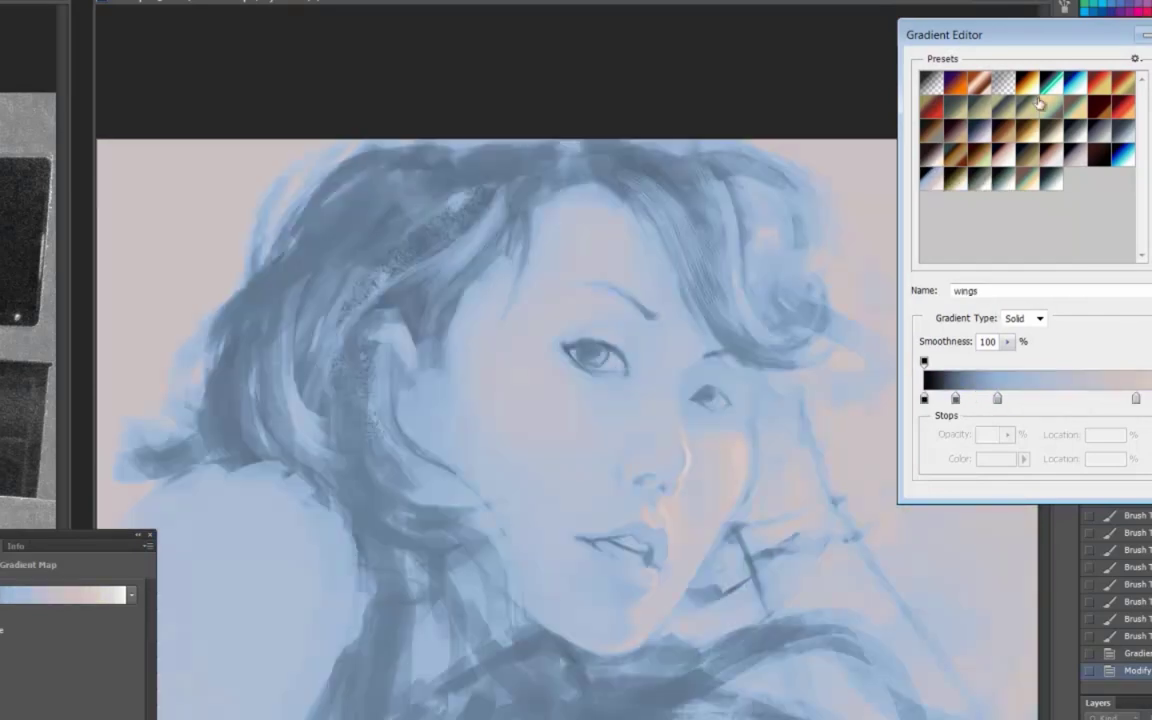
pyautogui.click(1040, 103)
pyautogui.click(963, 155)
pyautogui.click(980, 155)
pyautogui.click(993, 156)
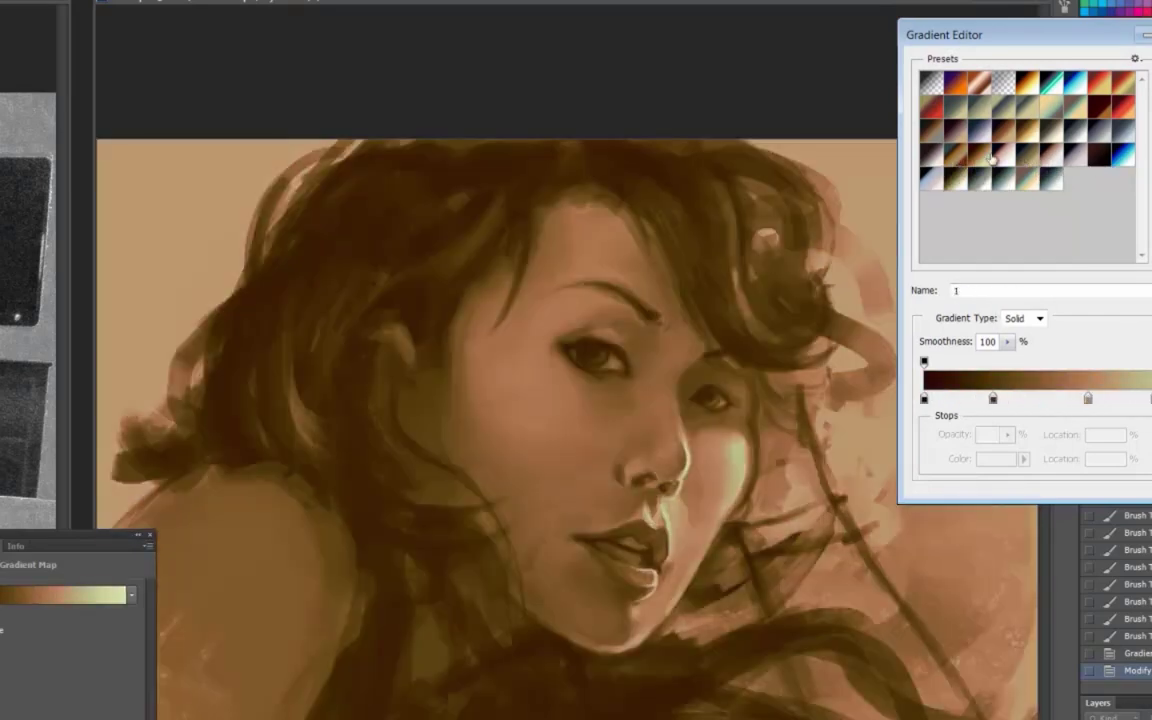
pyautogui.click(1010, 130)
pyautogui.click(1025, 106)
pyautogui.click(1050, 118)
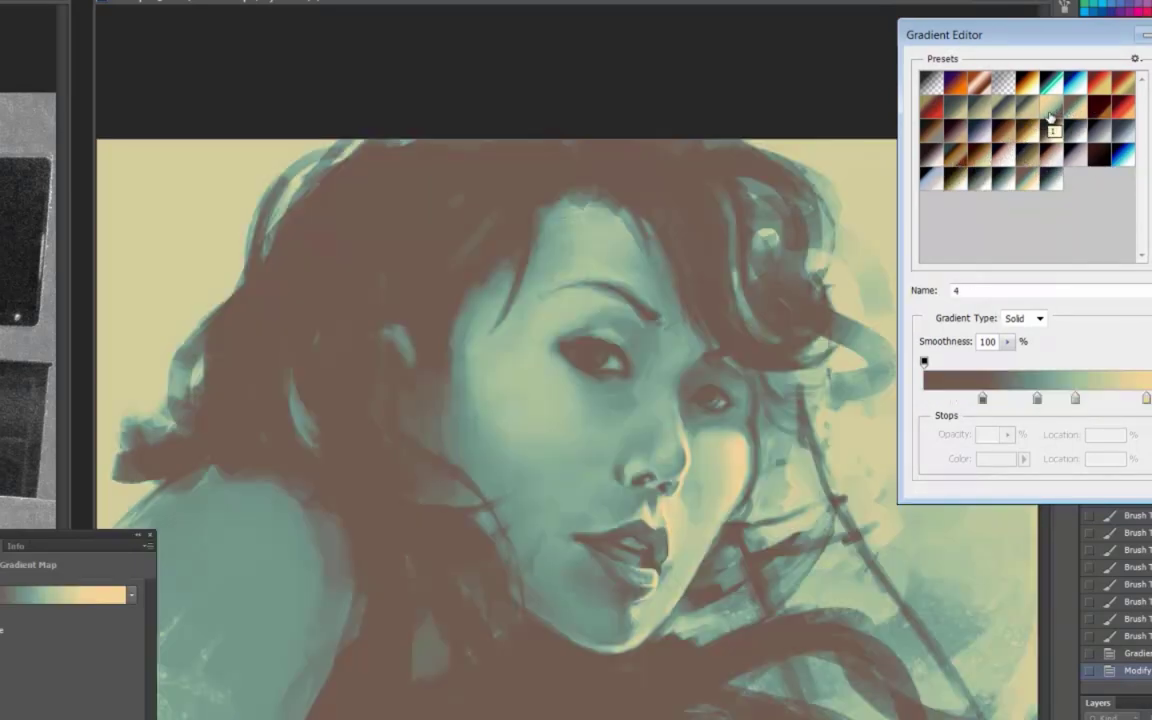
pyautogui.click(1098, 84)
pyautogui.click(1123, 84)
pyautogui.press('Return')
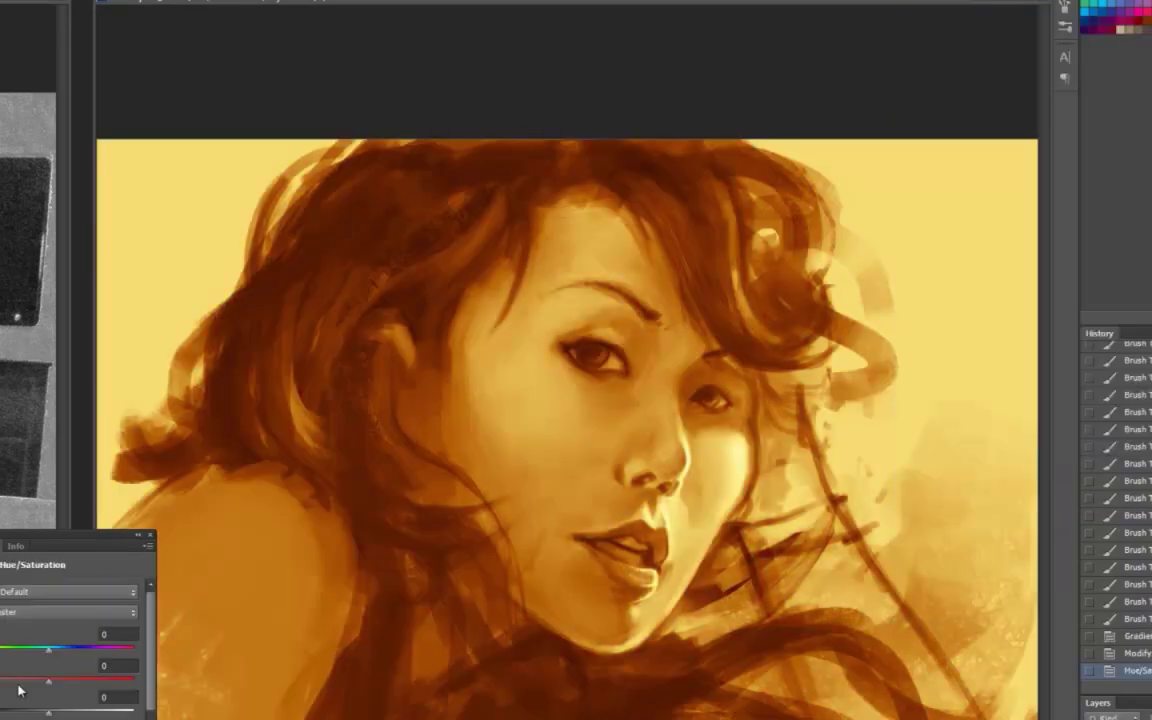
pyautogui.click(18, 688)
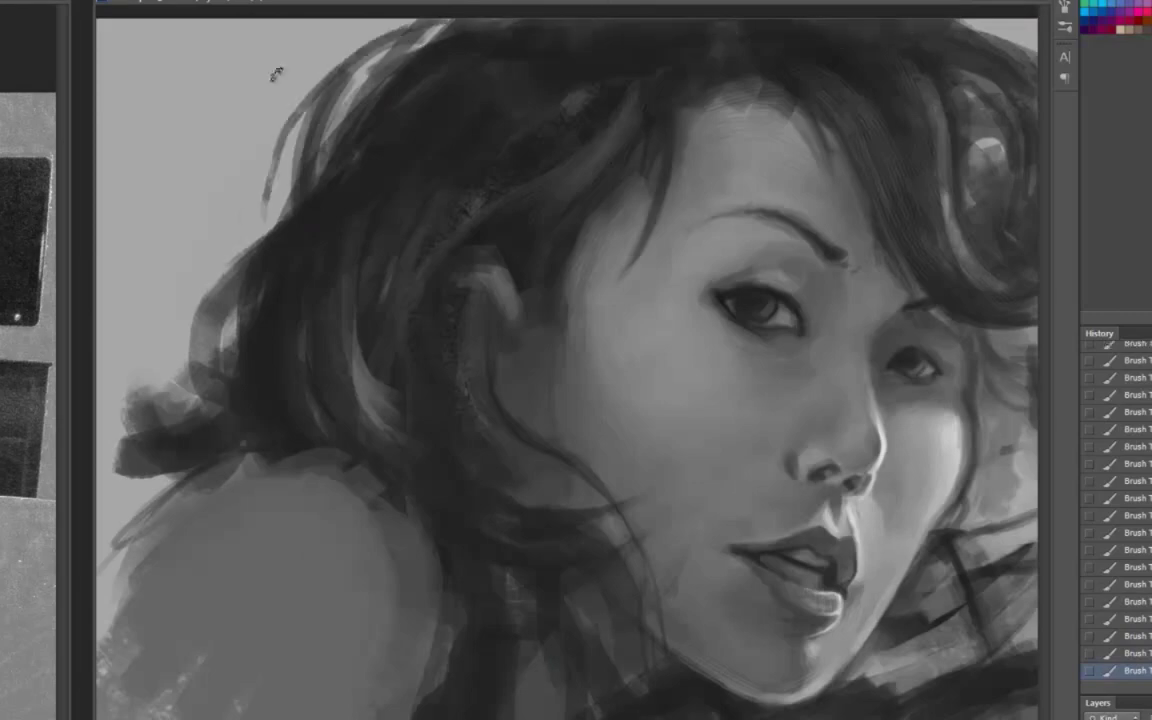
# Paint thin stray strands along the near-side hair outline and paste a copy of the artwork
pyautogui.rightClick(265, 268)
pyautogui.scroll(-3, 391, 600)
pyautogui.press('Return')
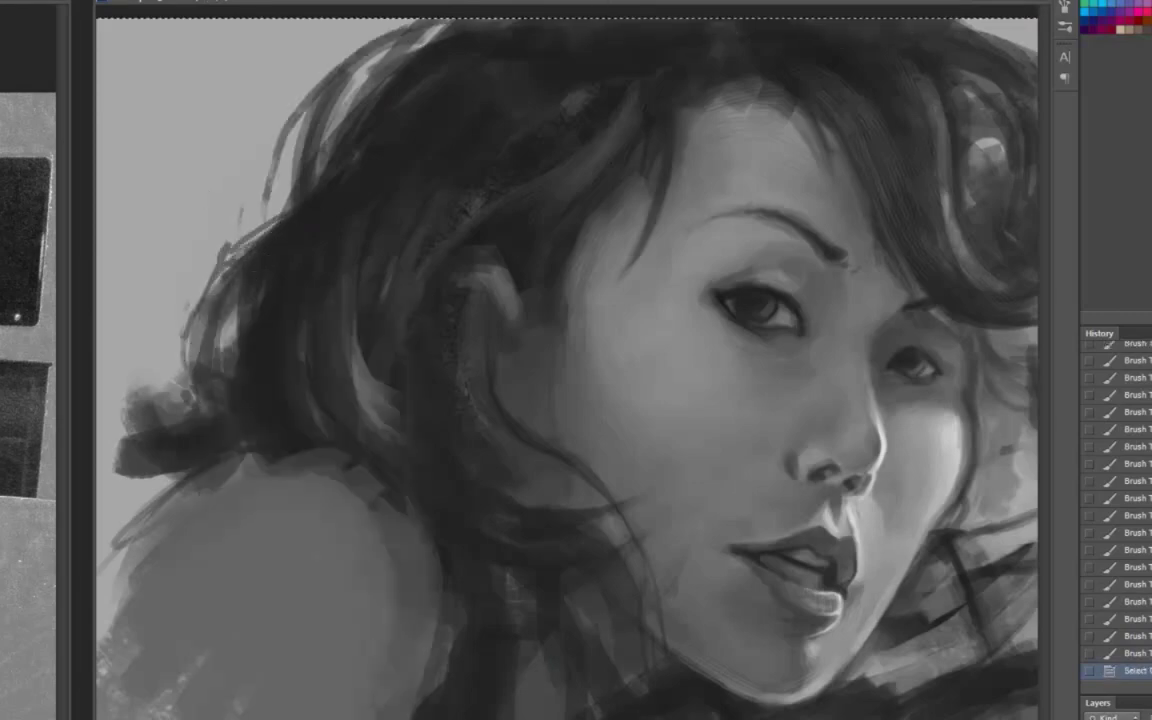
pyautogui.hotkey('ctrl', 'v')
# Smudge the near-side hair edge and the far background around the curls to soften their transitions
pyautogui.moveTo(160, 360)
pyautogui.mouseDown()
pyautogui.moveTo(110, 430)
pyautogui.moveTo(105, 540)
pyautogui.moveTo(130, 400)
pyautogui.mouseUp()
pyautogui.moveTo(546, 304); pyautogui.dragTo(608, 413)
pyautogui.moveTo(857, 587); pyautogui.dragTo(868, 632)
pyautogui.moveTo(324, 585); pyautogui.dragTo(369, 614)
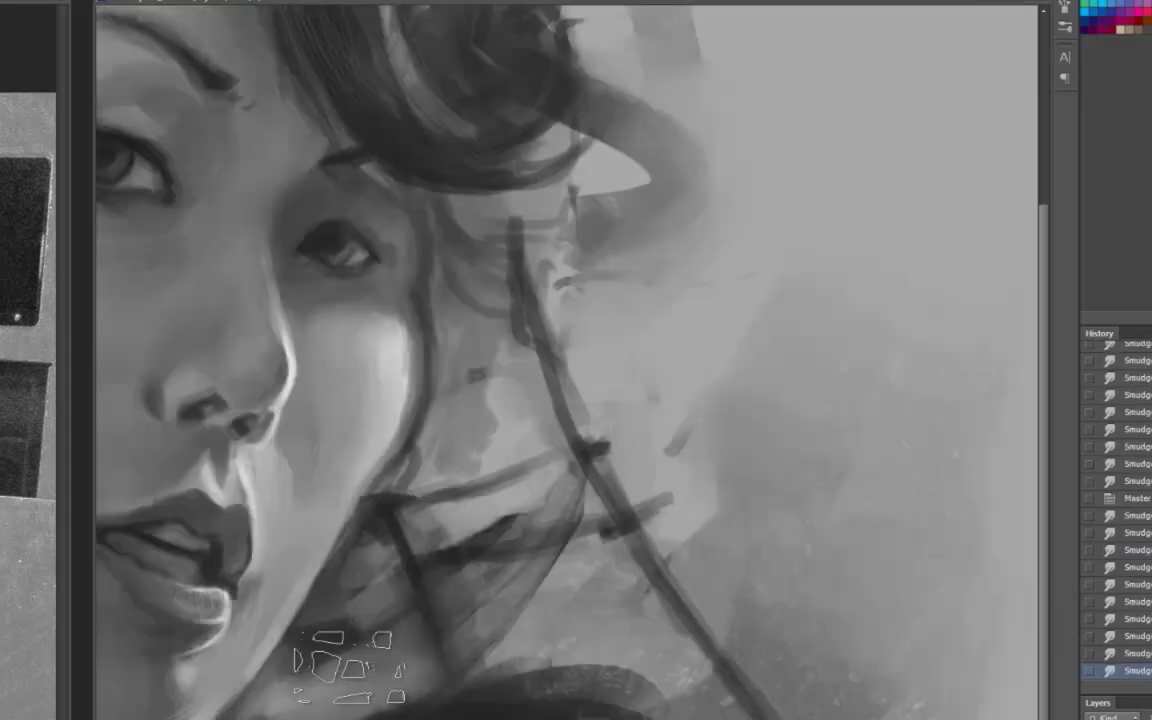
pyautogui.moveTo(528, 532); pyautogui.dragTo(553, 560)
pyautogui.hotkey('ctrl', '-')
pyautogui.hotkey('ctrl', '-')
pyautogui.hotkey('ctrl', '-')
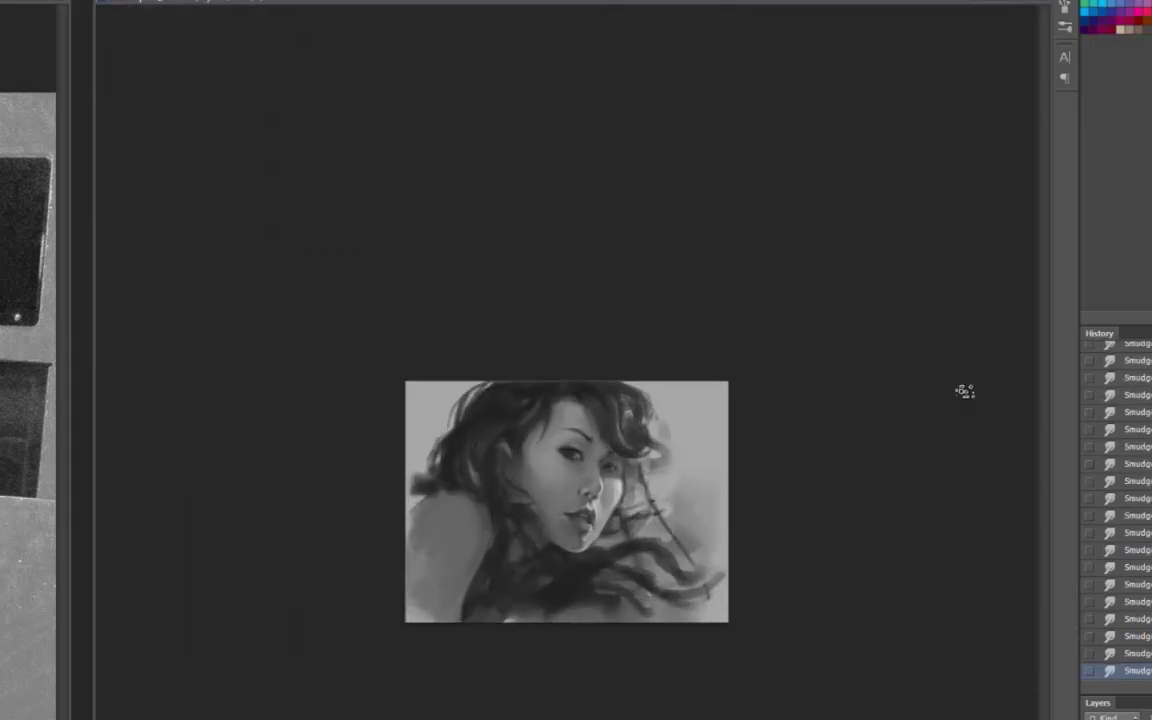
# Merge the layers, paste a copy of the whole canvas and adjust the area around the far eye with Liquify
pyautogui.hotkey('ctrl', '+')
pyautogui.hotkey('ctrl', 'e')
pyautogui.hotkey('ctrl', 'a')
pyautogui.hotkey('ctrl', 'shift', 'x')
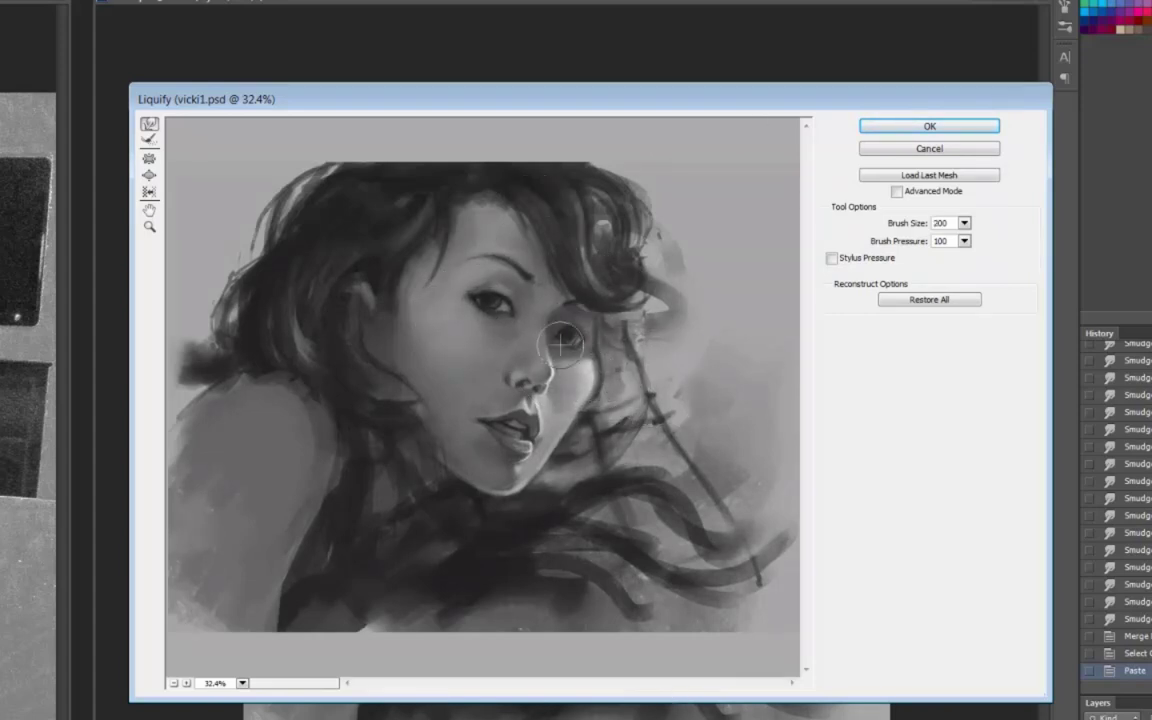
pyautogui.press('Return')
# Paint loose curling strands beyond the far curls and outline a ribbed cylinder crossing the diagonal line
pyautogui.click(729, 564)
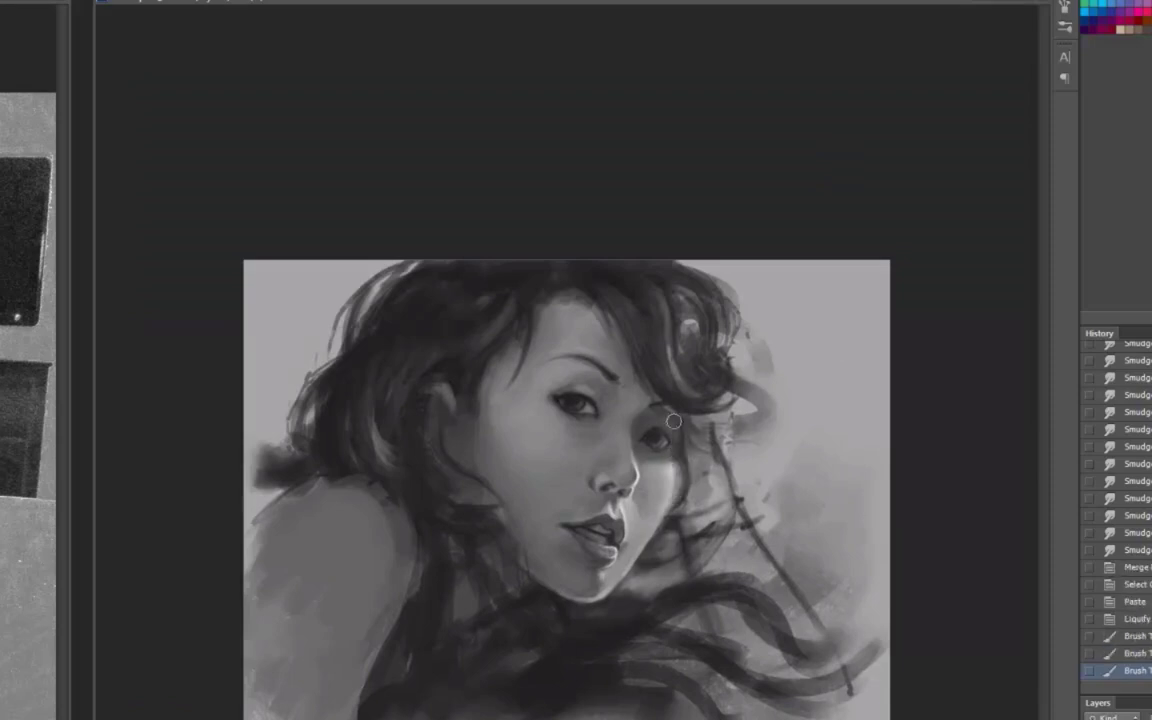
pyautogui.moveTo(673, 422)
pyautogui.mouseDown()
pyautogui.moveTo(640, 385)
pyautogui.moveTo(658, 291)
pyautogui.mouseUp()
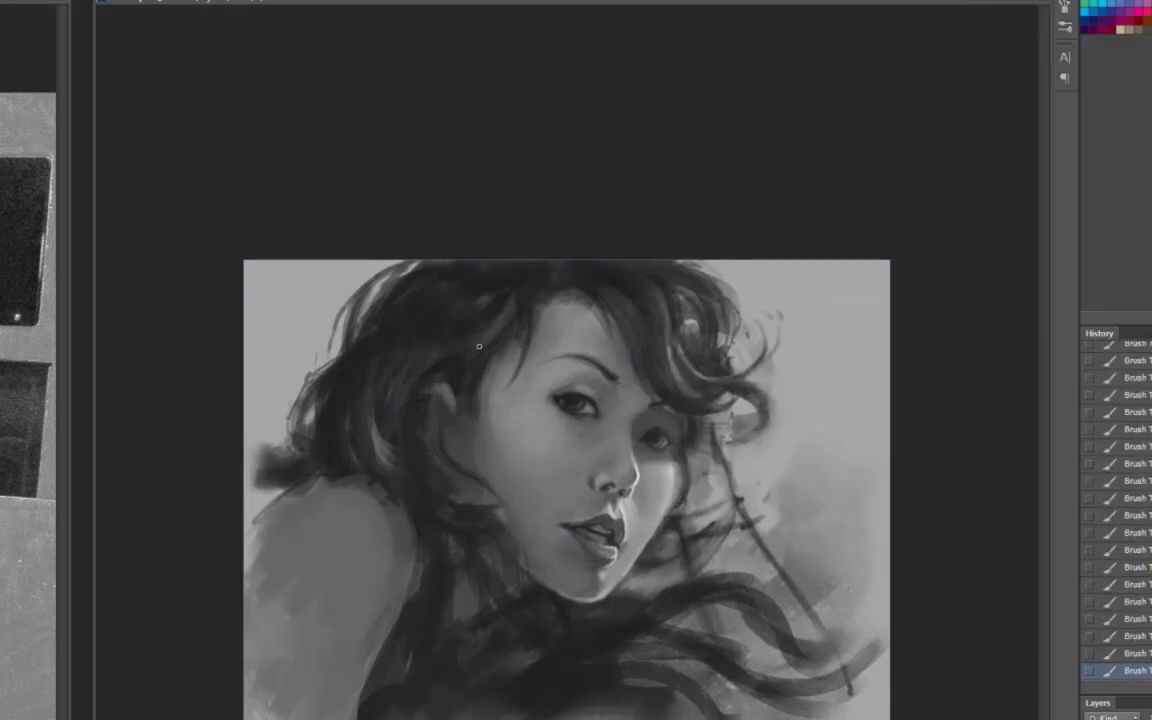
pyautogui.scroll(2, 743, 480)
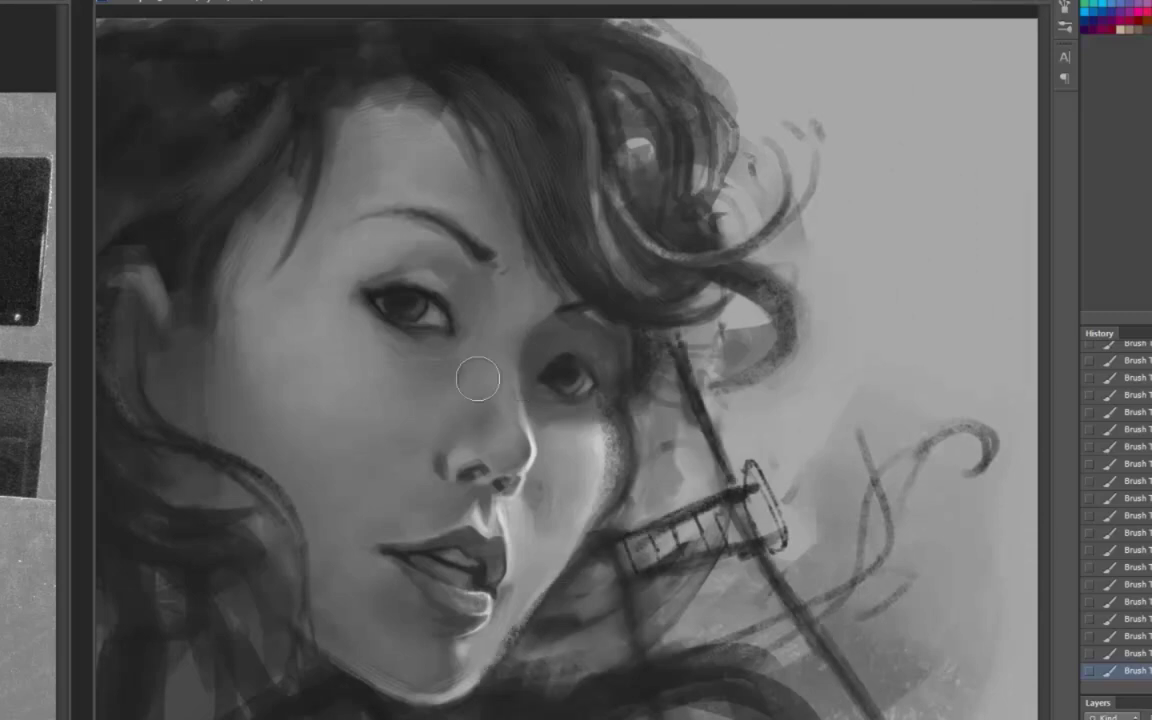
pyautogui.scroll(-1, 478, 378)
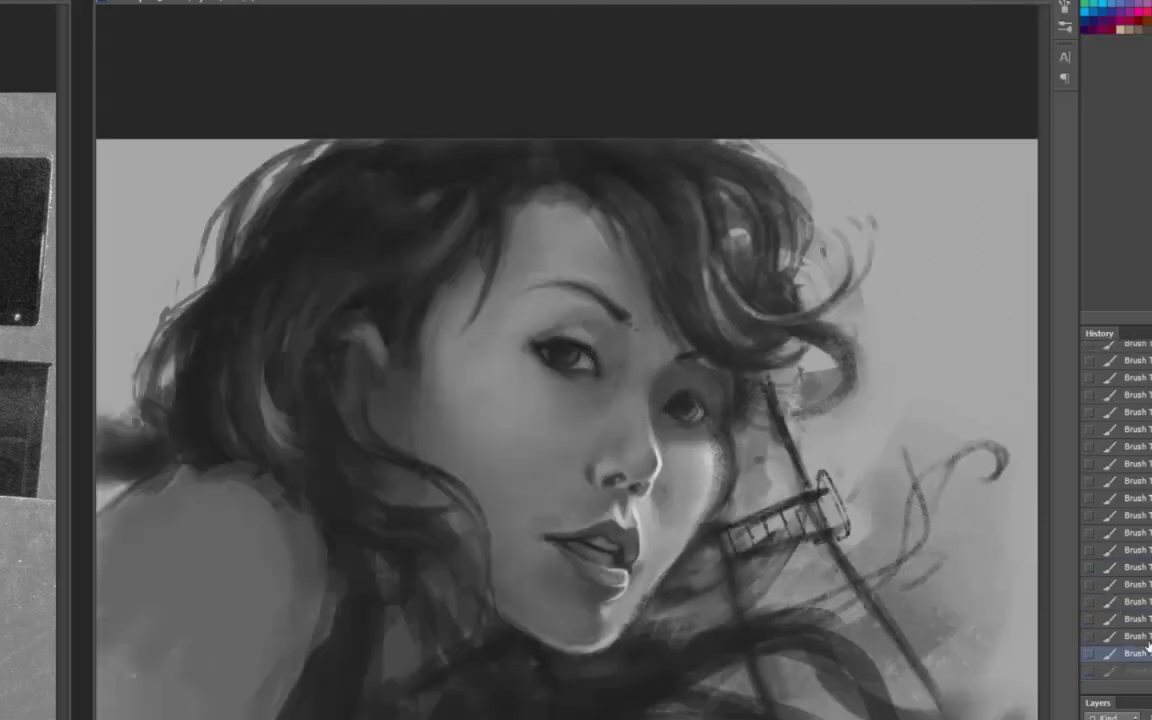
# Refine the facial shading on a new layer and soften it with a Gaussian Blur
pyautogui.moveTo(653, 368); pyautogui.dragTo(619, 203)
pyautogui.scroll(2, 610, 331)
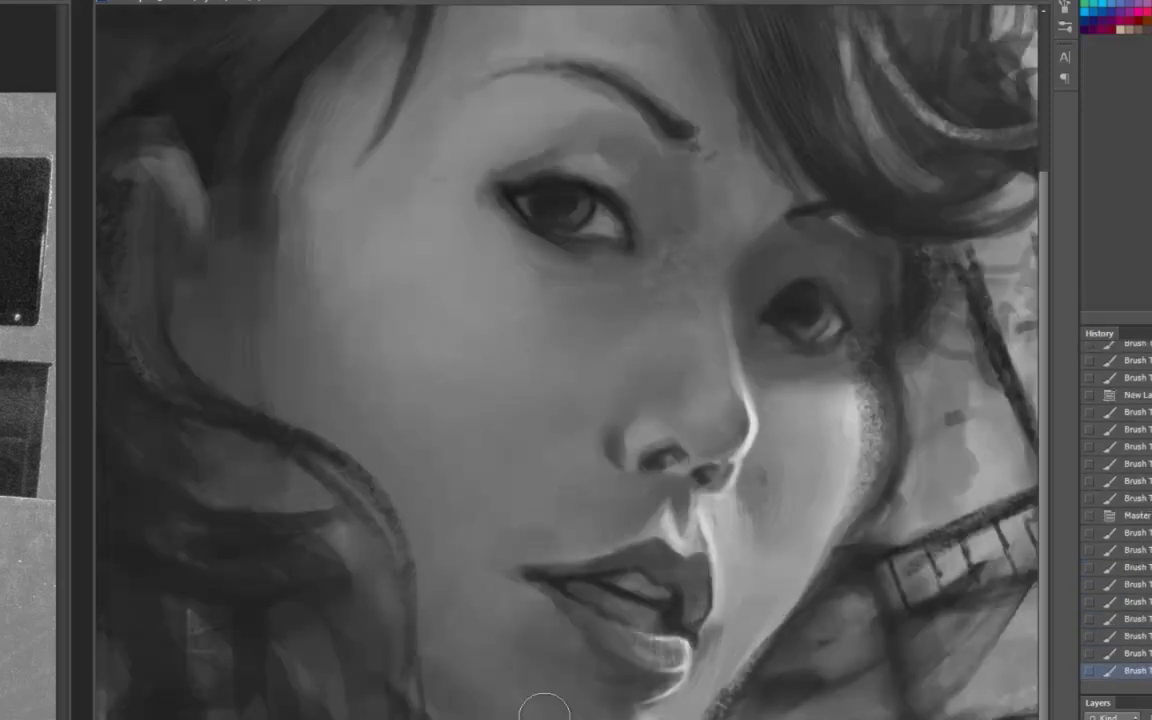
pyautogui.scroll(-1, 544, 708)
pyautogui.hotkey('ctrl', 'alt', 'f')
pyautogui.press('Return')
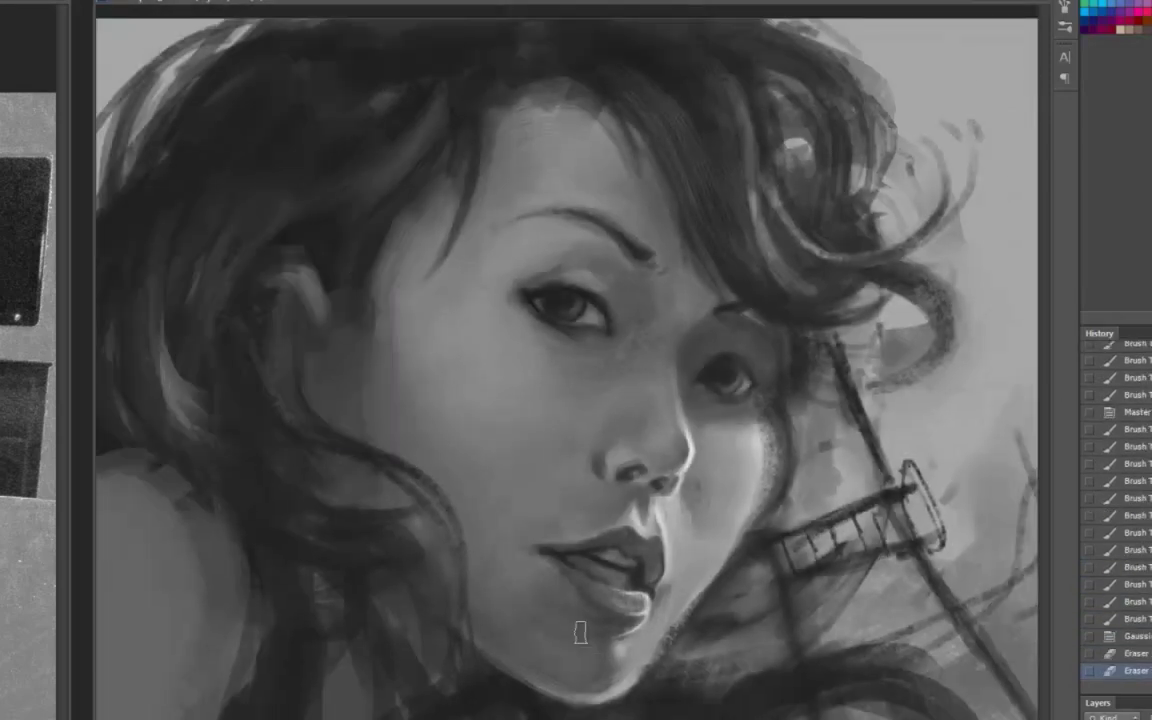
# On a new layer, stamp a leafy garland across the hair above the near temple and give it a drop shadow
pyautogui.rightClick(540, 514)
pyautogui.moveTo(480, 60); pyautogui.dragTo(230, 250)
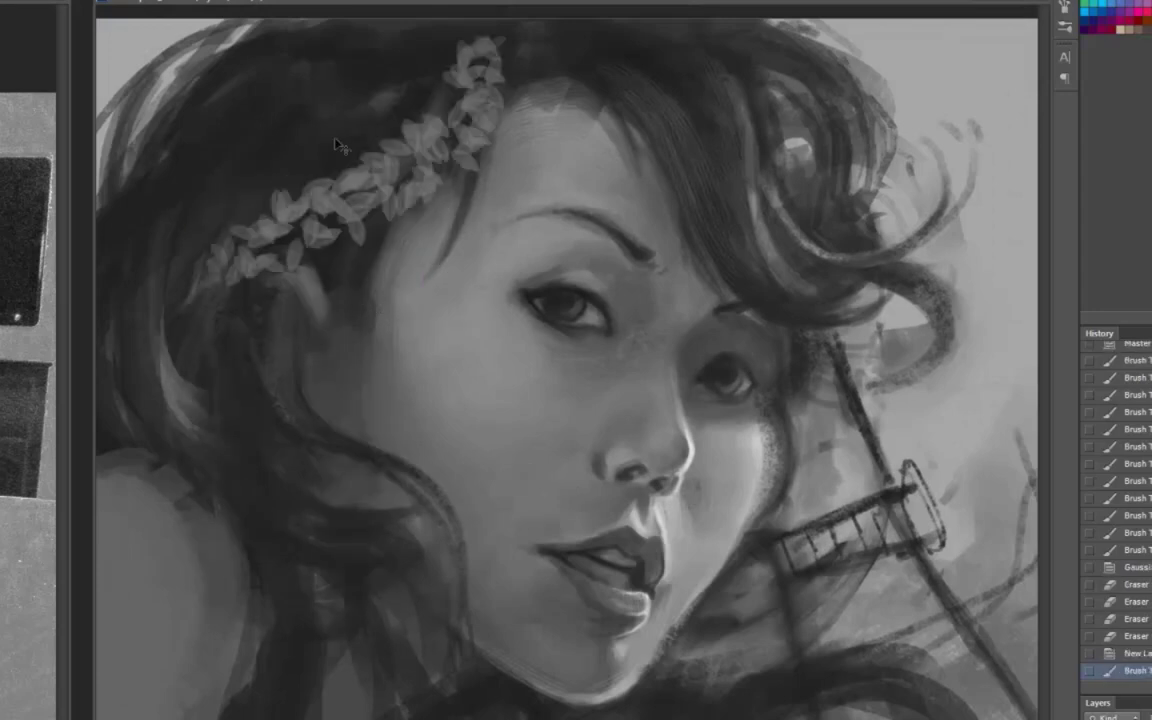
pyautogui.rightClick(470, 600)
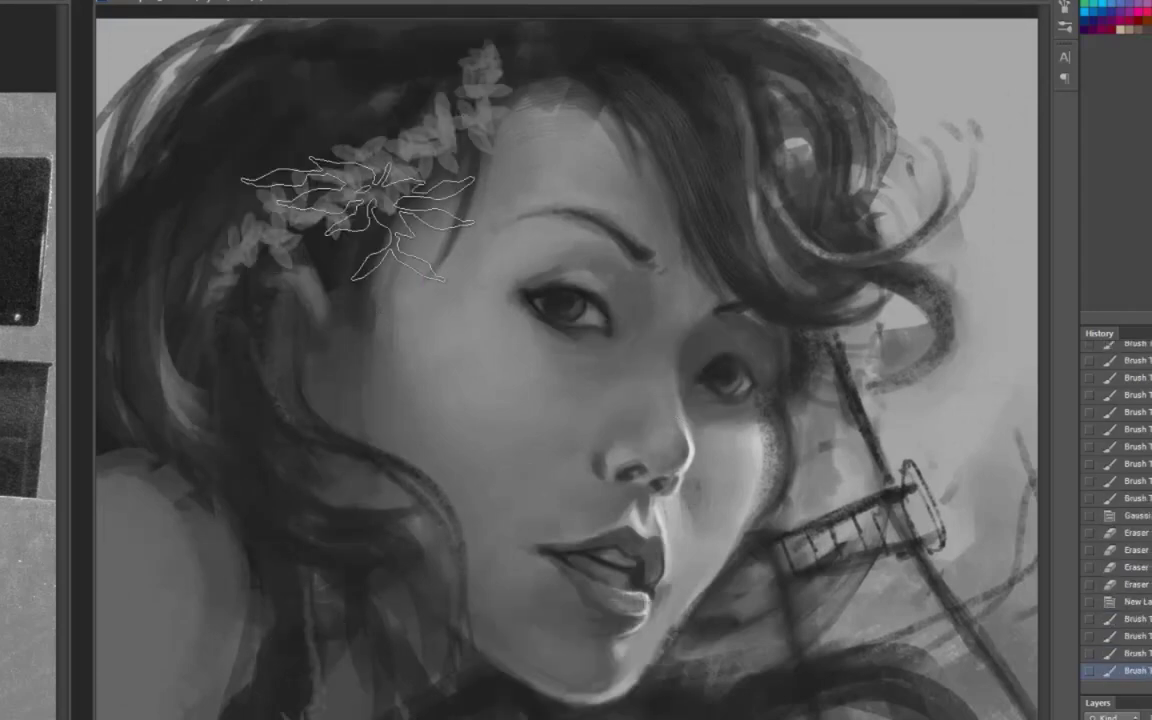
pyautogui.click(360, 193)
pyautogui.scroll(-1, 918, 710)
pyautogui.press('Return')
pyautogui.scroll(1, 576, 400)
# On a new layer, draw a spiked chain-like trim around the outer edge of the near shoulder with a patterned brush
pyautogui.rightClick(411, 386)
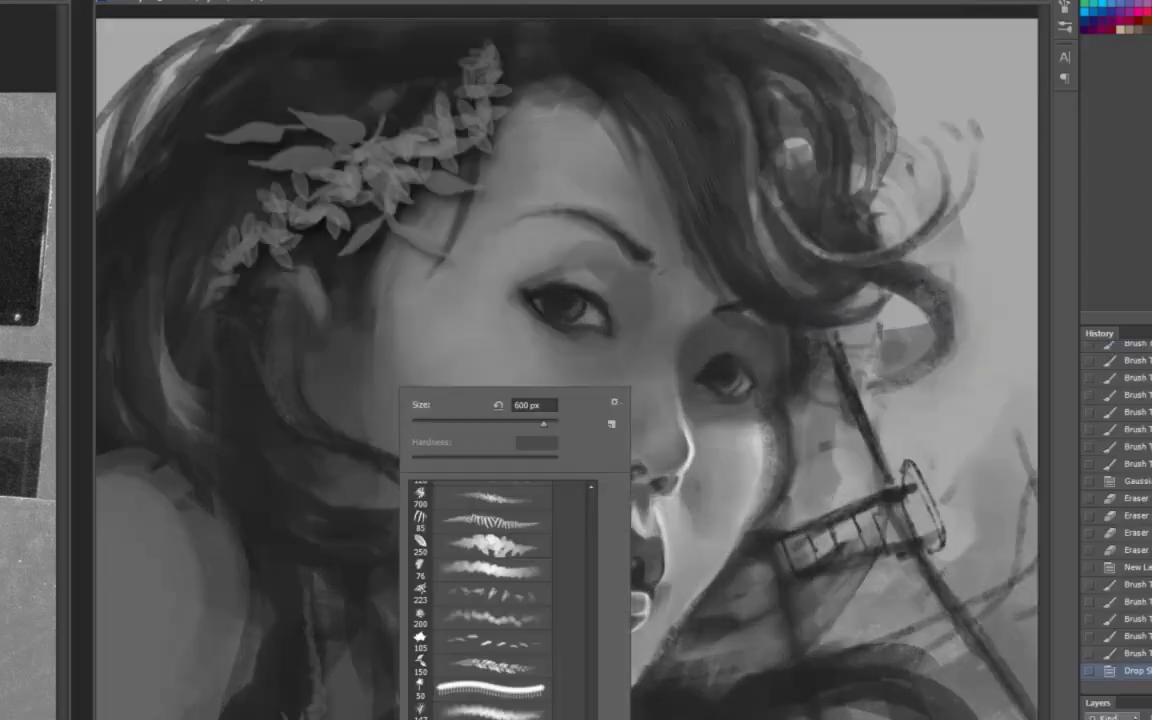
pyautogui.press('Return')
pyautogui.hscroll(-2, 576, 400)
pyautogui.hotkey('ctrl', 'z')
pyautogui.hotkey('ctrl', 'shift', 'alt', 'n')
pyautogui.rightClick(321, 231)
pyautogui.scroll(-1, 430, 450)
pyautogui.press('Return')
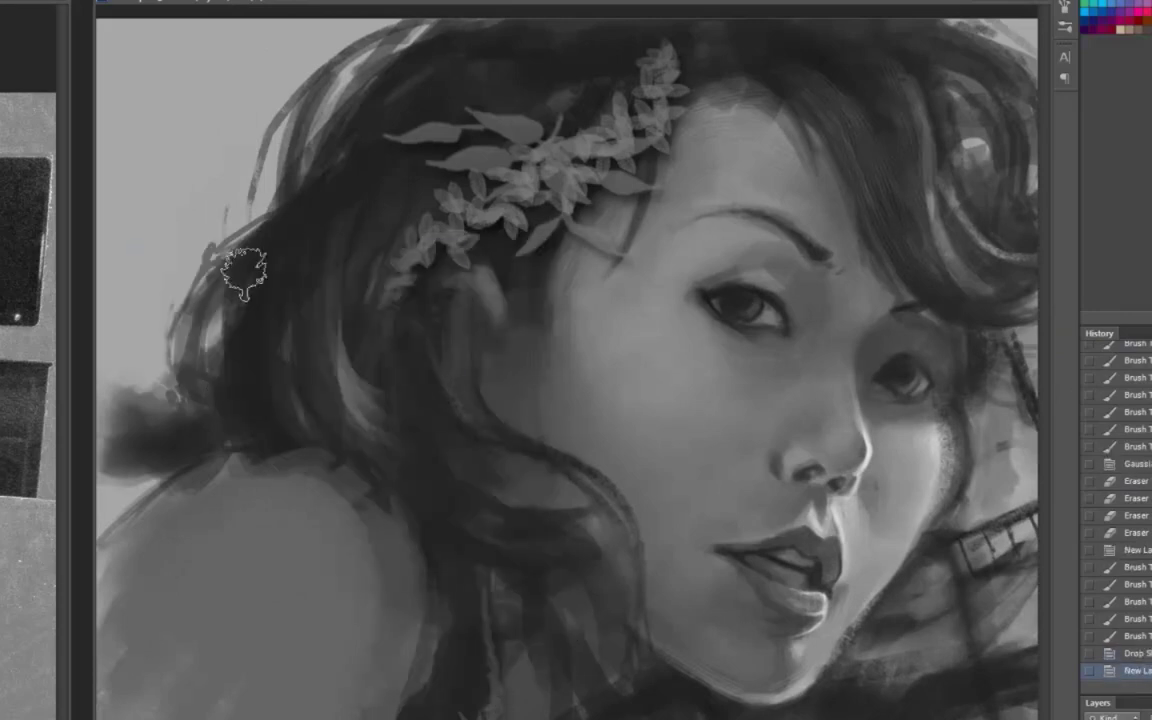
pyautogui.click(206, 560)
pyautogui.scroll(-1, 206, 560)
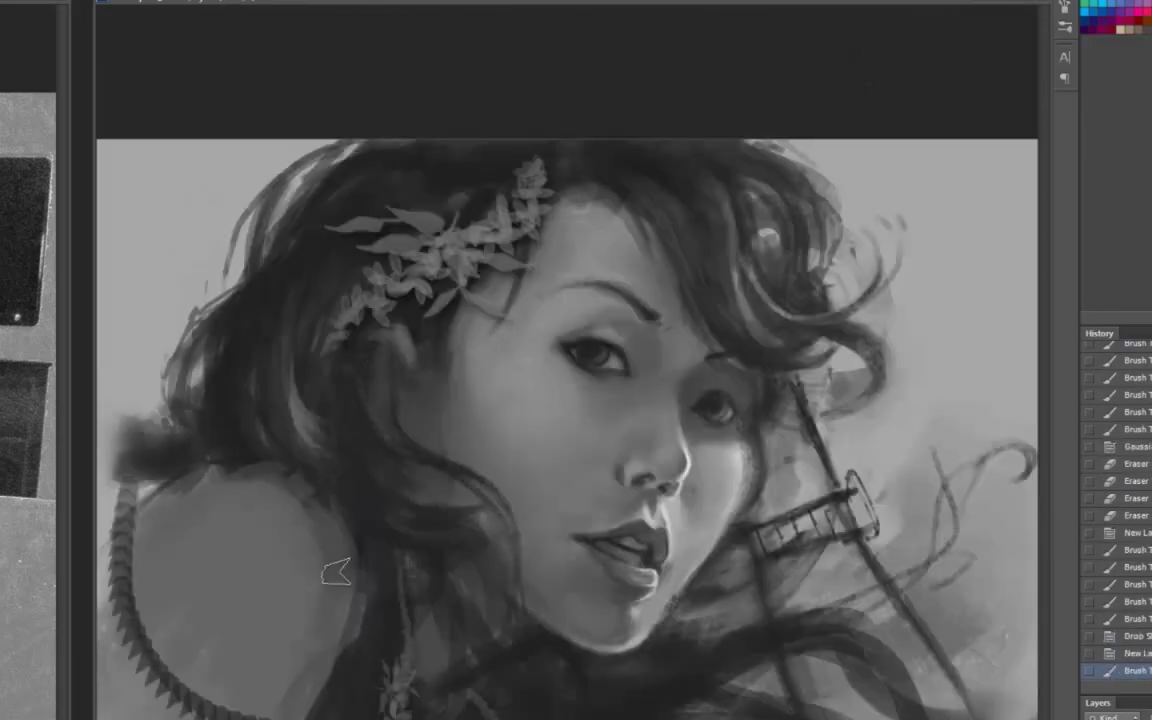
# Draw a zipper-like ribbed trim curving below the chin with a patterned brush
pyautogui.scroll(1, 452, 703)
pyautogui.scroll(-1, 452, 703)
pyautogui.rightClick(570, 604)
pyautogui.press('Return')
# Try stamping a large toothed circular ornament over the near-side hair and the shoulder
pyautogui.scroll(1, 424, 180)
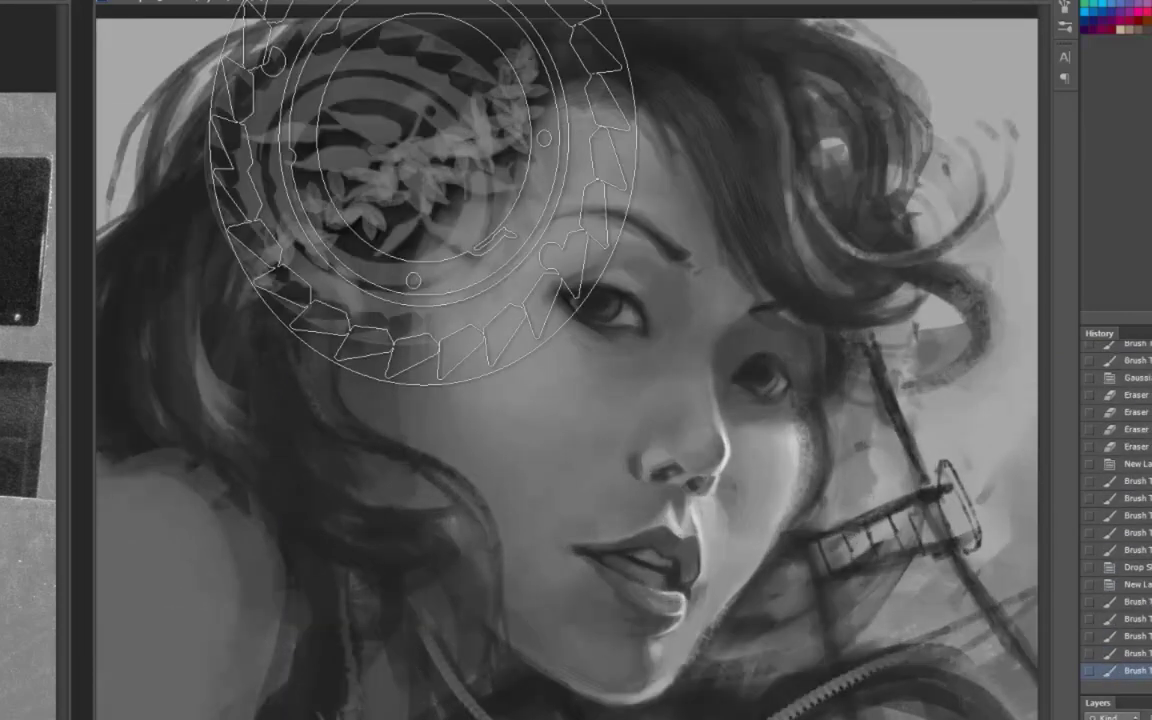
pyautogui.scroll(-1, 325, 330)
pyautogui.hotkey('ctrl', 'z')
pyautogui.click(244, 489)
pyautogui.scroll(1, 578, 630)
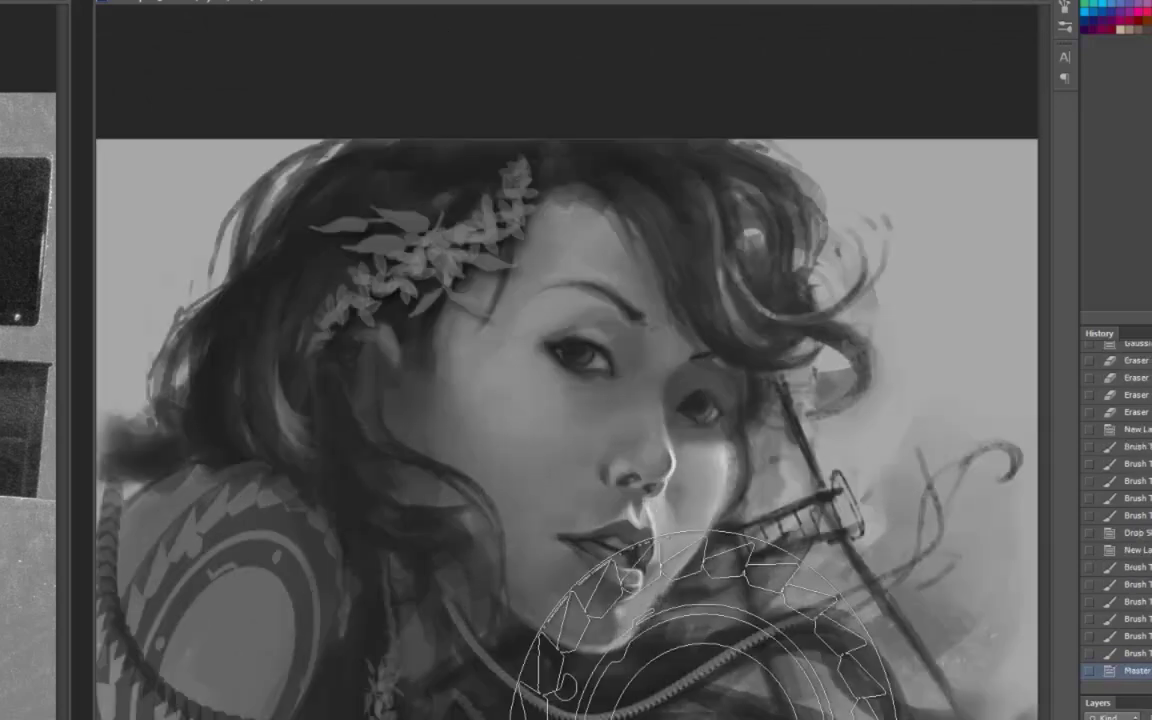
pyautogui.hotkey('ctrl', 'z')
# Scatter dark speckles along the near hair outline, above the far curls and low in the far background
pyautogui.rightClick(312, 580)
pyautogui.click(400, 690)
pyautogui.rightClick(244, 591)
pyautogui.press('Escape')
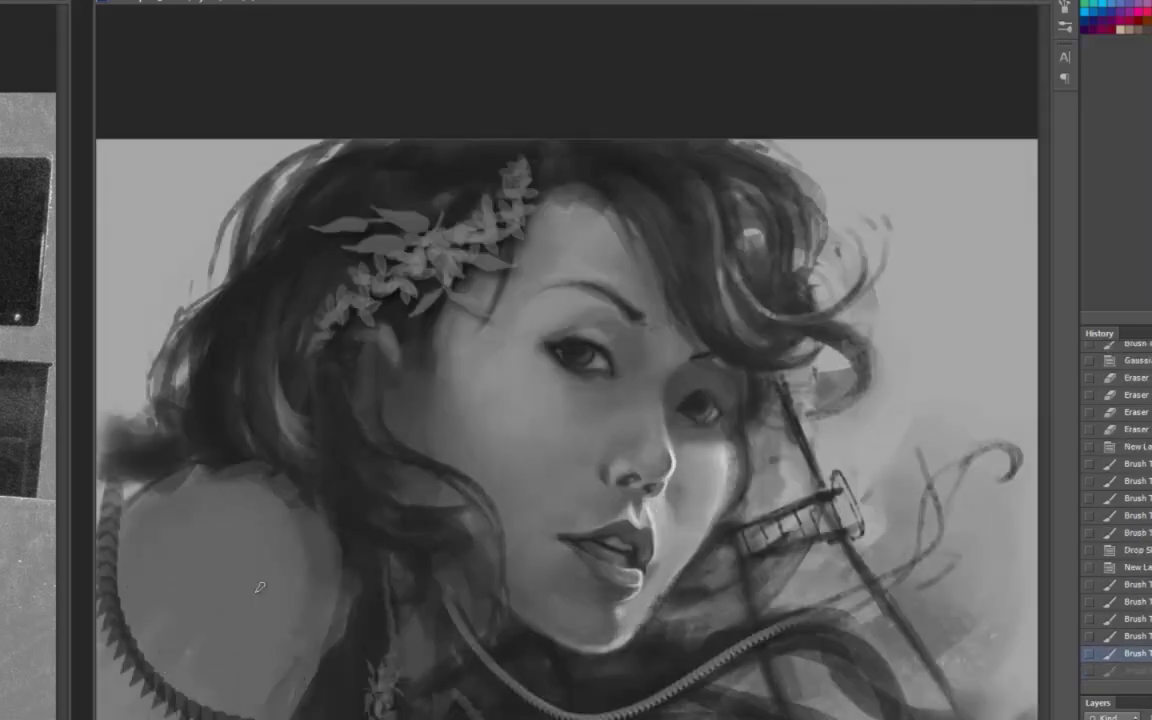
pyautogui.rightClick(214, 588)
pyautogui.click(183, 268)
pyautogui.rightClick(550, 518)
pyautogui.press('Escape')
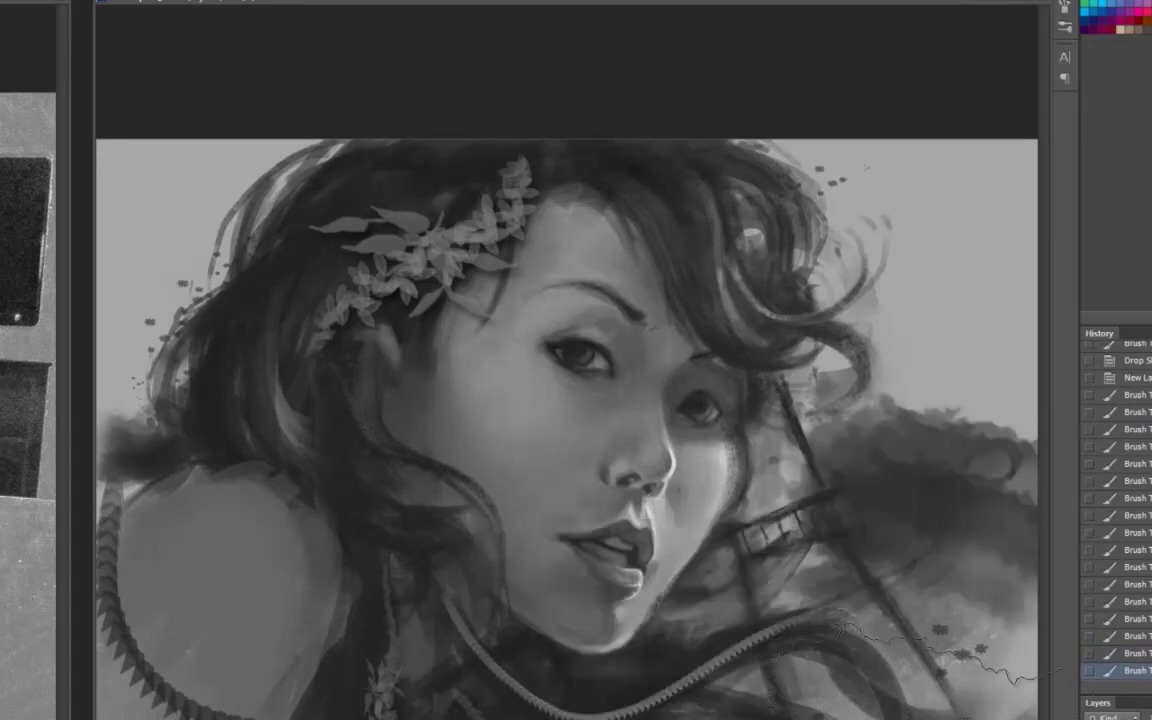
pyautogui.click(950, 640)
# Fill the far background behind the curls and the diagonal line with angular shard-like texture
pyautogui.rightClick(655, 550)
pyautogui.scroll(-3, 680, 620)
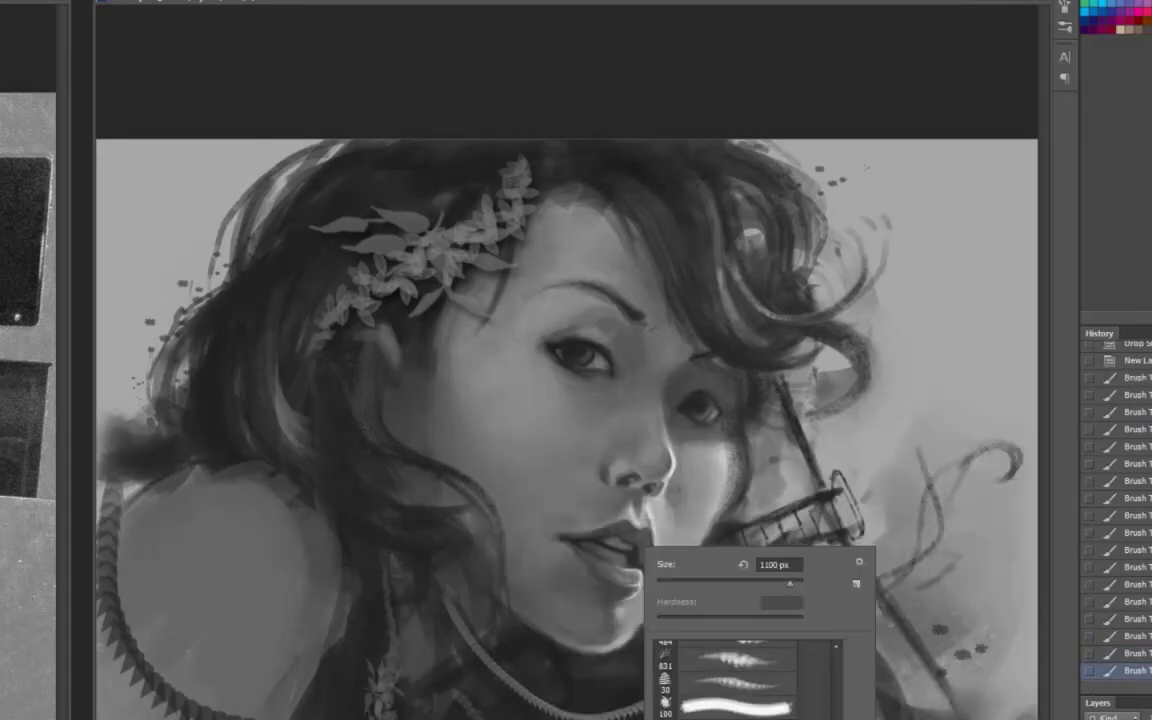
pyautogui.press('Escape')
pyautogui.moveTo(910, 672); pyautogui.dragTo(900, 260)
pyautogui.moveTo(880, 340); pyautogui.dragTo(930, 480)
# Choose a line-textured brush and add fine curved striations to the near shoulder
pyautogui.rightClick(478, 598)
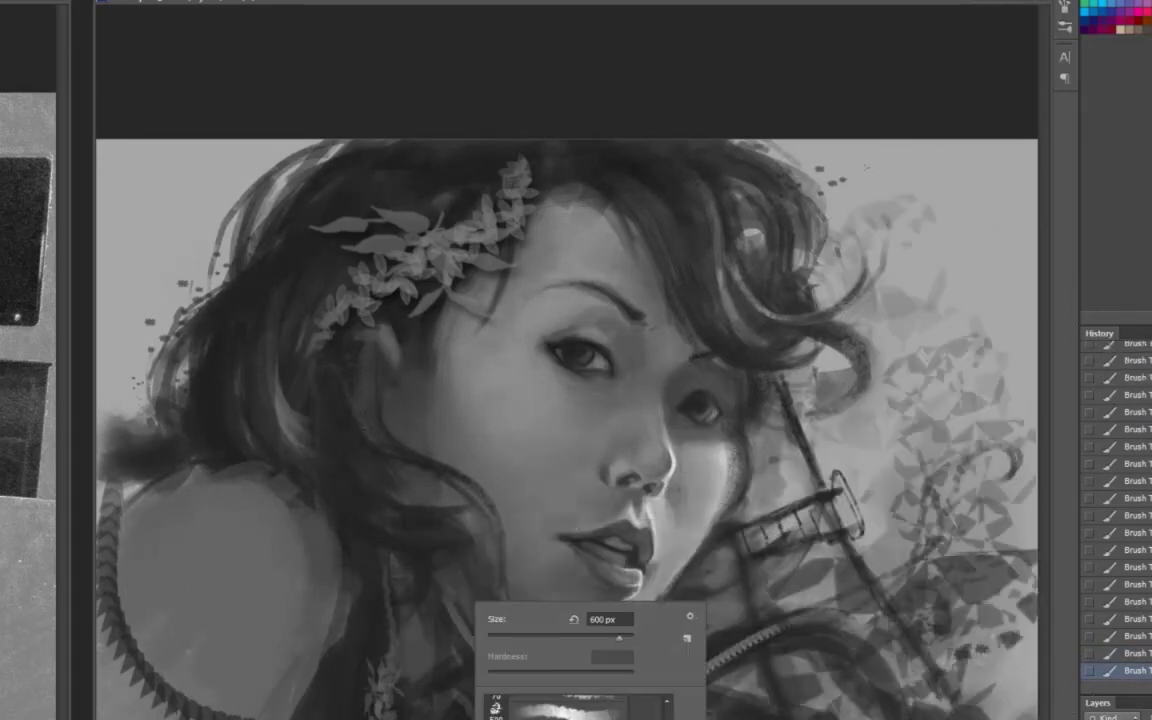
pyautogui.press('Escape')
pyautogui.rightClick(478, 598)
pyautogui.press('Escape')
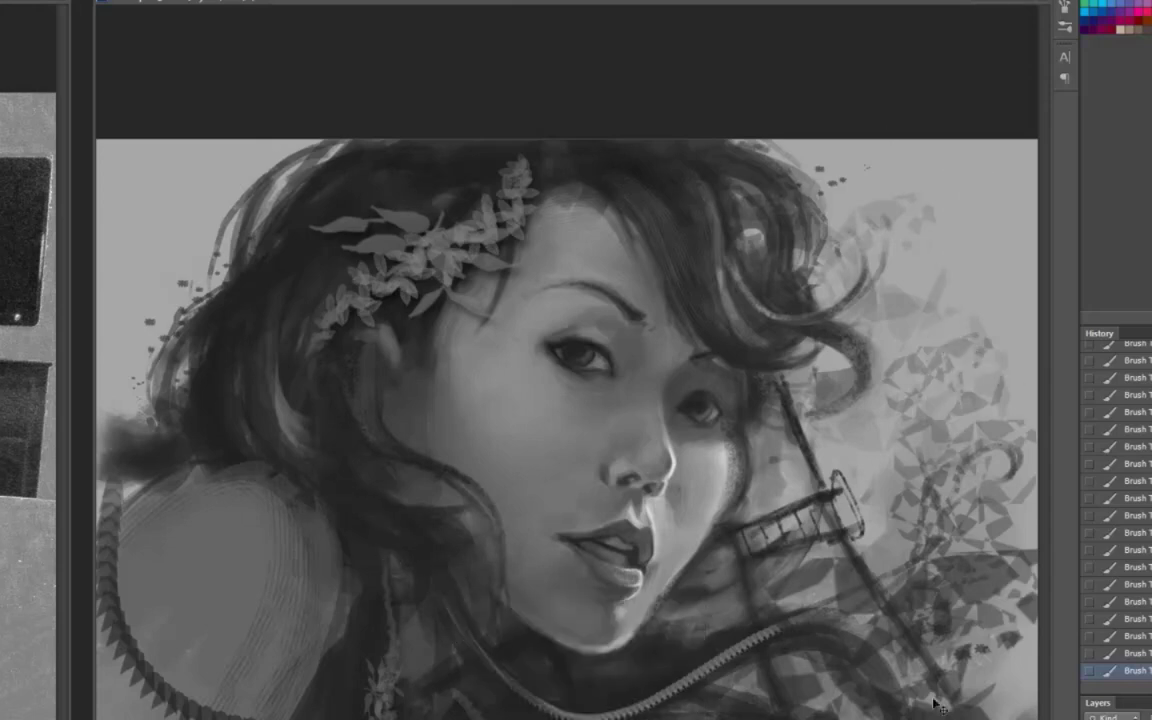
# On a new layer, paint broad ribbon-like strands over the crown, the near-side hair and the locks flowing under the chin
pyautogui.moveTo(220, 190); pyautogui.dragTo(363, 149)
pyautogui.moveTo(230, 230)
pyautogui.mouseDown()
pyautogui.moveTo(430, 140)
pyautogui.moveTo(280, 410)
pyautogui.mouseUp()
pyautogui.moveTo(350, 455); pyautogui.dragTo(440, 600)
pyautogui.moveTo(640, 620); pyautogui.dragTo(930, 585)
pyautogui.moveTo(650, 560); pyautogui.dragTo(900, 535)
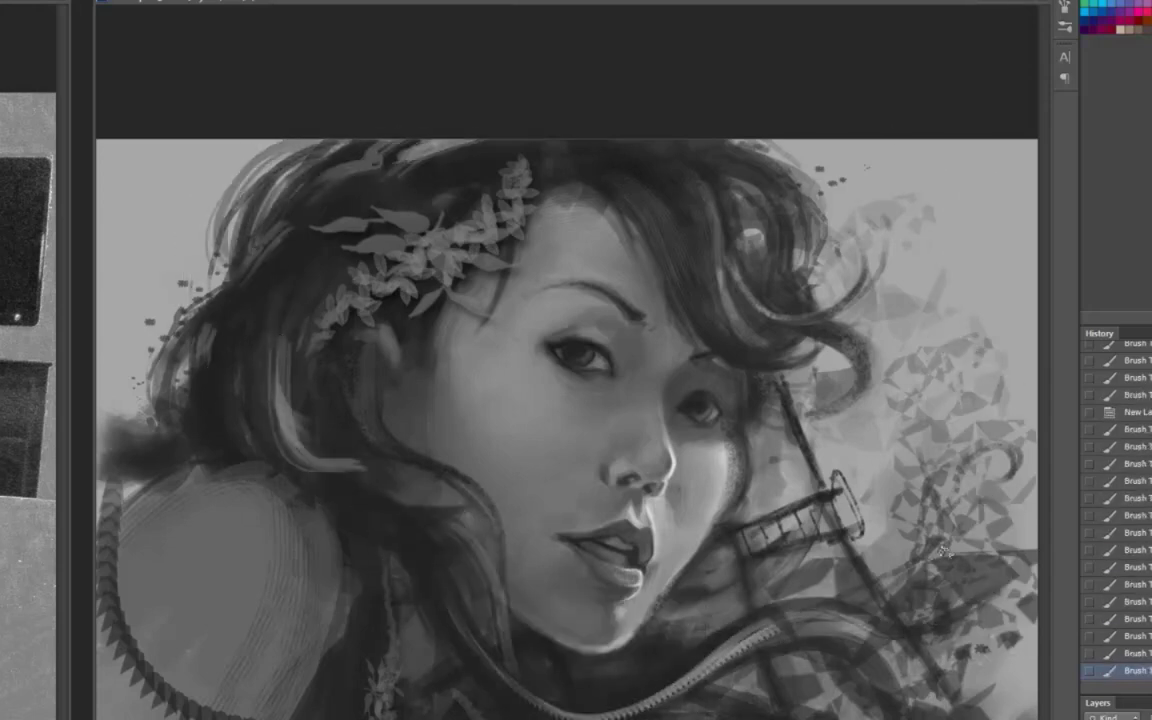
pyautogui.moveTo(910, 465); pyautogui.dragTo(845, 570)
pyautogui.moveTo(610, 640); pyautogui.dragTo(935, 560)
pyautogui.hotkey('ctrl', '+')
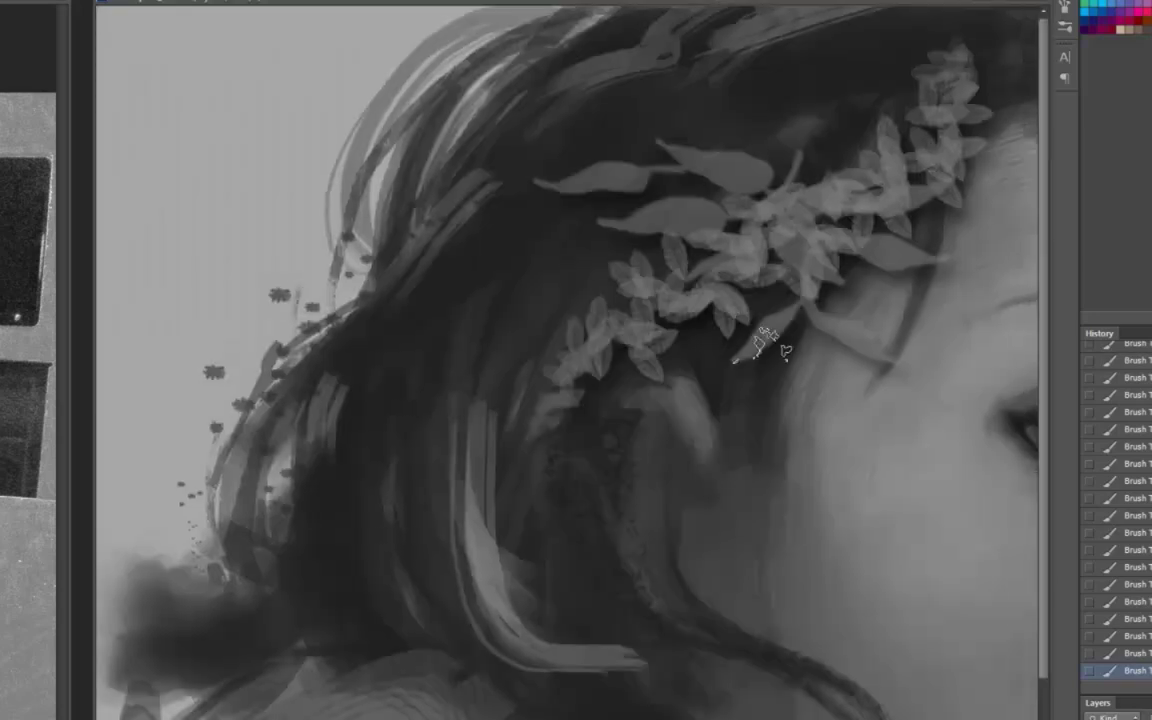
# Outline the larger garland leaves with thin light strokes and sweep a slender curl outward from the far hair
pyautogui.hotkey('ctrl', '-')
pyautogui.press('Escape')
pyautogui.hotkey('ctrl', '+')
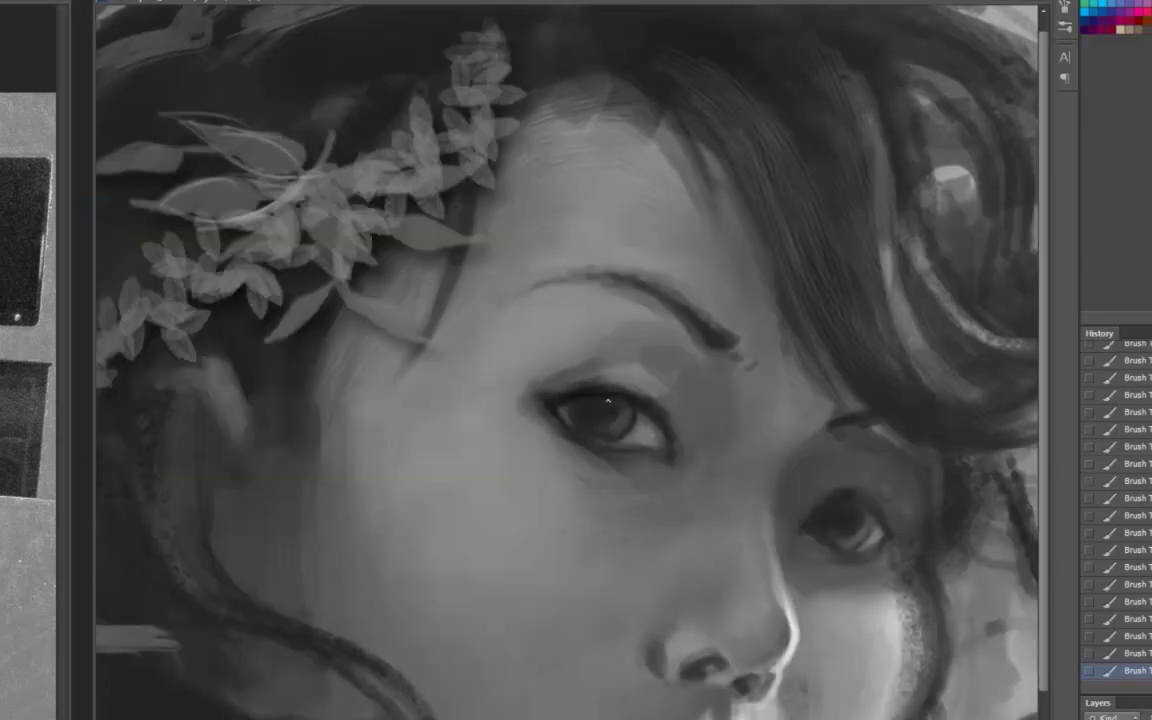
pyautogui.hotkey('ctrl', '-')
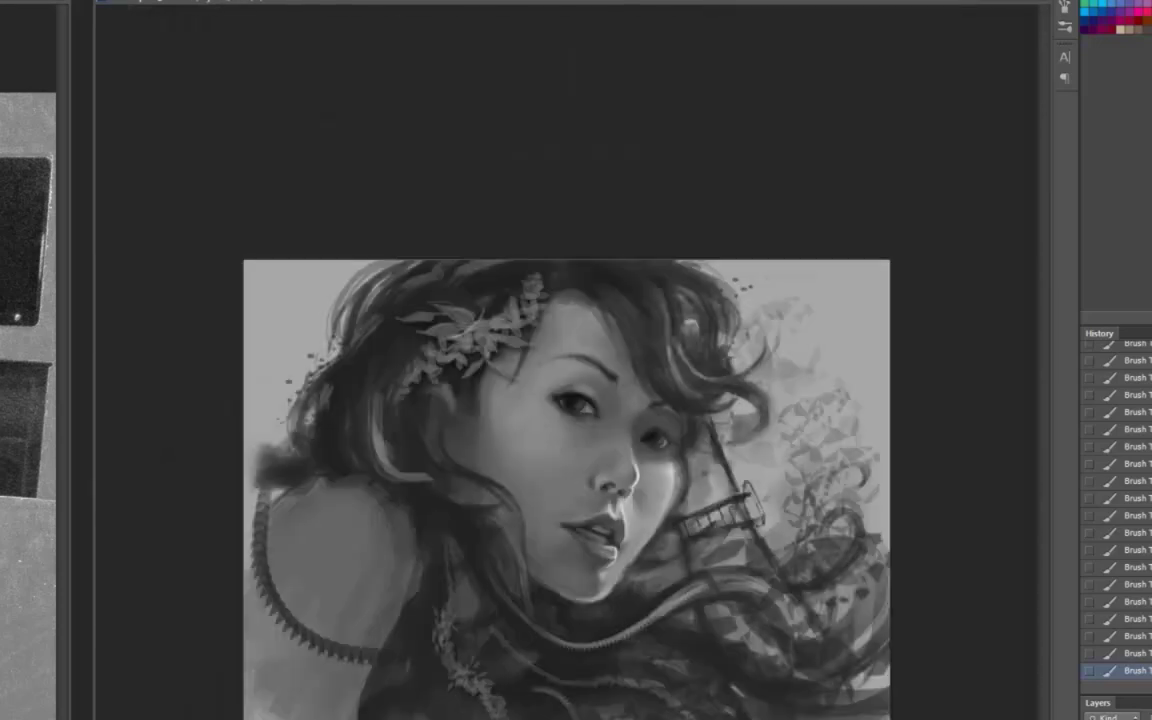
pyautogui.hotkey('ctrl', '+')
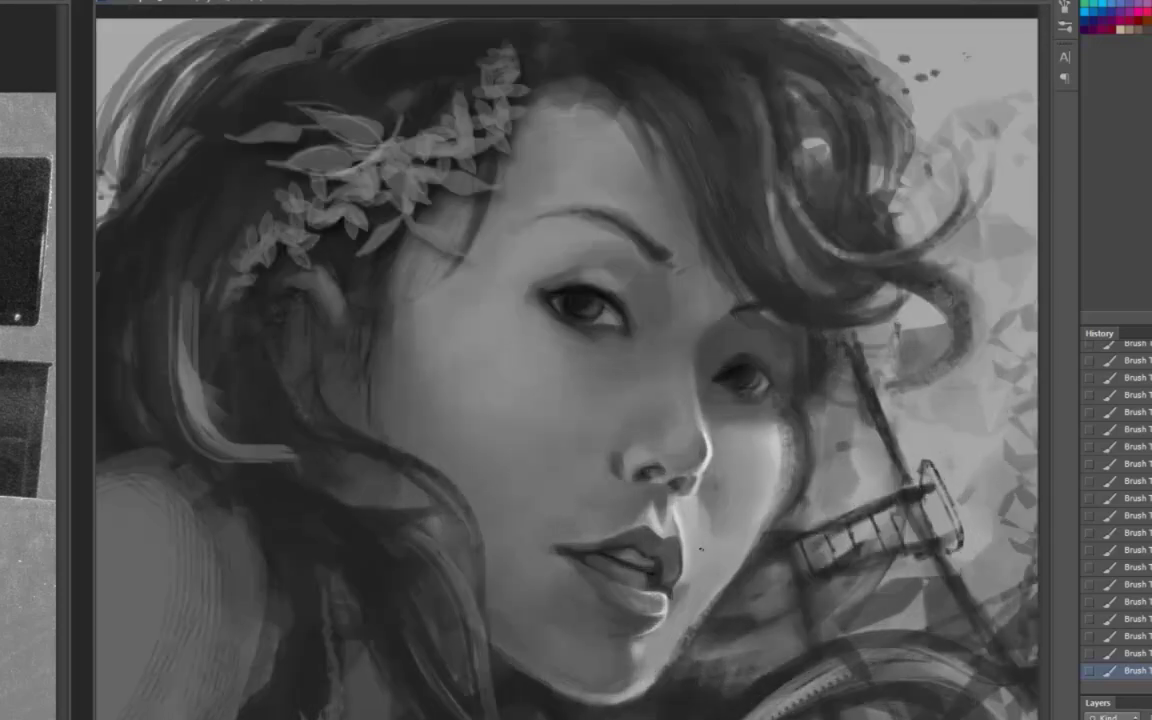
# Paint long pointed petals with light streaks radiating from the garland's centre to form a large flower
pyautogui.hotkey('ctrl', '+')
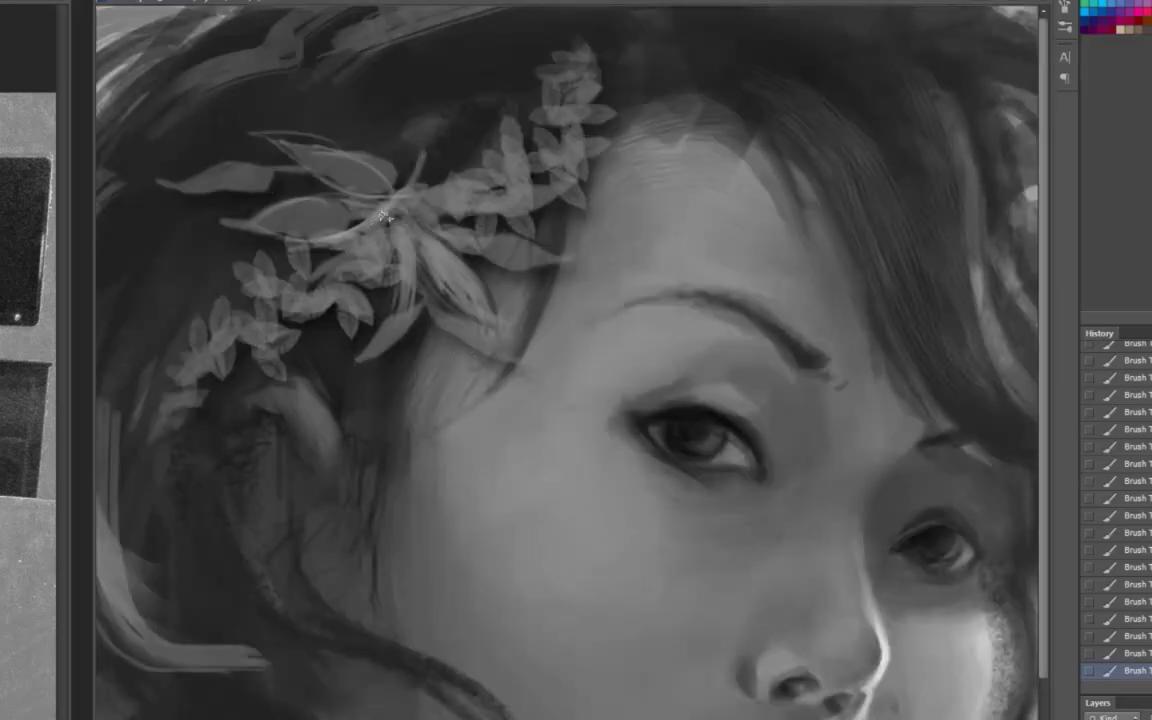
pyautogui.hotkey('ctrl', '-')
pyautogui.hotkey('ctrl', '+')
pyautogui.hscroll(-3, 330, 110)
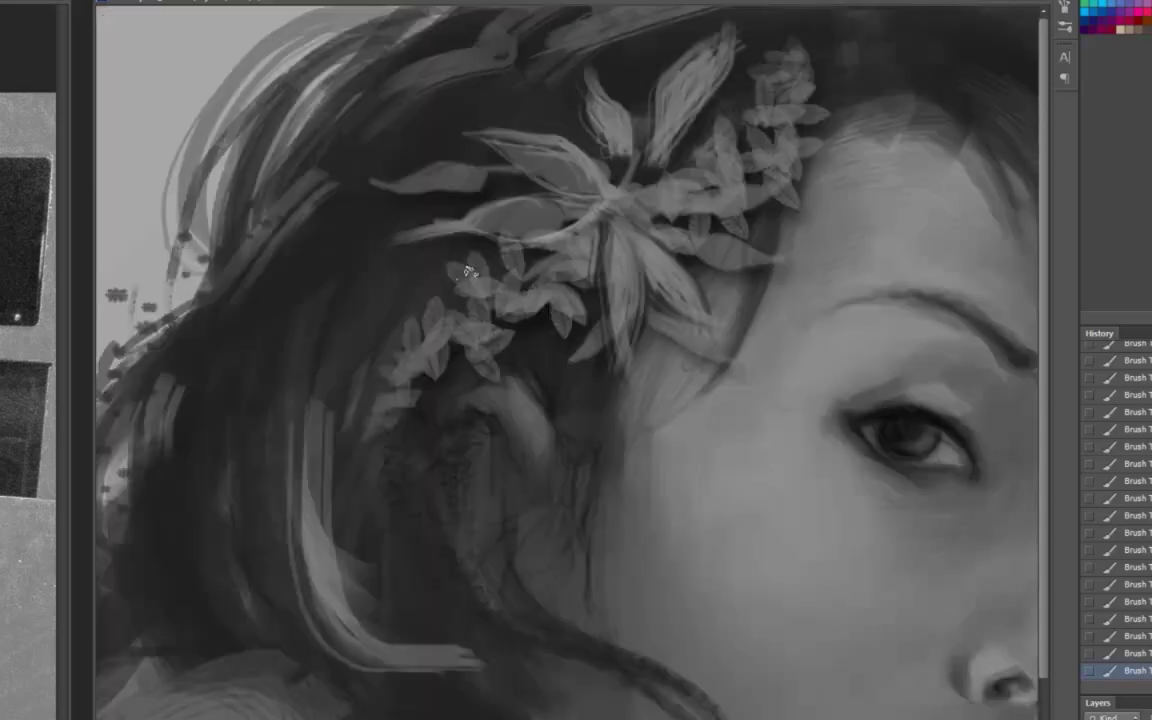
# Paint fine light strands down the near-side hair and blend the hard-edged ribbon lock into the strand flowing toward the chin
pyautogui.moveTo(383, 266); pyautogui.dragTo(295, 590)
pyautogui.moveTo(290, 300); pyautogui.dragTo(352, 393)
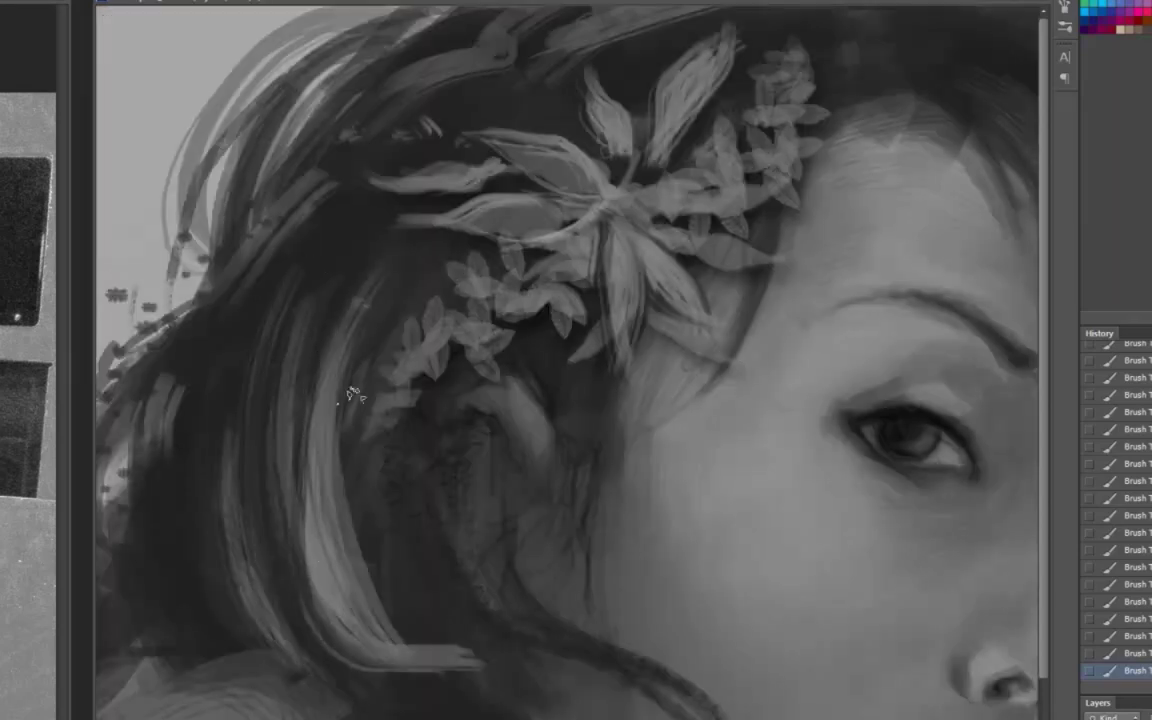
pyautogui.moveTo(335, 250); pyautogui.dragTo(440, 590)
pyautogui.moveTo(540, 640); pyautogui.dragTo(348, 600)
pyautogui.hotkey('ctrl', '-')
pyautogui.scroll(-3, 231, 442)
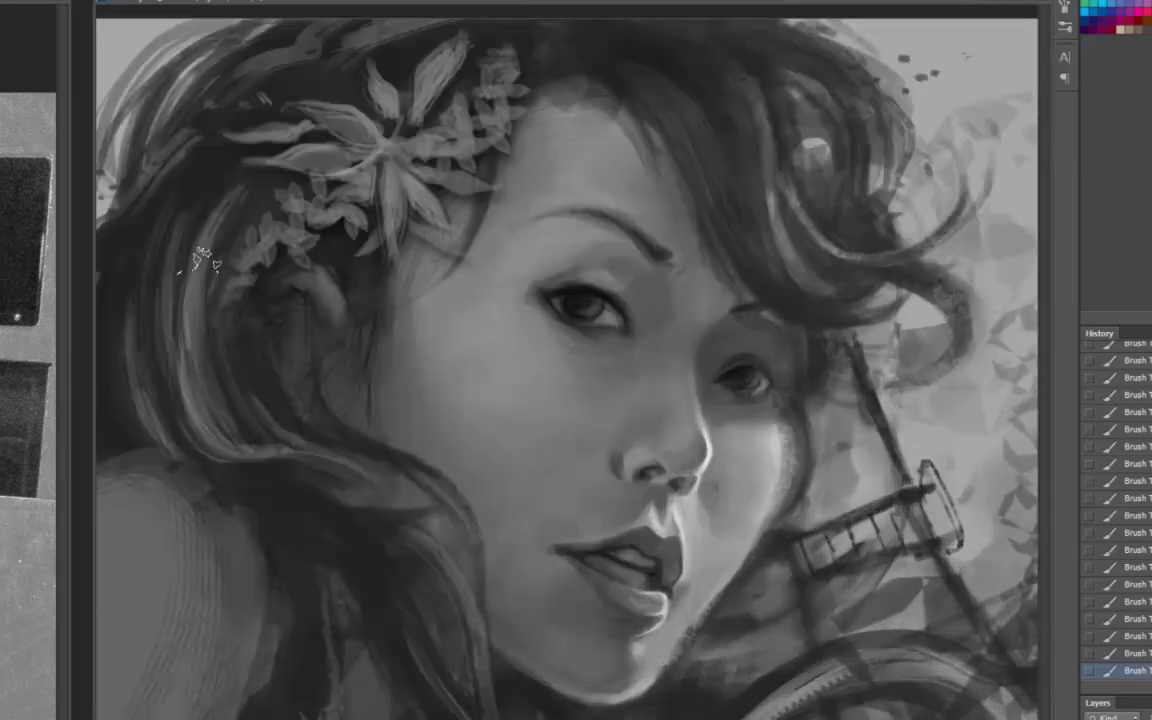
# Paint a dark curling lock and loose strands sweeping from the near hair over the shoulder
pyautogui.hscroll(-3, 235, 465)
pyautogui.hscroll(-1, 237, 465)
pyautogui.moveTo(237, 581); pyautogui.dragTo(115, 440)
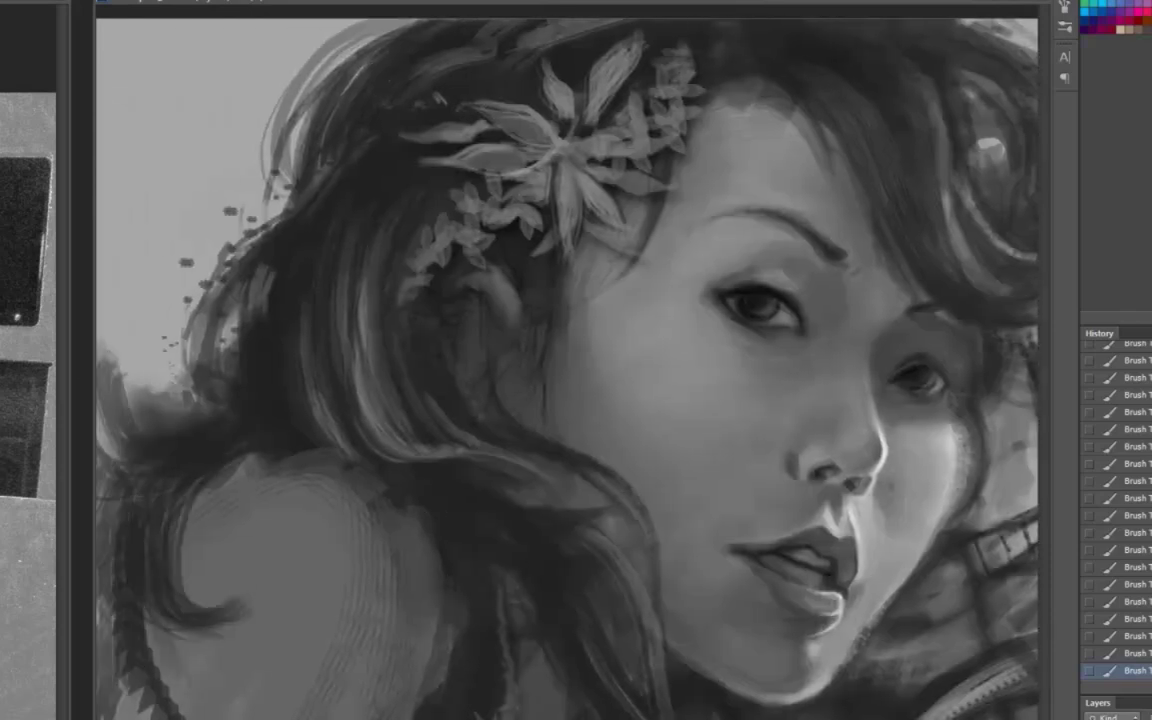
# Add striated strands to the lower far curl and roughen the tower's platform and leg with dark strokes
pyautogui.hscroll(5, 566, 368)
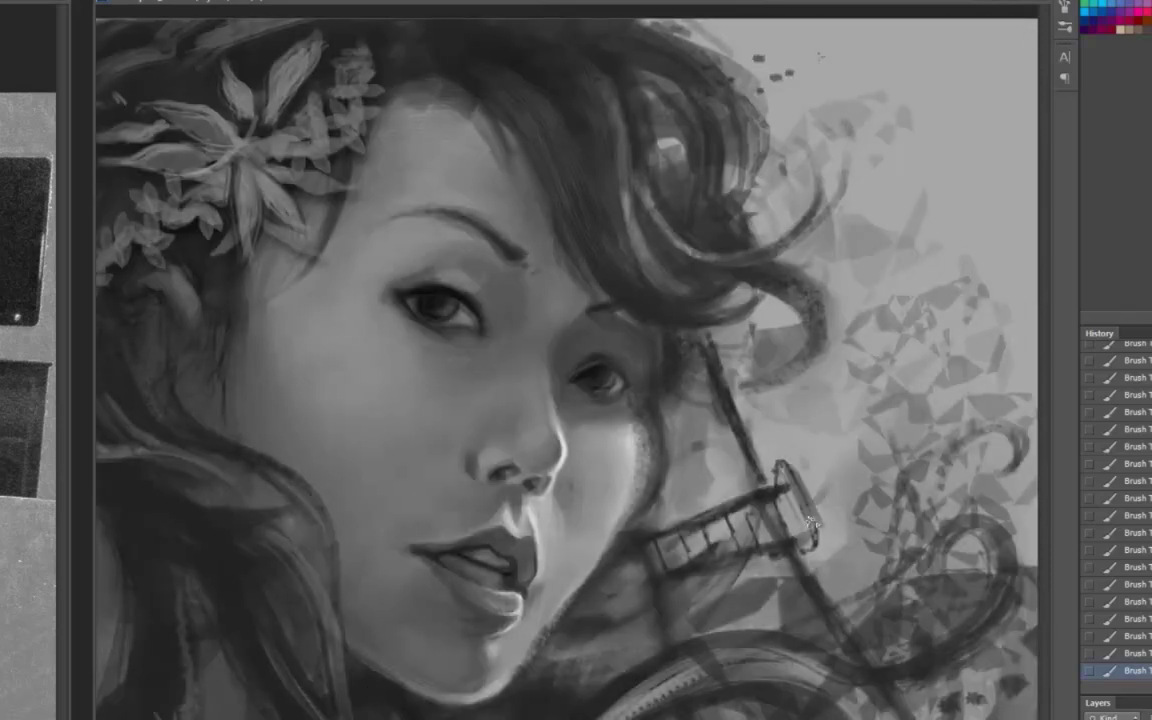
pyautogui.hscroll(1, 776, 375)
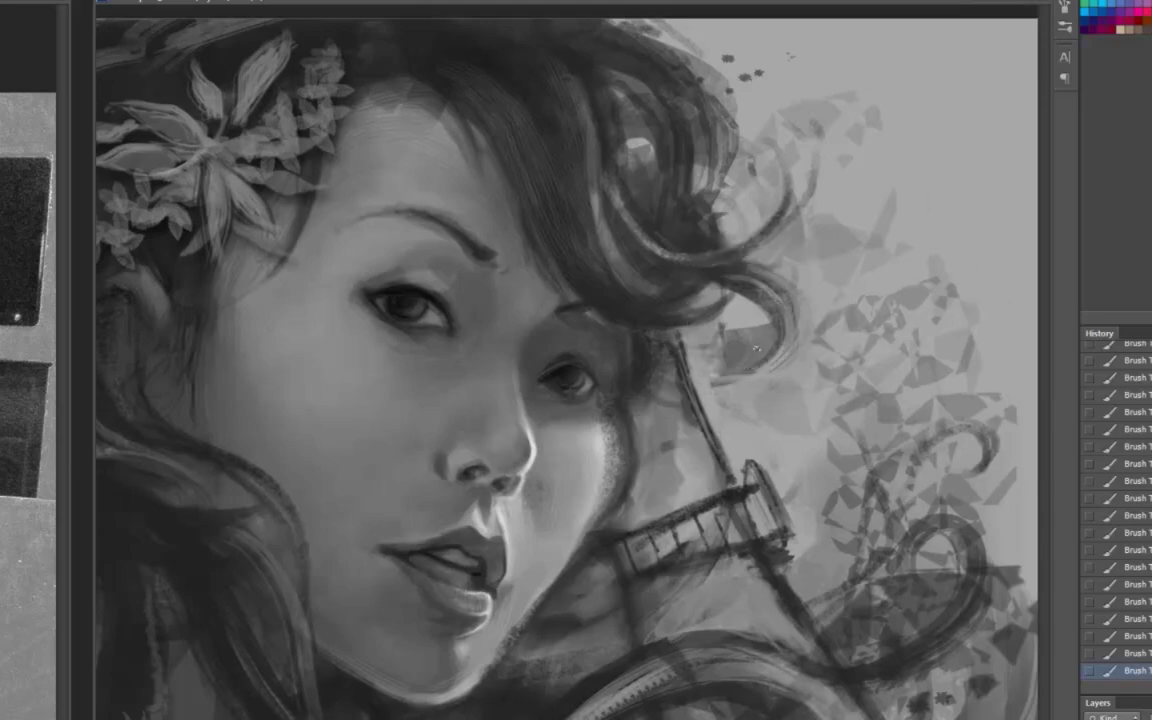
pyautogui.scroll(-3, 664, 57)
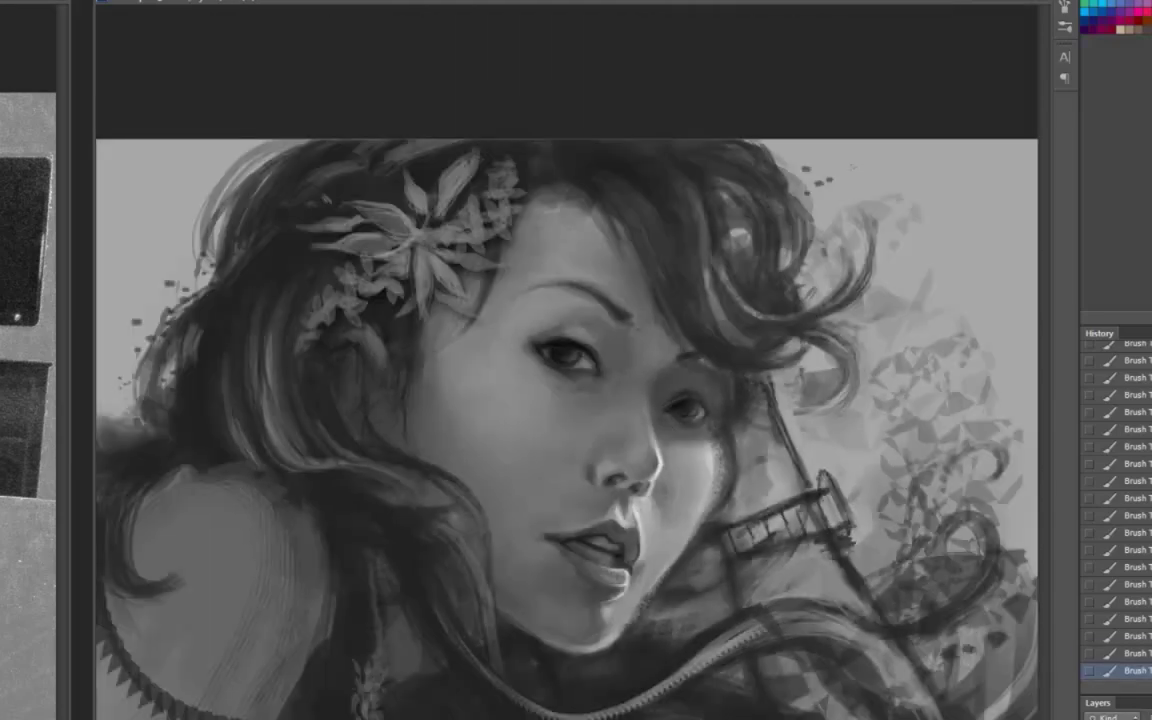
# Define the far curls and fringe with flowing dark strokes and thin light strands
pyautogui.scroll(3, 597, 567)
pyautogui.scroll(-2, 600, 420)
pyautogui.scroll(5, 600, 420)
pyautogui.scroll(-3, 600, 420)
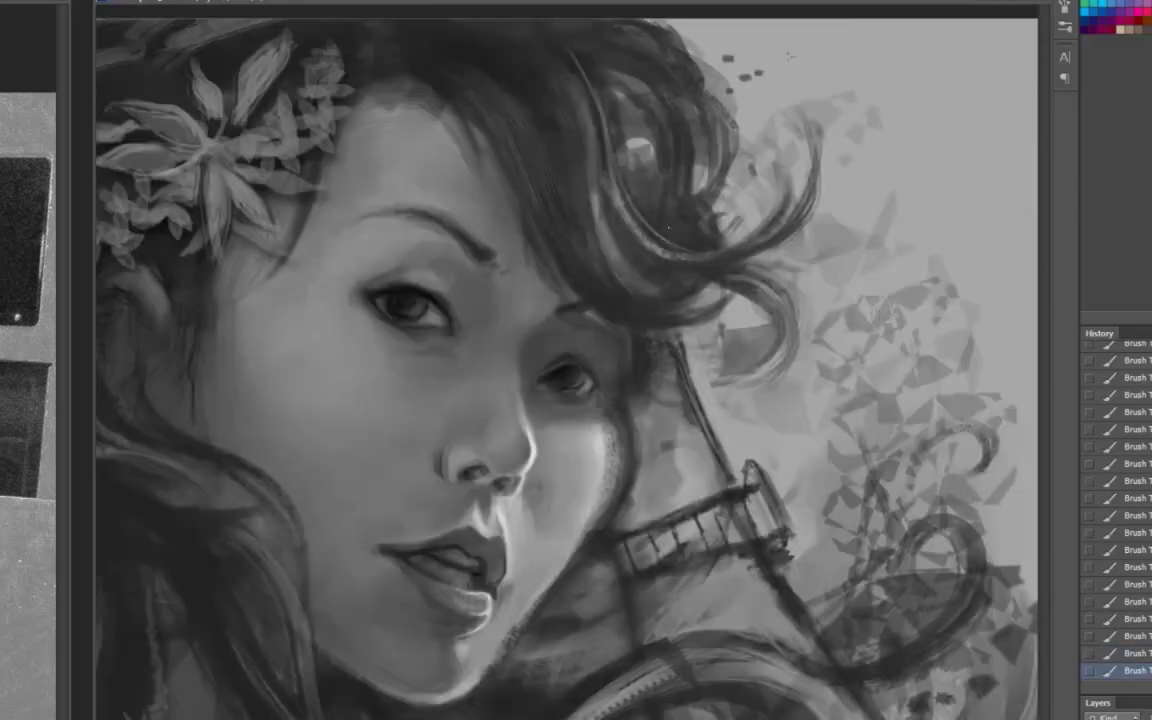
pyautogui.scroll(-1, 565, 42)
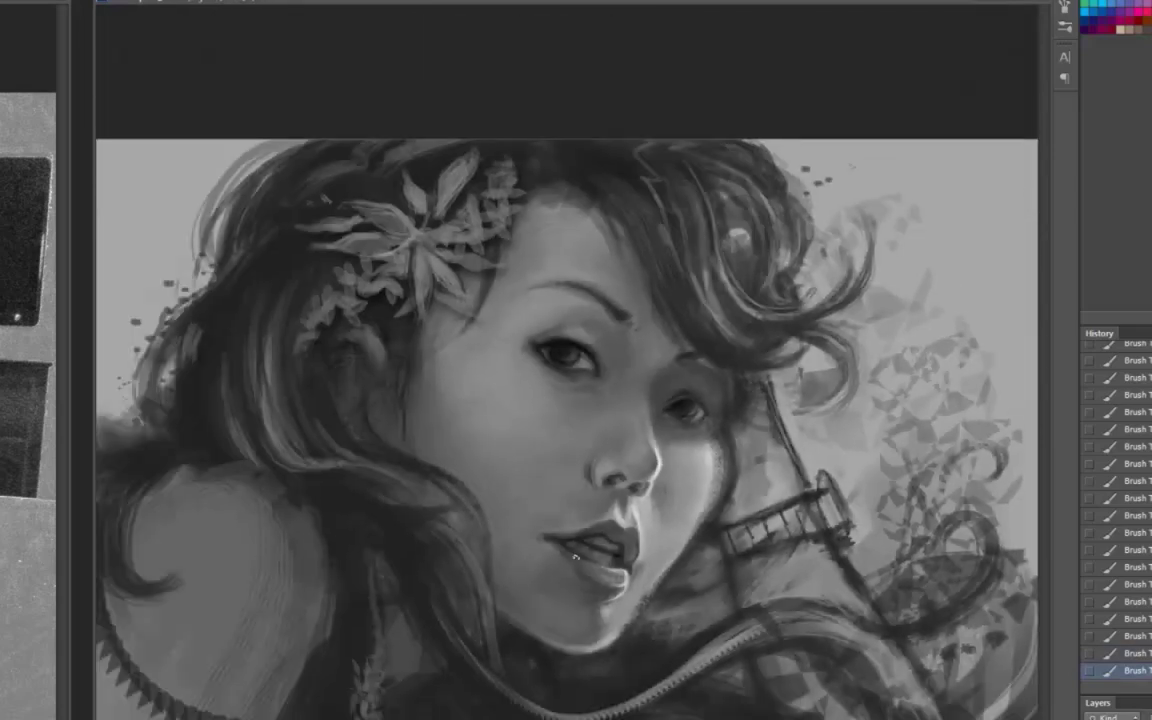
pyautogui.scroll(3, 575, 556)
pyautogui.scroll(-3, 575, 556)
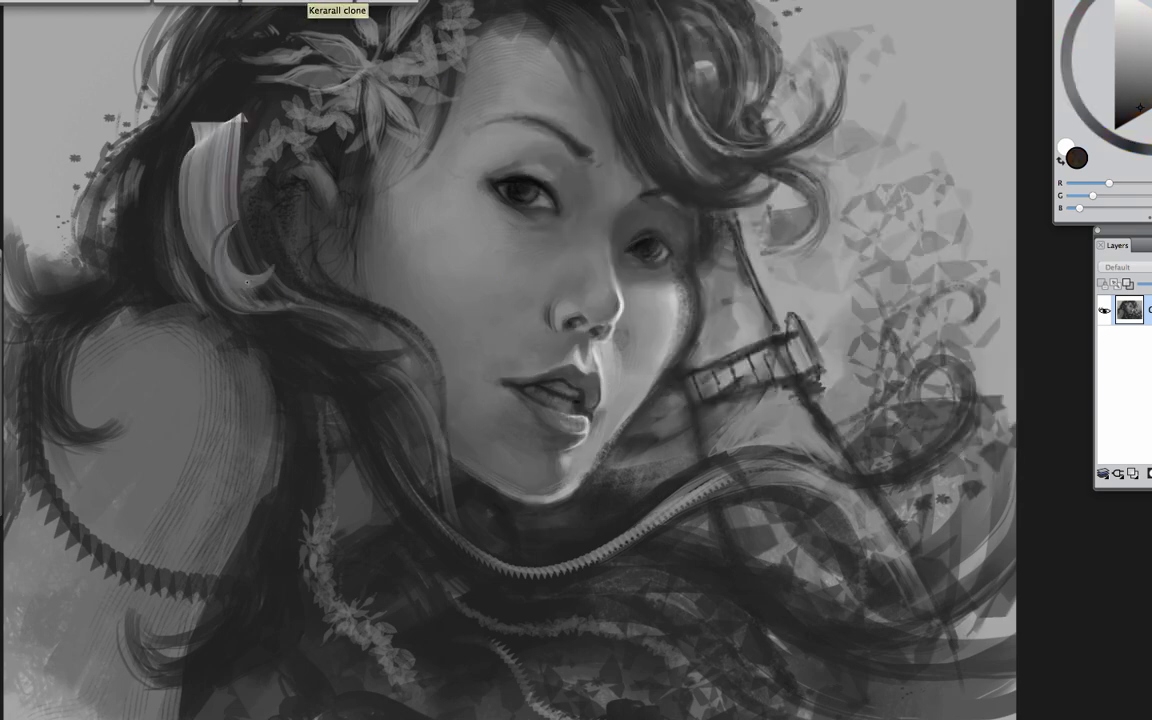
# In Corel Painter, blend the near-side hair locks and soften the shoulder curl and jagged trim with streaky strokes
pyautogui.hotkey('ctrl', '0')
pyautogui.scroll(-3, 467, 429)
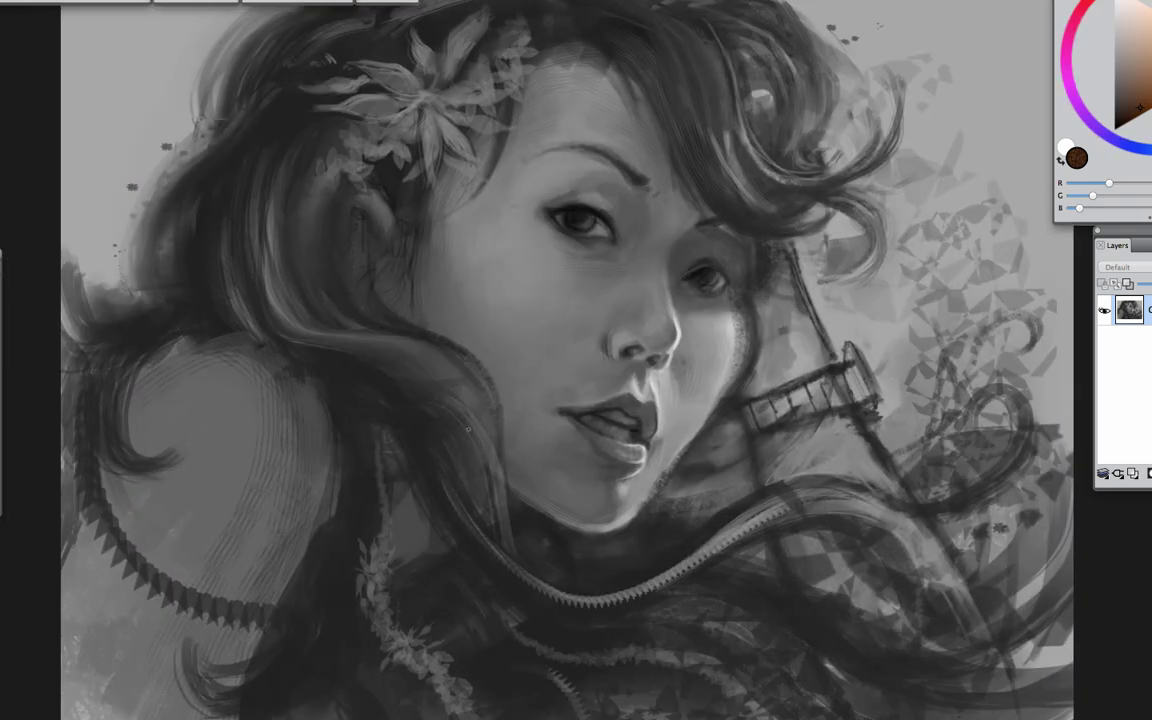
pyautogui.moveTo(98, 436); pyautogui.dragTo(250, 612)
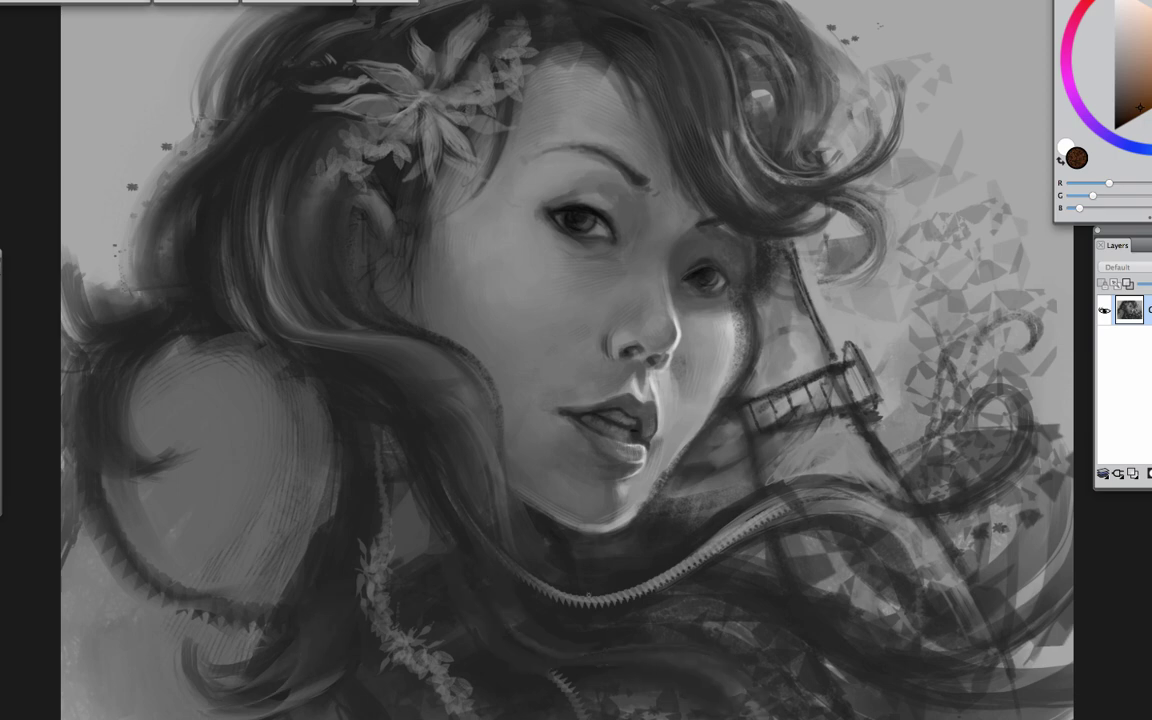
# Sample a muted warm tone and brush swirling strokes over the upper shards in the far background
pyautogui.keyDown('alt'); pyautogui.click(760, 420); pyautogui.keyUp('alt')
pyautogui.moveTo(1040, 150); pyautogui.dragTo(1000, 220)
pyautogui.moveTo(1000, 120); pyautogui.dragTo(960, 290)
pyautogui.moveTo(980, 140); pyautogui.dragTo(1010, 300)
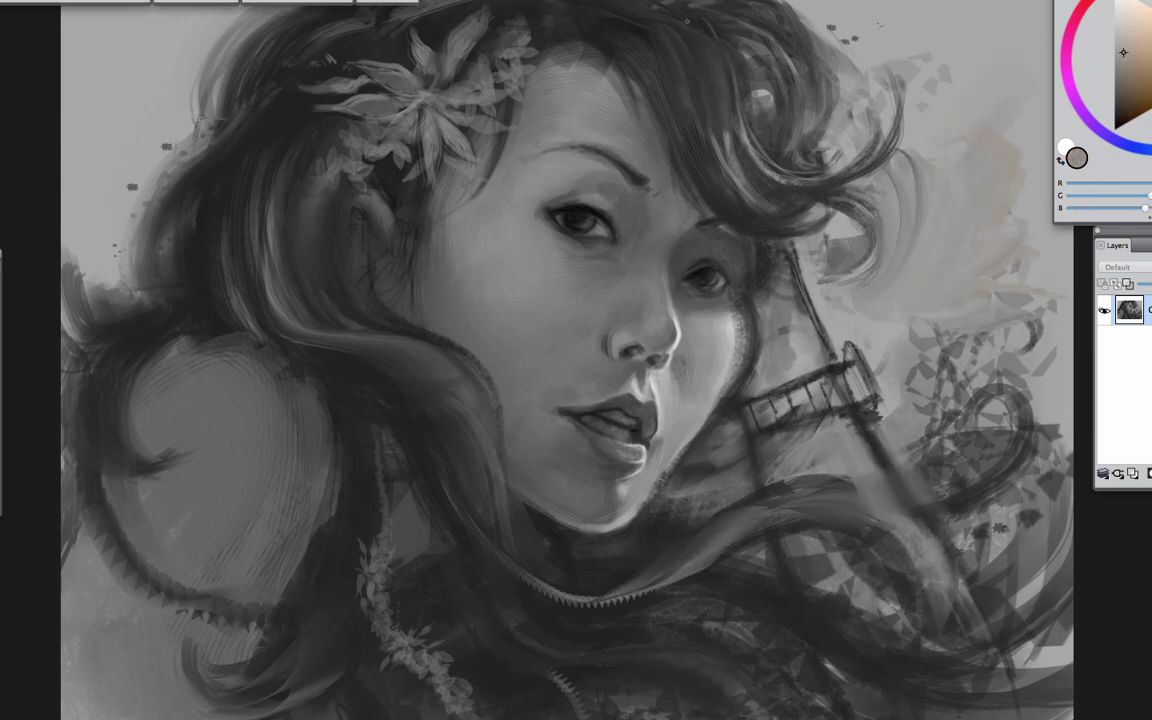
# Fill a new layer with the gradient at 100% opacity and set its blending to Overlay
pyautogui.press('super+f')
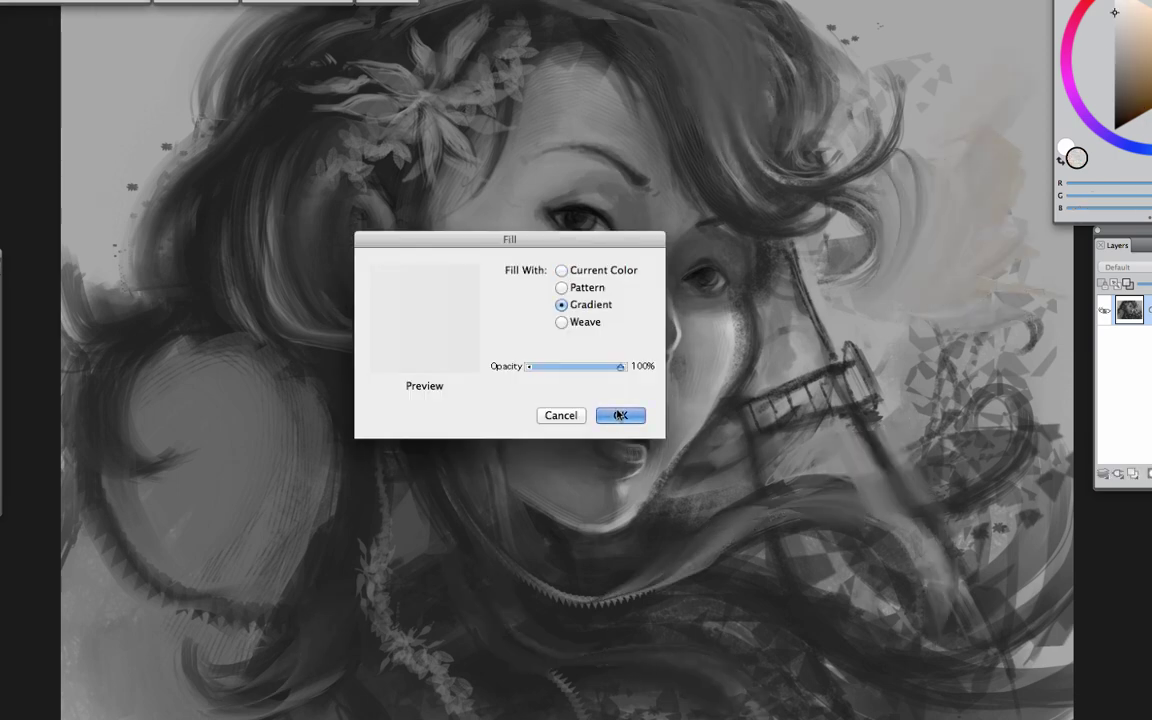
pyautogui.click(620, 415)
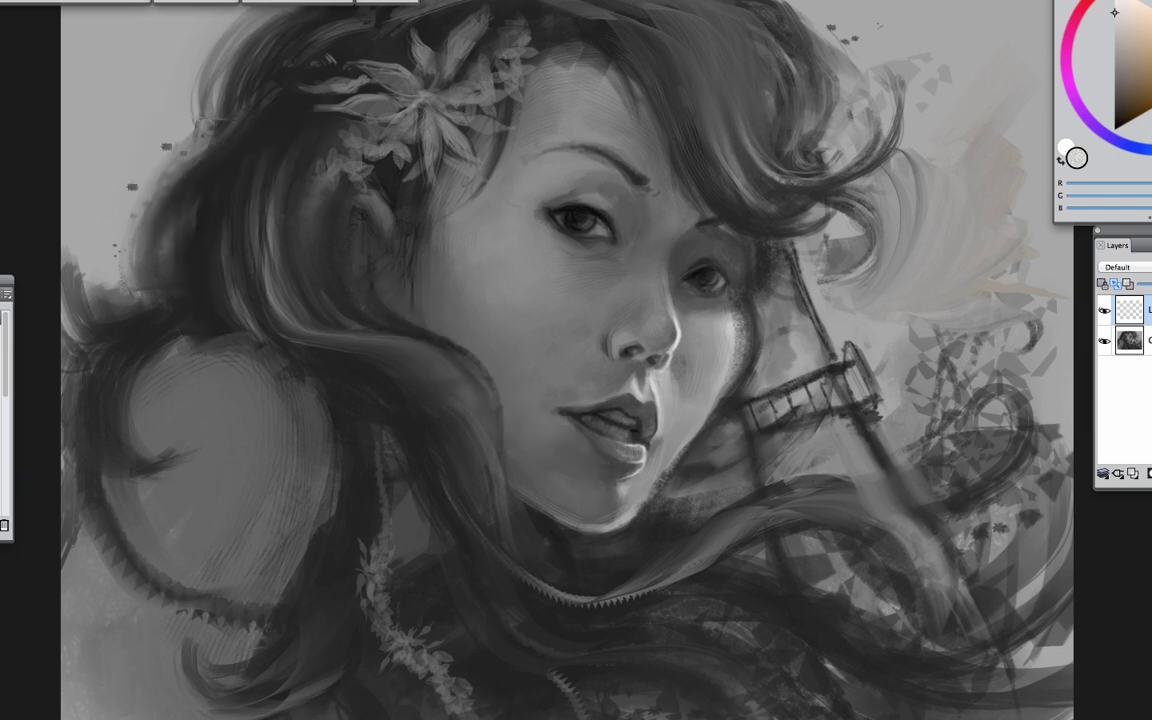
pyautogui.press('super+f')
pyautogui.click(617, 414)
pyautogui.click(1120, 267)
pyautogui.click(1121, 396)
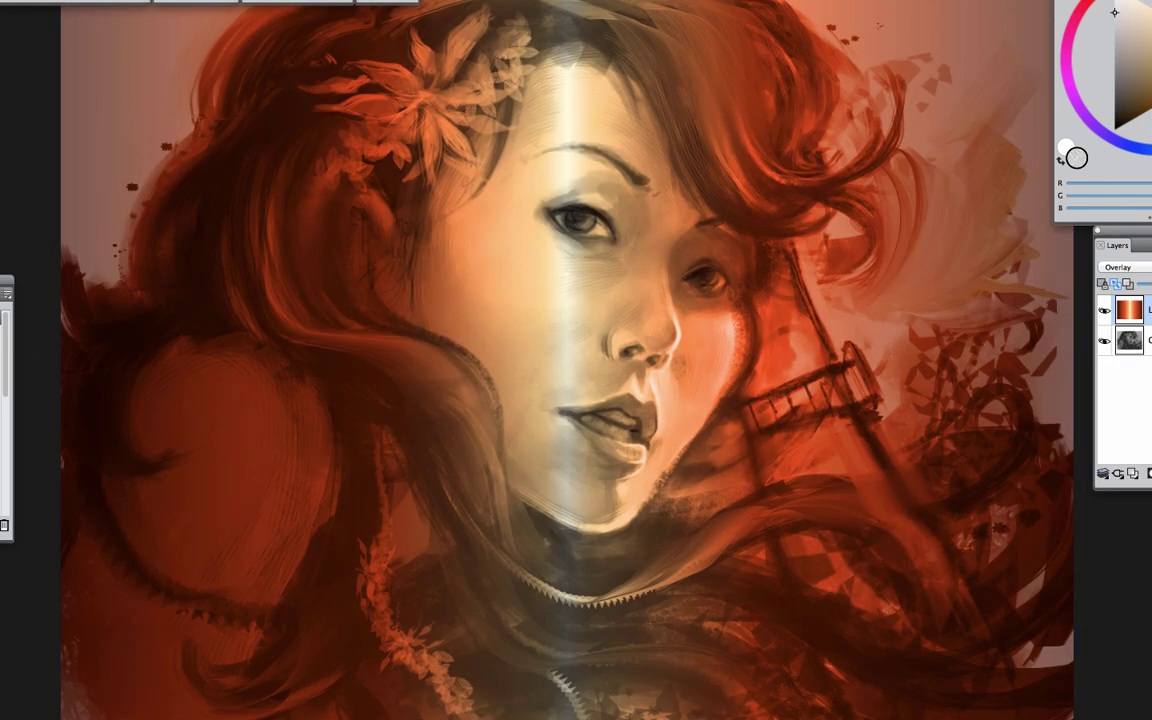
pyautogui.click(340, 2)
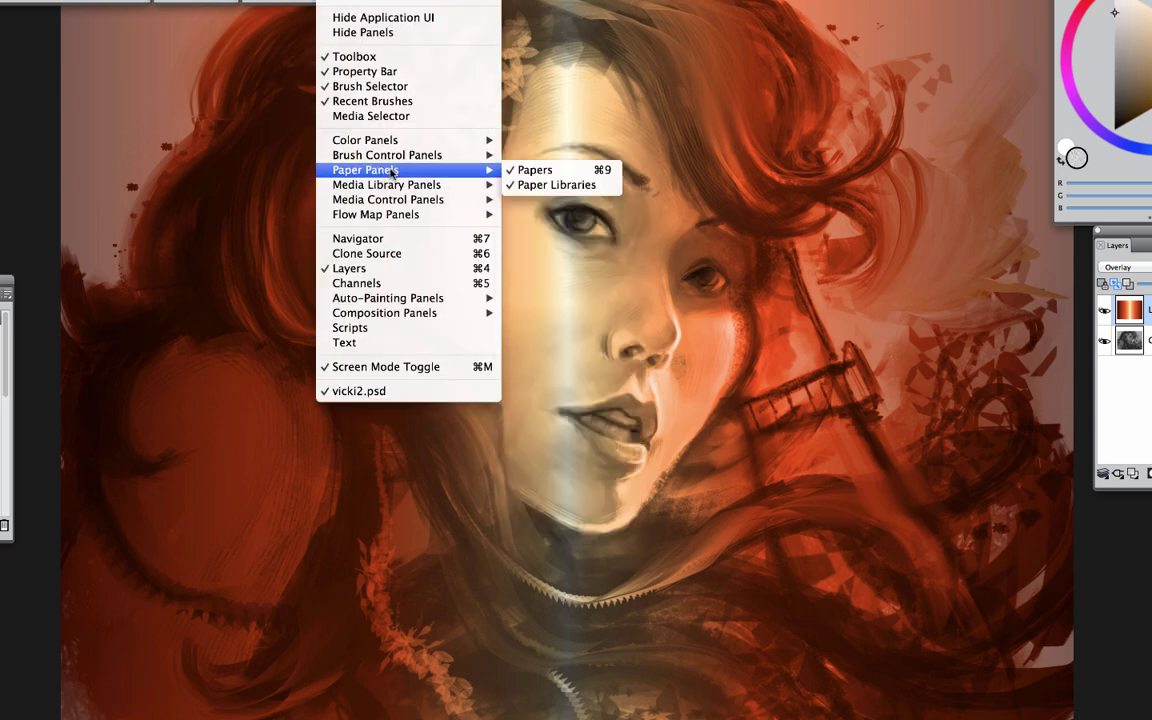
pyautogui.moveTo(383, 216)
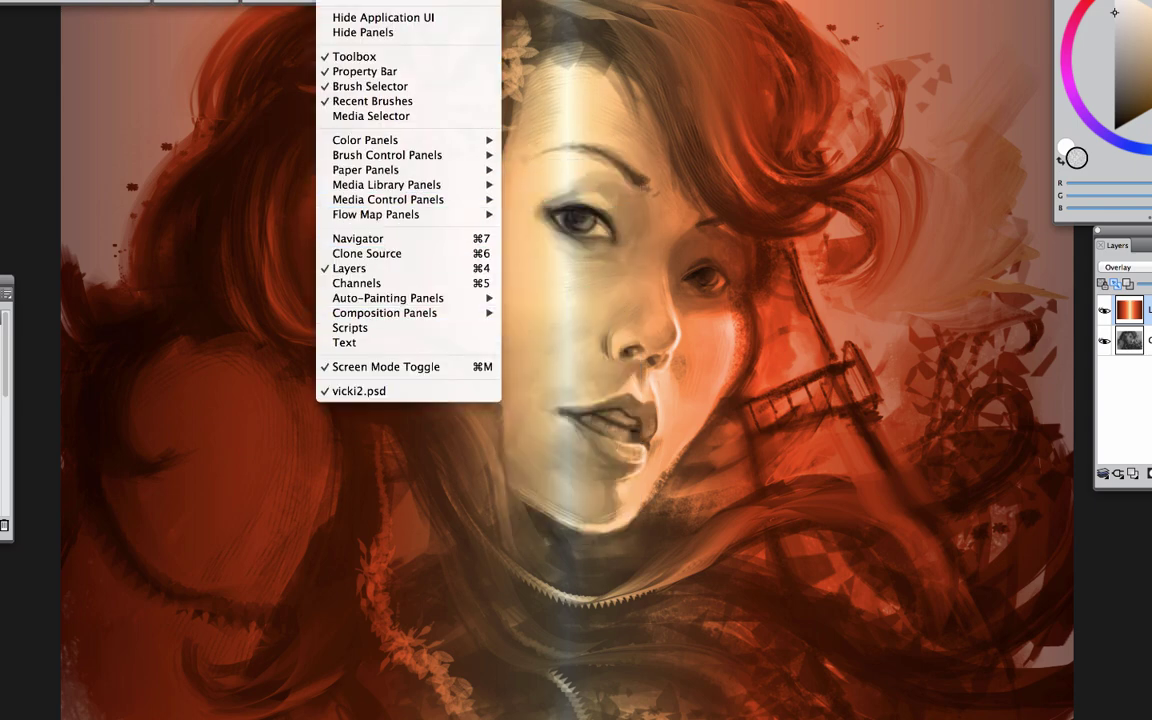
pyautogui.press('Escape')
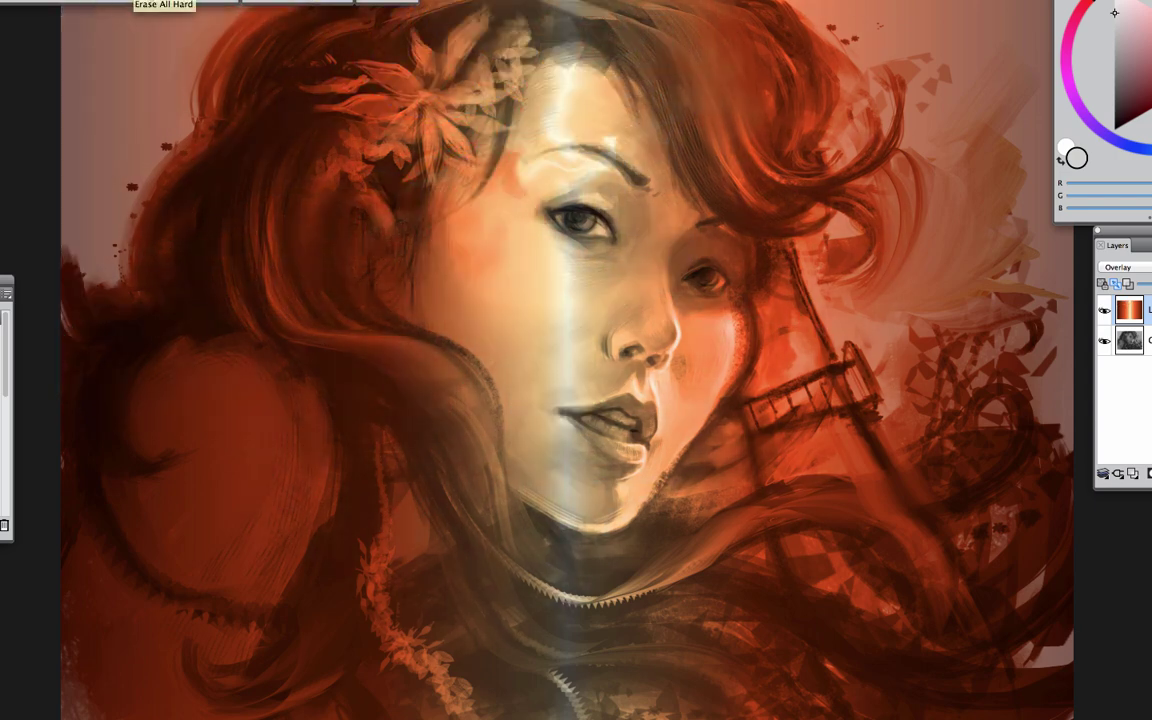
# Brush an ornamental paper texture in pale and purple tones over the face, garland, near shoulder and lower background
pyautogui.moveTo(290, 330); pyautogui.dragTo(440, 190)
pyautogui.moveTo(580, 190); pyautogui.dragTo(710, 320)
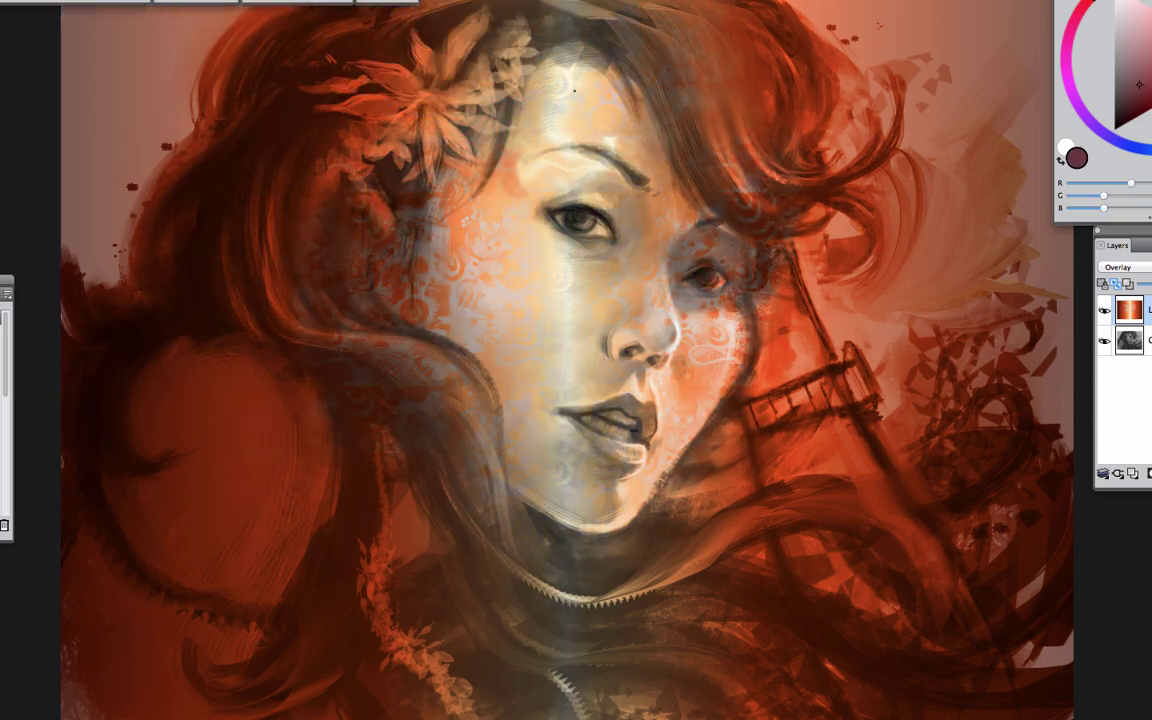
pyautogui.moveTo(574, 90)
pyautogui.mouseDown()
pyautogui.moveTo(420, 300)
pyautogui.moveTo(690, 270)
pyautogui.moveTo(700, 290)
pyautogui.mouseUp()
pyautogui.moveTo(110, 570)
pyautogui.mouseDown()
pyautogui.moveTo(100, 620)
pyautogui.moveTo(527, 622)
pyautogui.moveTo(700, 400)
pyautogui.moveTo(620, 360)
pyautogui.moveTo(540, 480)
pyautogui.moveTo(428, 367)
pyautogui.mouseUp()
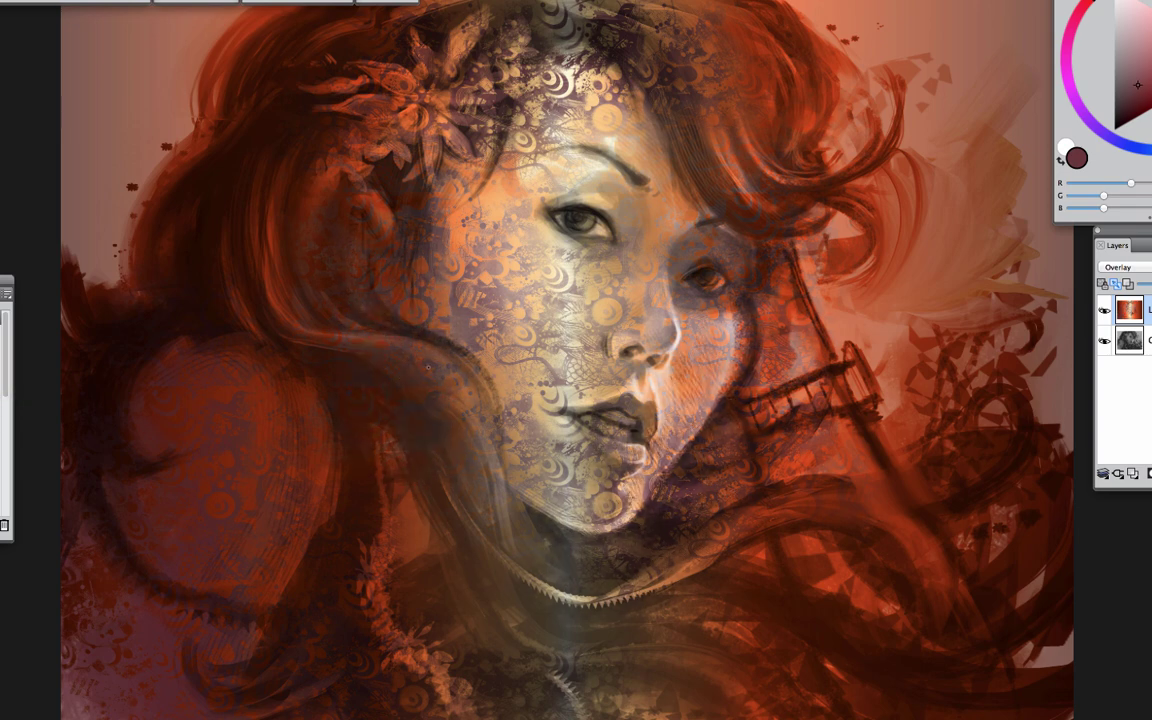
# Fill a new layer with the current maroon colour at 100% opacity and set its blending to Overlay
pyautogui.press('super+shift+n')
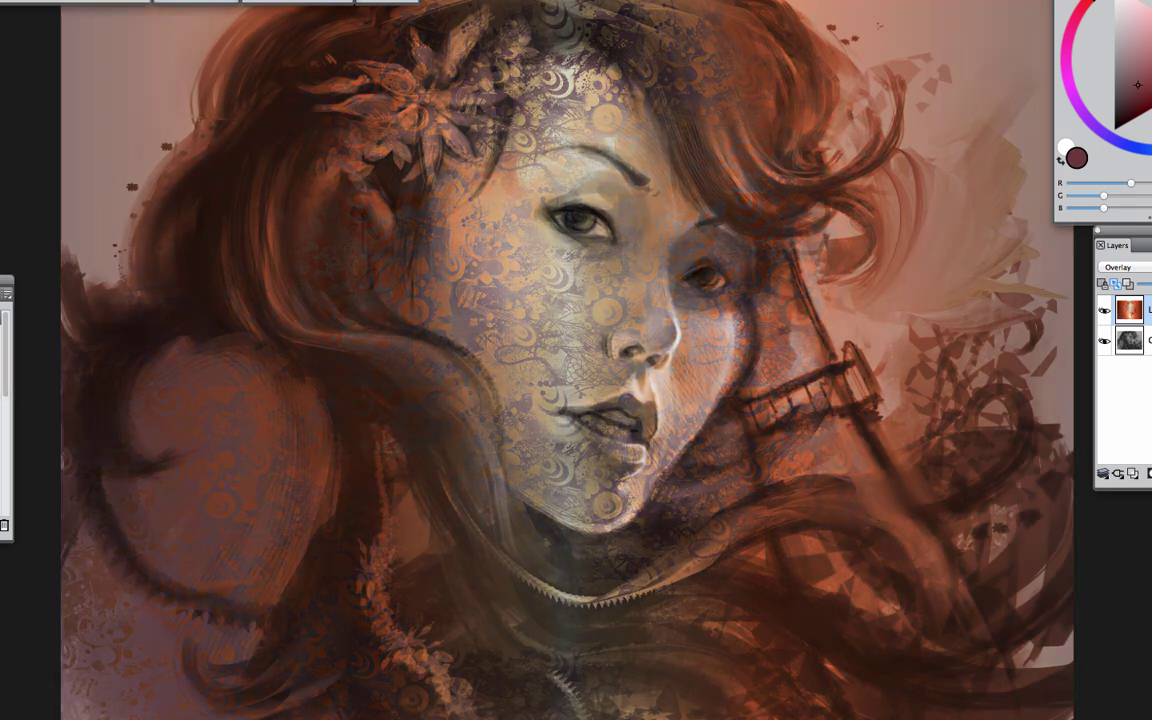
pyautogui.press('super+f')
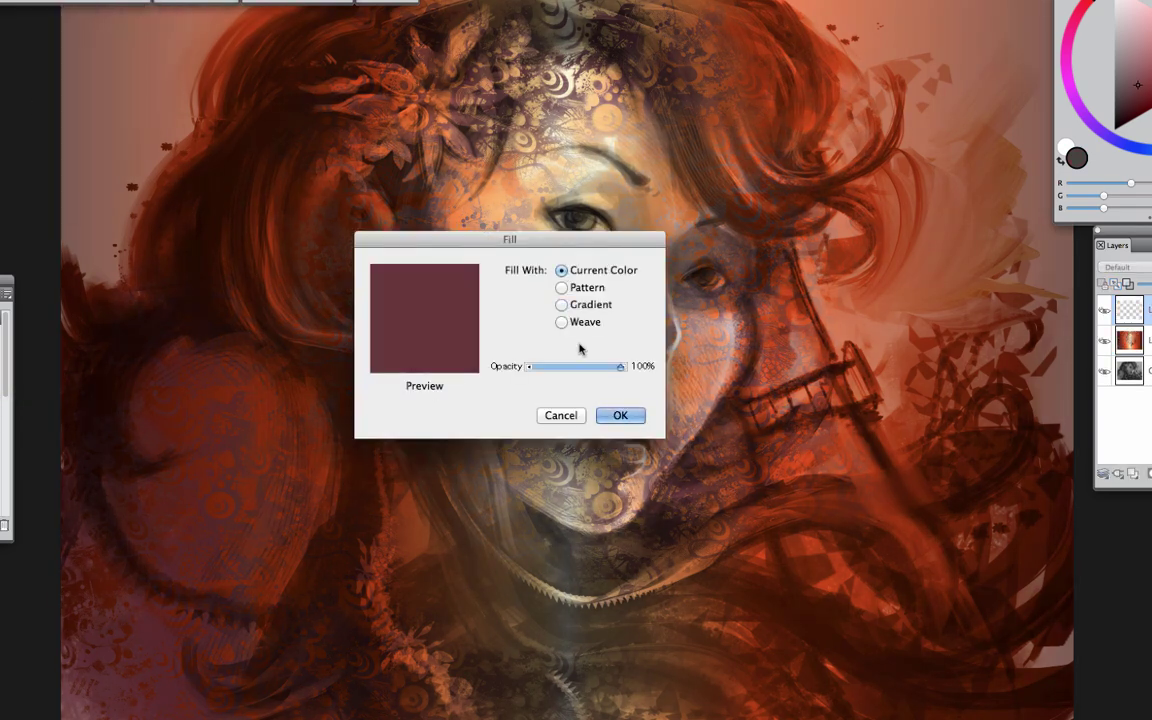
pyautogui.press('Return')
pyautogui.click(1118, 267)
pyautogui.click(1118, 399)
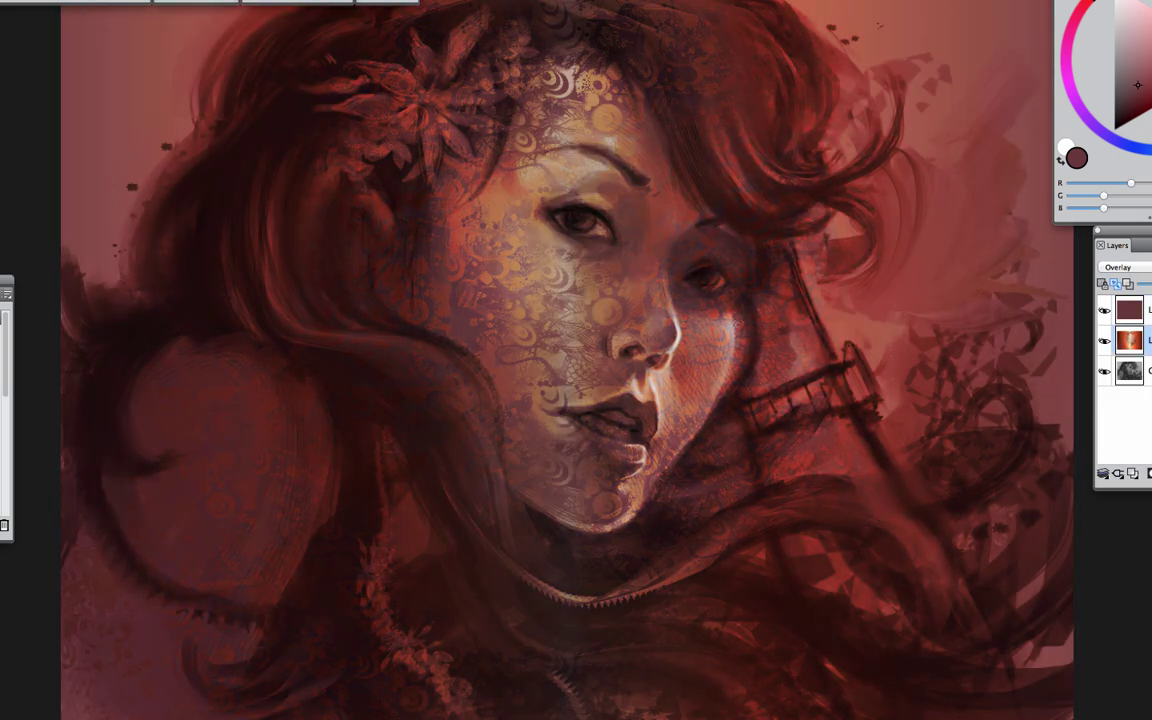
# On a new Screen layer, paint a sampled light tan inside freehand selections on the near cheek, eyelid and forehead
pyautogui.press('super+shift+n')
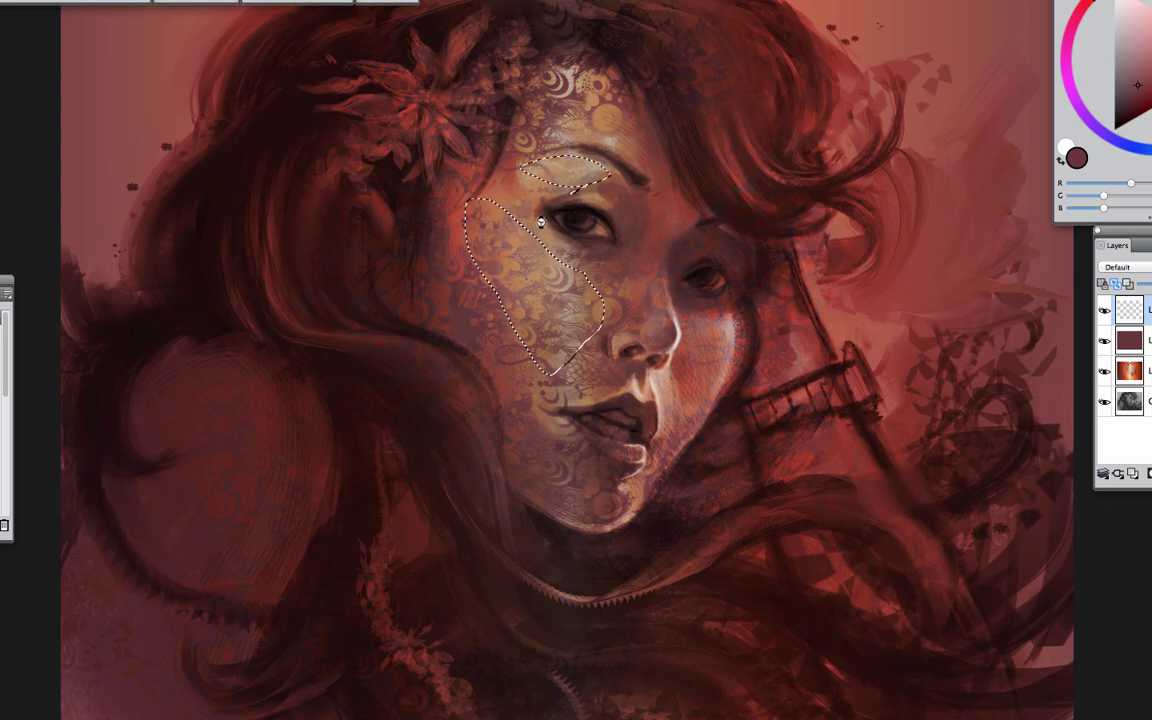
pyautogui.keyDown('alt'); pyautogui.click(541, 222); pyautogui.keyUp('alt')
pyautogui.moveTo(541, 222); pyautogui.dragTo(500, 290)
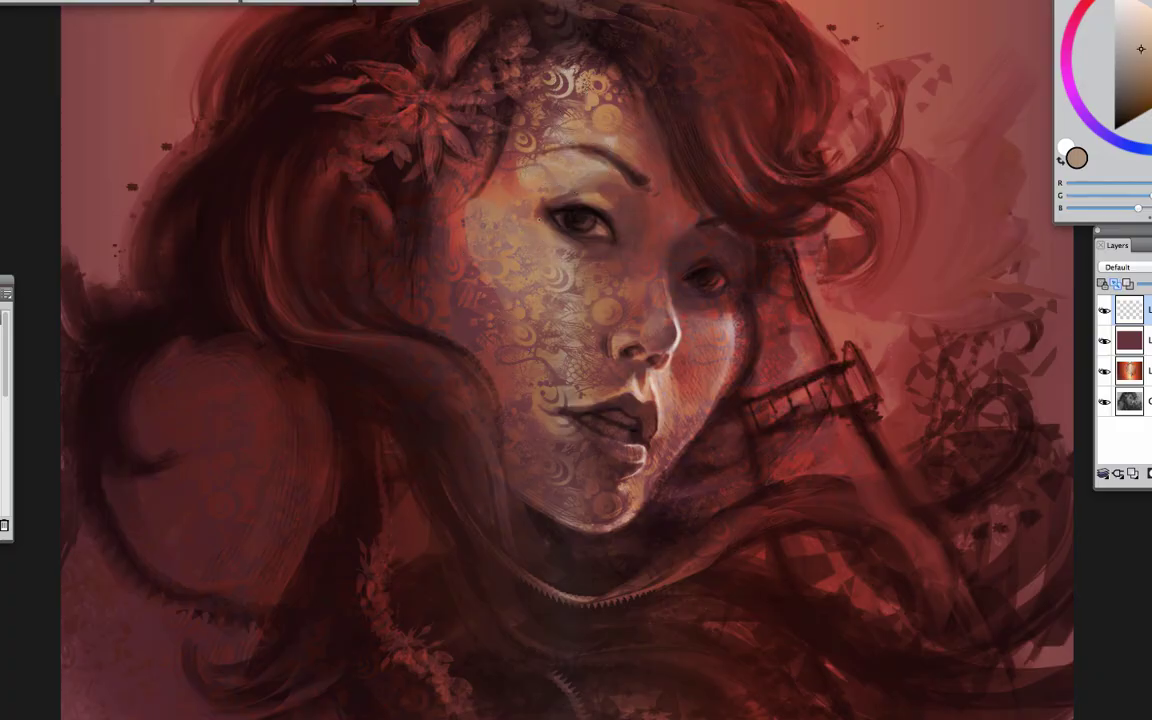
pyautogui.moveTo(545, 135); pyautogui.dragTo(563, 83)
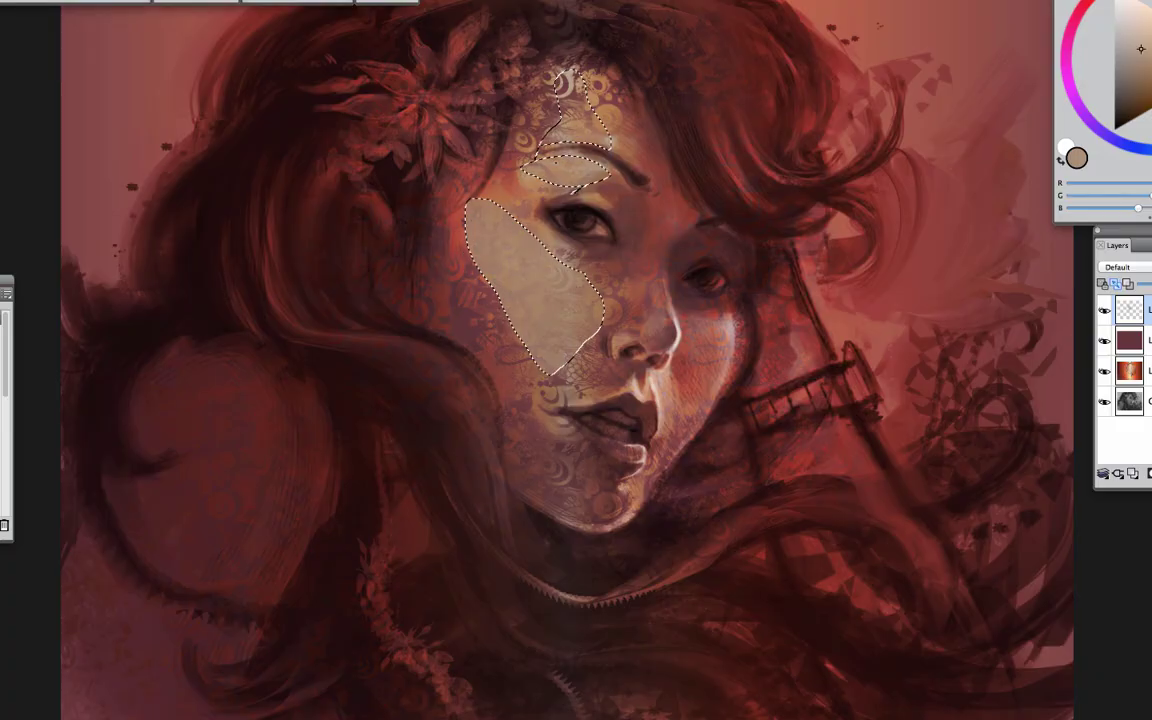
pyautogui.click(1118, 267)
pyautogui.click(1112, 352)
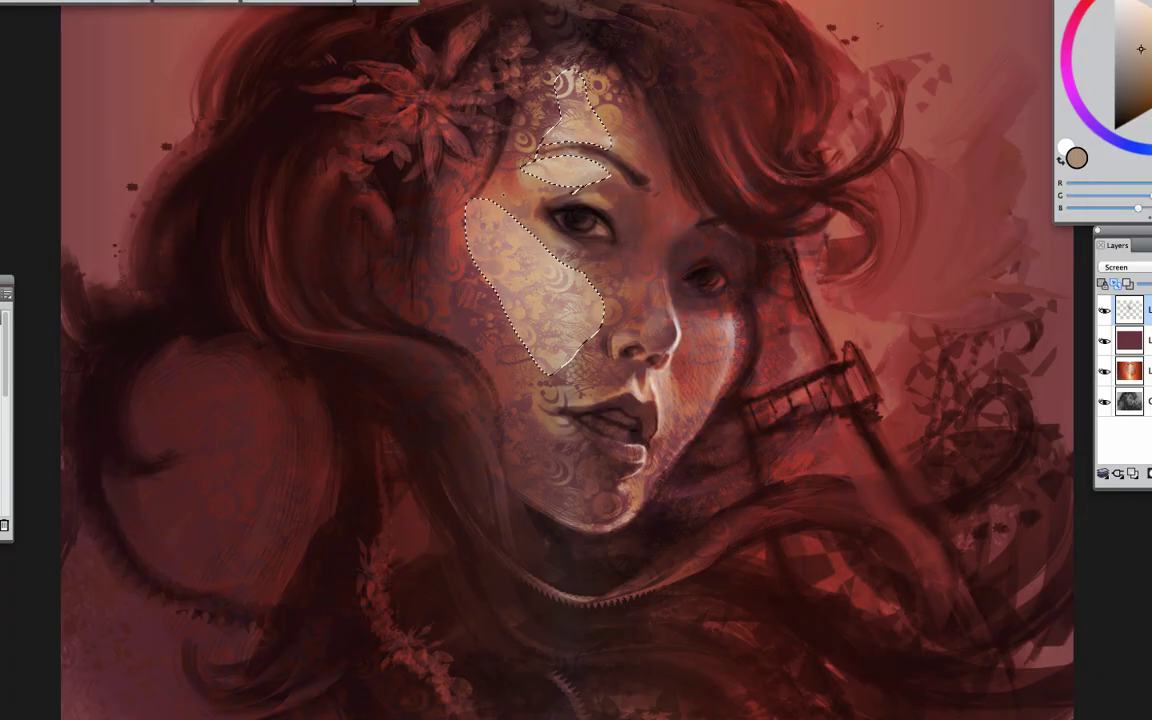
# Delete the light fills from the selected face areas and drop the selections
pyautogui.press('Delete')
pyautogui.press('super+d')
pyautogui.hotkey('alt', '[')
pyautogui.hotkey('alt', '[')
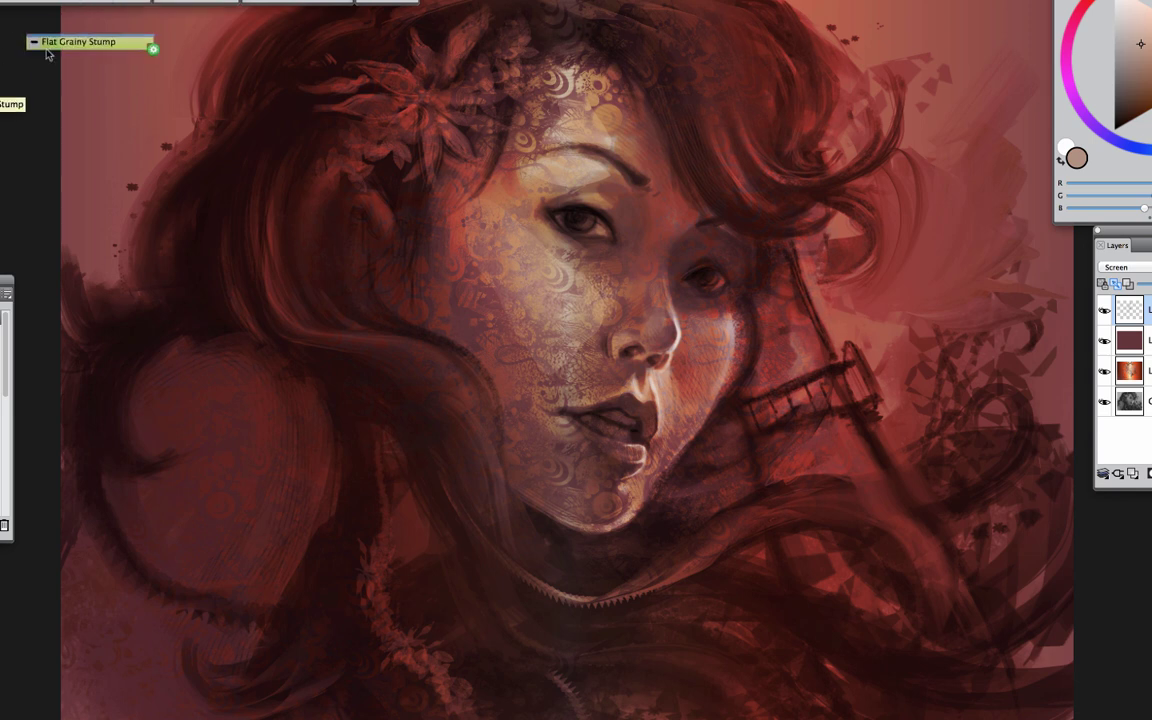
# Soften the ornamental pattern on the forehead using the Flat Grainy Stump brush on the lower layers
pyautogui.moveTo(46, 55)
pyautogui.mouseDown()
pyautogui.moveTo(483, 150)
pyautogui.moveTo(560, 80)
pyautogui.mouseUp()
pyautogui.hotkey('alt', '[')
pyautogui.hotkey('alt', '[')
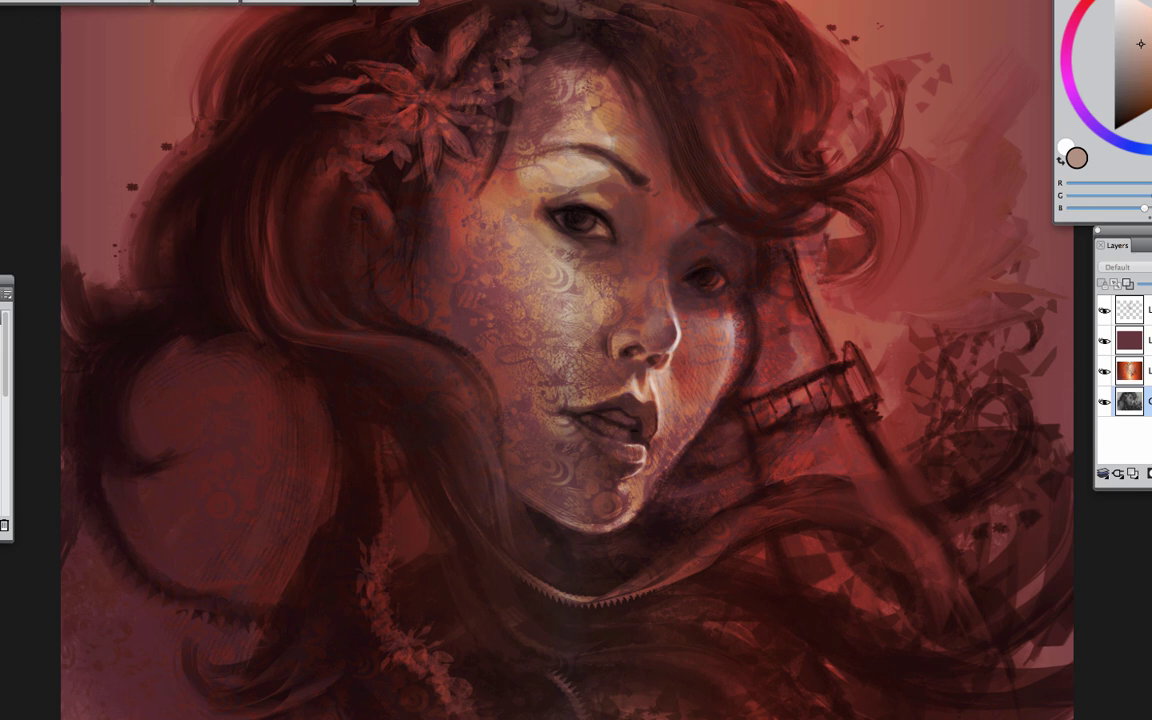
pyautogui.hotkey('alt', ']')
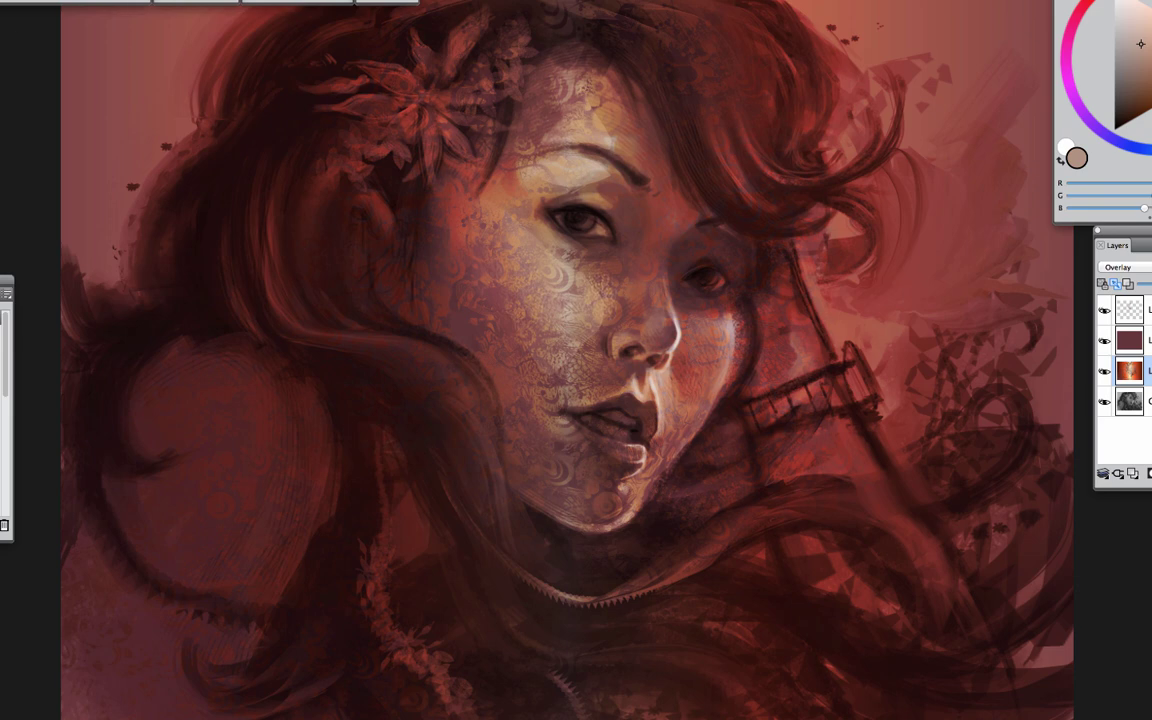
# Paint muted blue-violet texture over the background on both sides of the portrait, using the Overlay gradient layer
pyautogui.click(1139, 148)
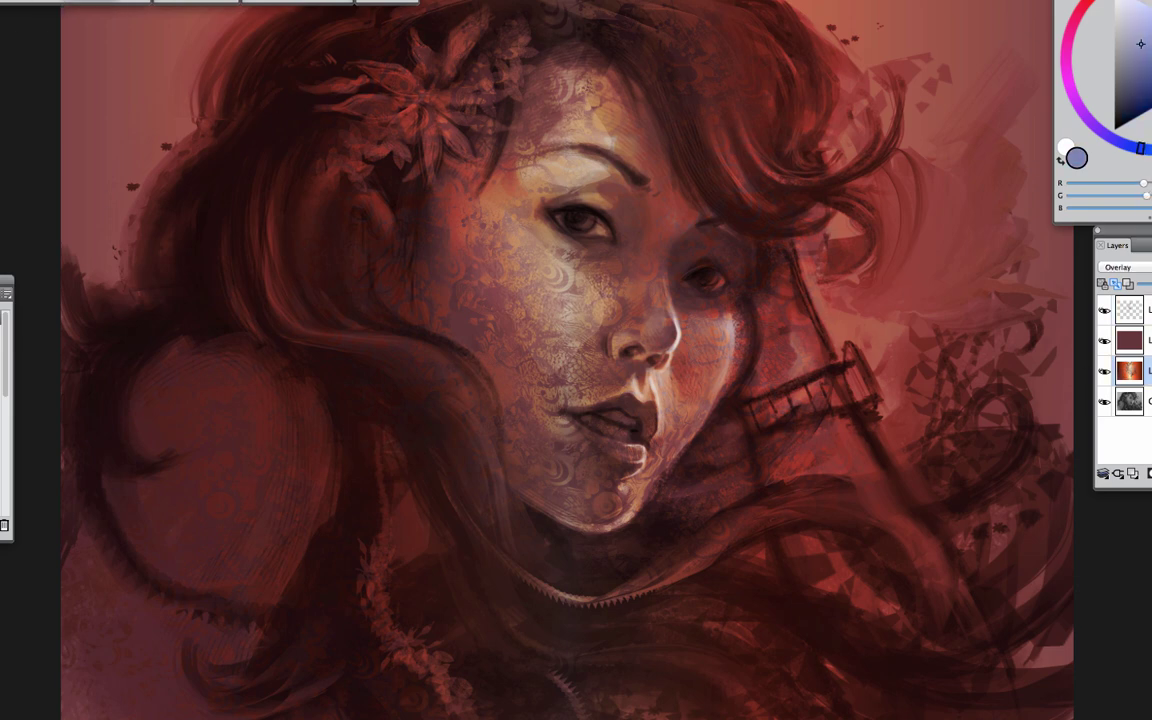
pyautogui.moveTo(180, 85); pyautogui.dragTo(86, 175)
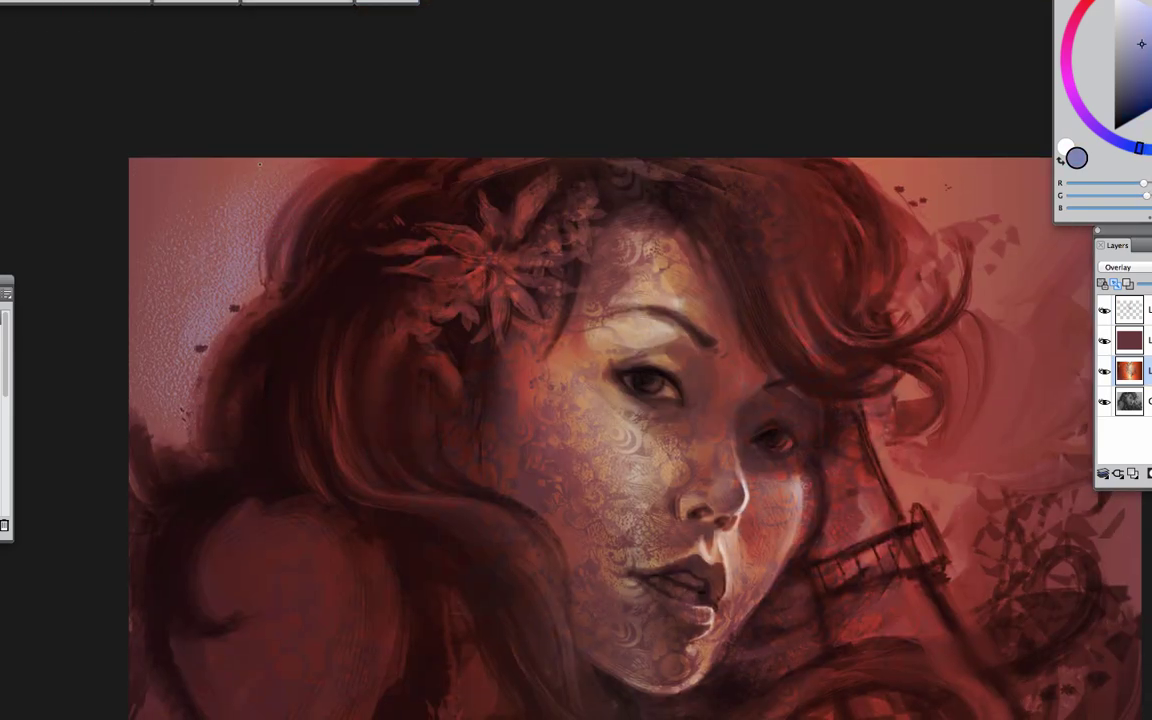
pyautogui.moveTo(243, 174); pyautogui.dragTo(308, 334)
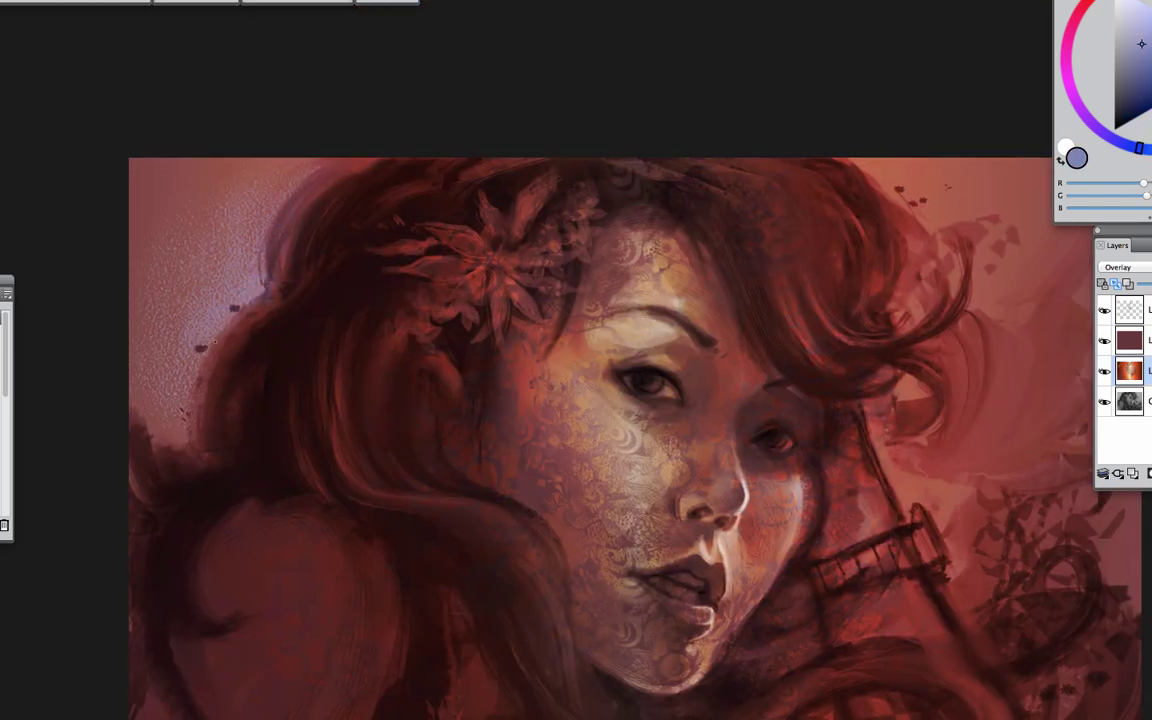
pyautogui.moveTo(845, 198); pyautogui.dragTo(655, 83)
pyautogui.moveTo(570, 485)
pyautogui.mouseDown()
pyautogui.moveTo(640, 470)
pyautogui.moveTo(807, 488)
pyautogui.moveTo(765, 355)
pyautogui.mouseUp()
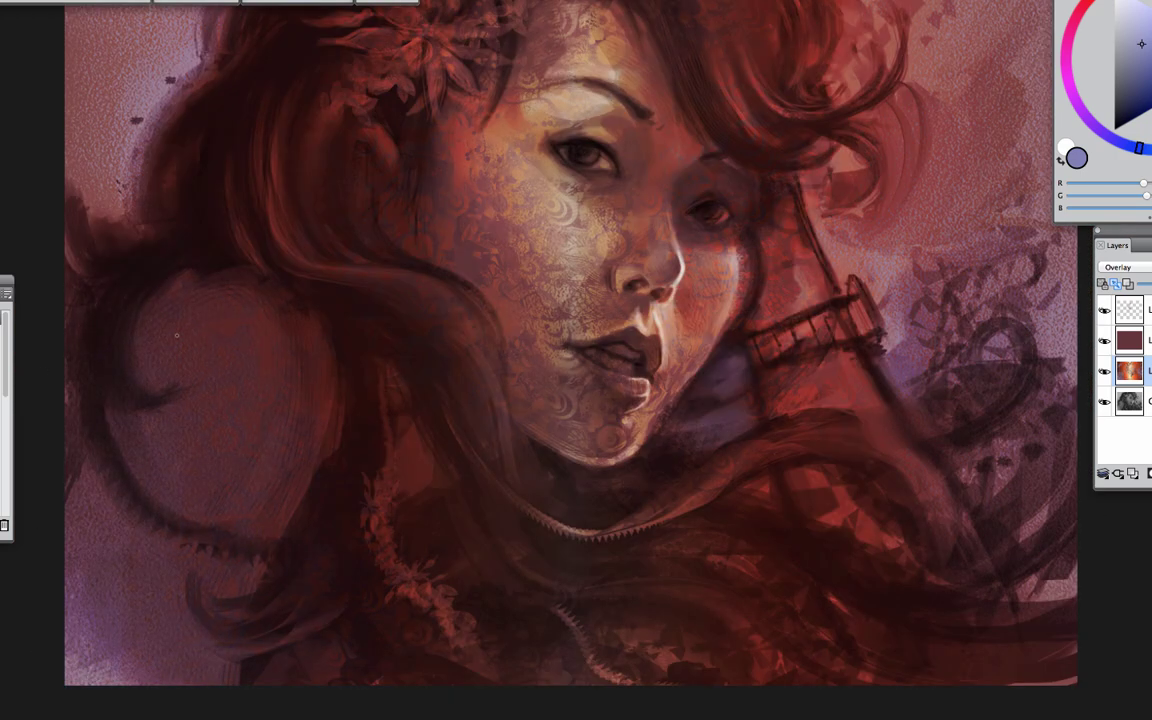
# Tint the outer edge of the hair and the area around the far eye dark teal on the maroon Overlay layer
pyautogui.keyDown('alt'); pyautogui.click(573, 455); pyautogui.keyUp('alt')
pyautogui.keyDown('alt'); pyautogui.keyDown('shift'); pyautogui.rightClick(507, 169); pyautogui.keyUp('shift'); pyautogui.keyUp('alt')
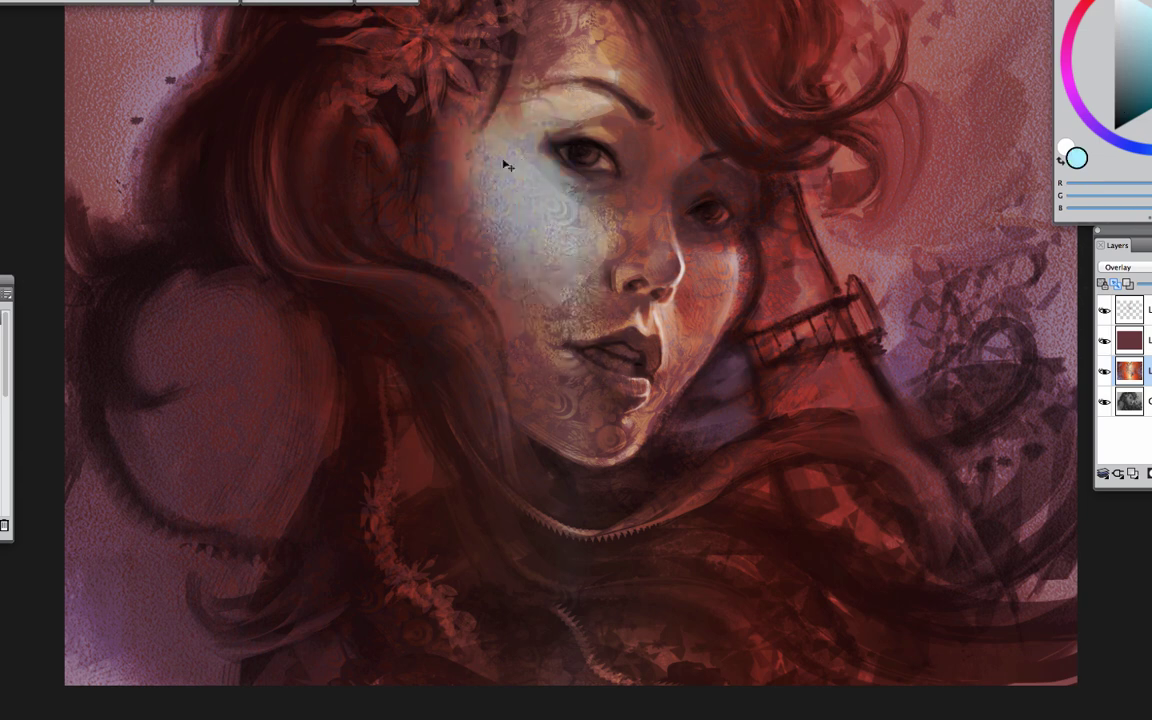
pyautogui.hotkey('alt', ']')
pyautogui.keyDown('alt'); pyautogui.keyDown('shift'); pyautogui.rightClick(498, 114); pyautogui.keyUp('shift'); pyautogui.keyUp('alt')
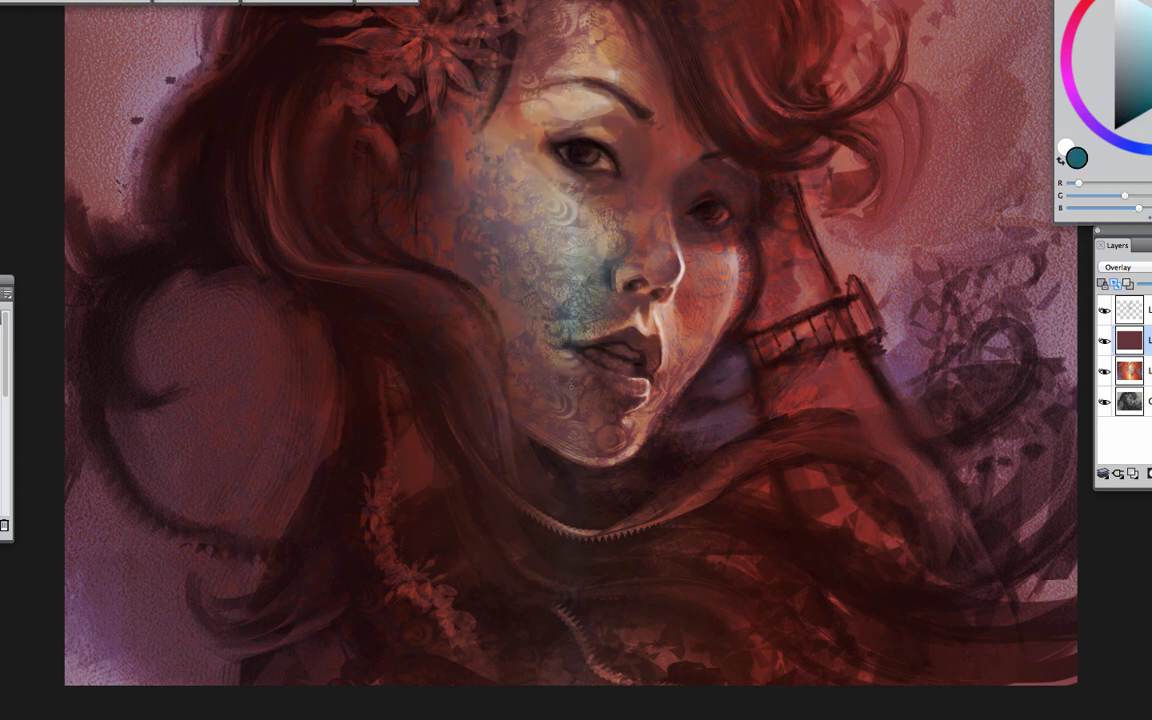
pyautogui.moveTo(576, 300); pyautogui.dragTo(606, 450)
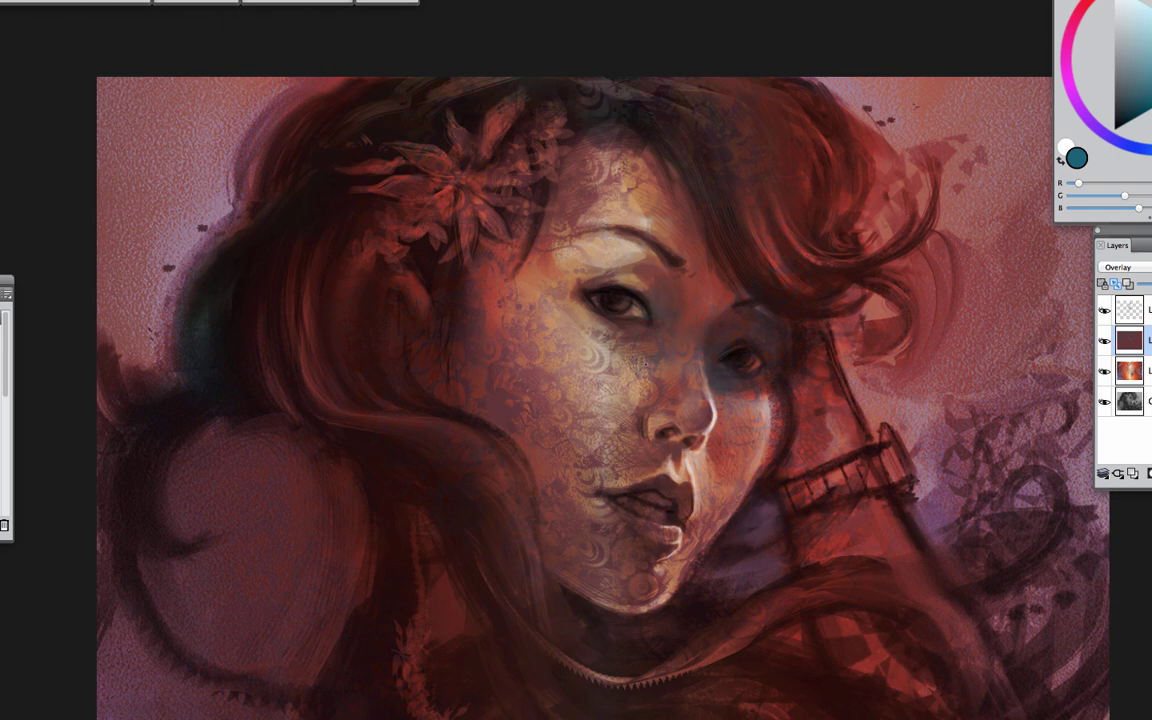
# Add a new layer and soften the ornamental pattern on the lower cheek and chin on the layers beneath
pyautogui.press('super+shift+n')
pyautogui.press('super+plus')
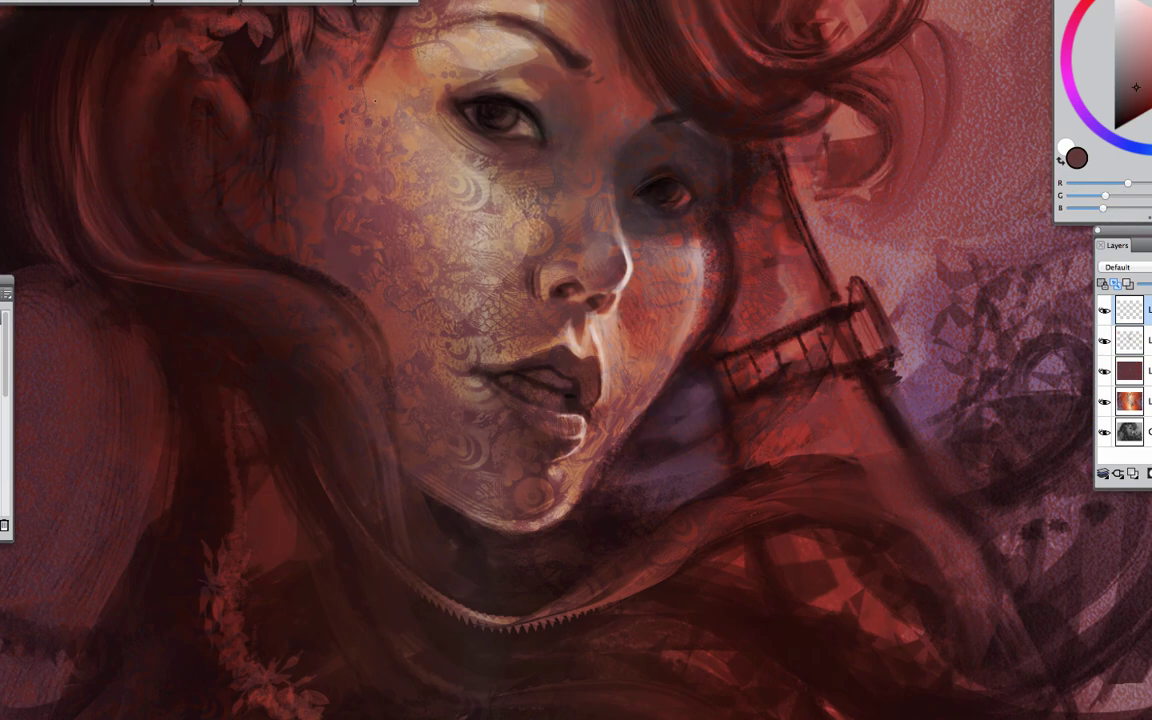
pyautogui.click(1133, 403)
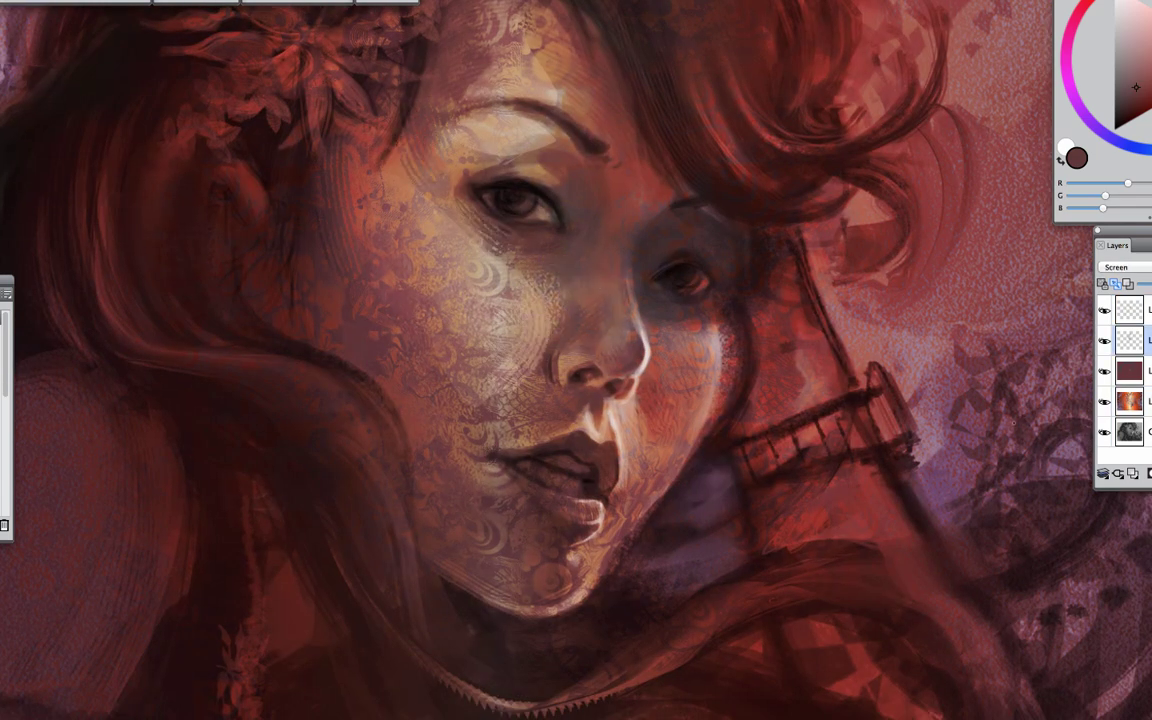
pyautogui.hotkey('alt', ']')
pyautogui.hotkey('alt', '[')
pyautogui.moveTo(568, 408); pyautogui.dragTo(510, 505)
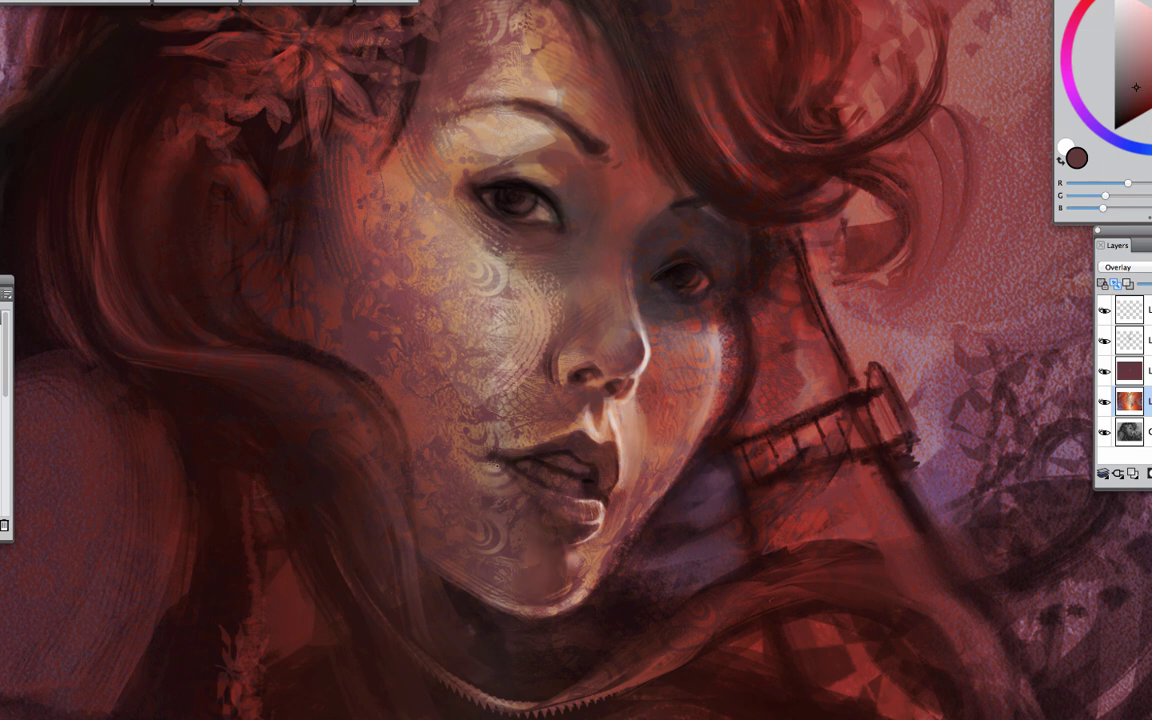
pyautogui.moveTo(470, 390); pyautogui.dragTo(435, 345)
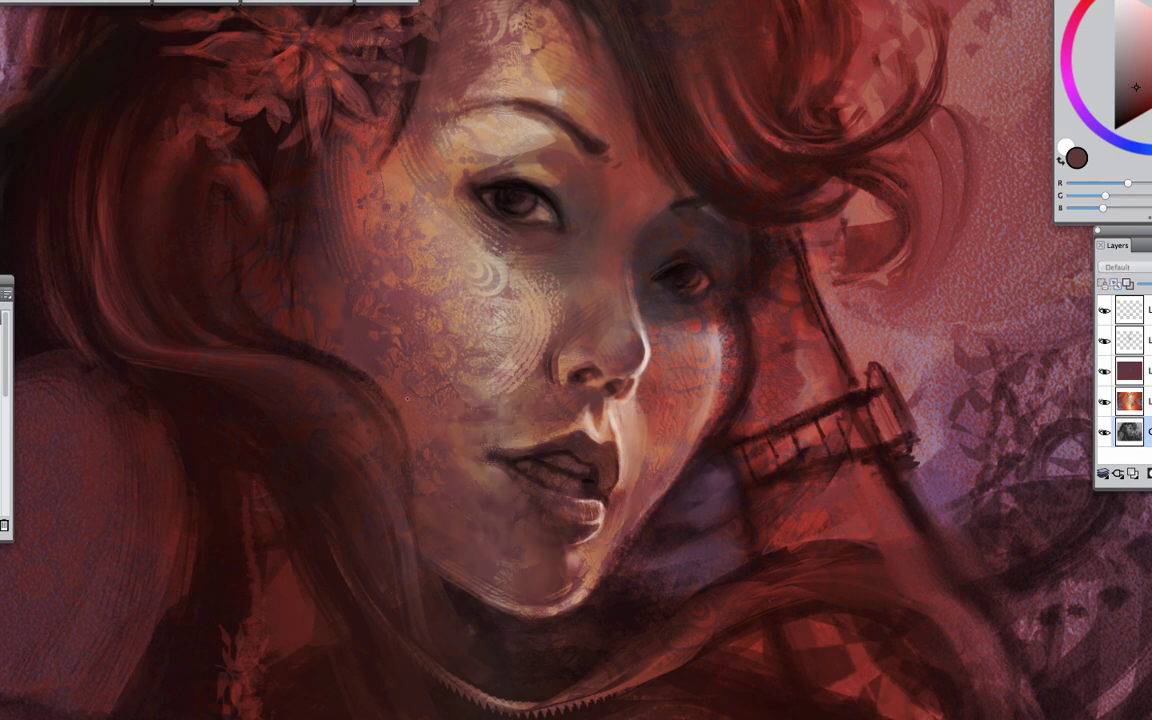
# Flatten the image and brush fine bristle strokes over the flower, hair and forehead while smoothing the near cheek
pyautogui.moveTo(418, 237)
pyautogui.mouseDown()
pyautogui.moveTo(362, 205)
pyautogui.moveTo(338, 306)
pyautogui.moveTo(511, 286)
pyautogui.moveTo(511, 140)
pyautogui.mouseUp()
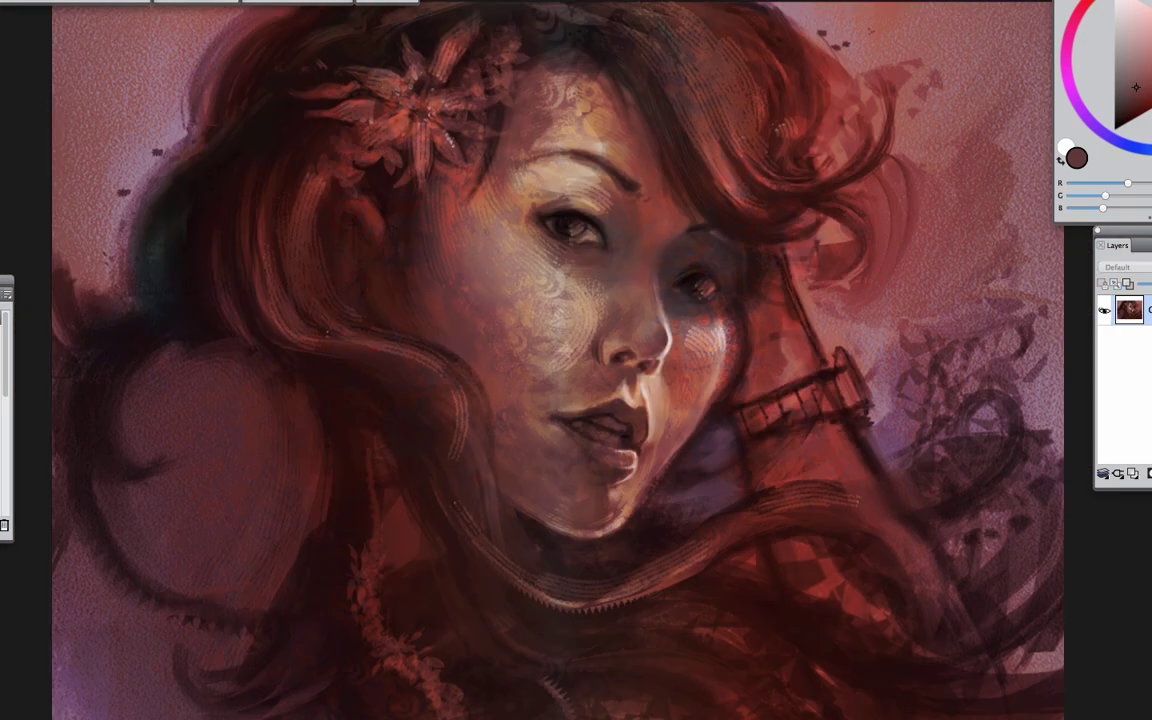
pyautogui.moveTo(140, 135); pyautogui.dragTo(112, 185)
pyautogui.moveTo(370, 110); pyautogui.dragTo(385, 180)
pyautogui.moveTo(652, 122); pyautogui.dragTo(640, 50)
pyautogui.moveTo(528, 310); pyautogui.dragTo(498, 330)
pyautogui.moveTo(478, 388); pyautogui.dragTo(515, 410)
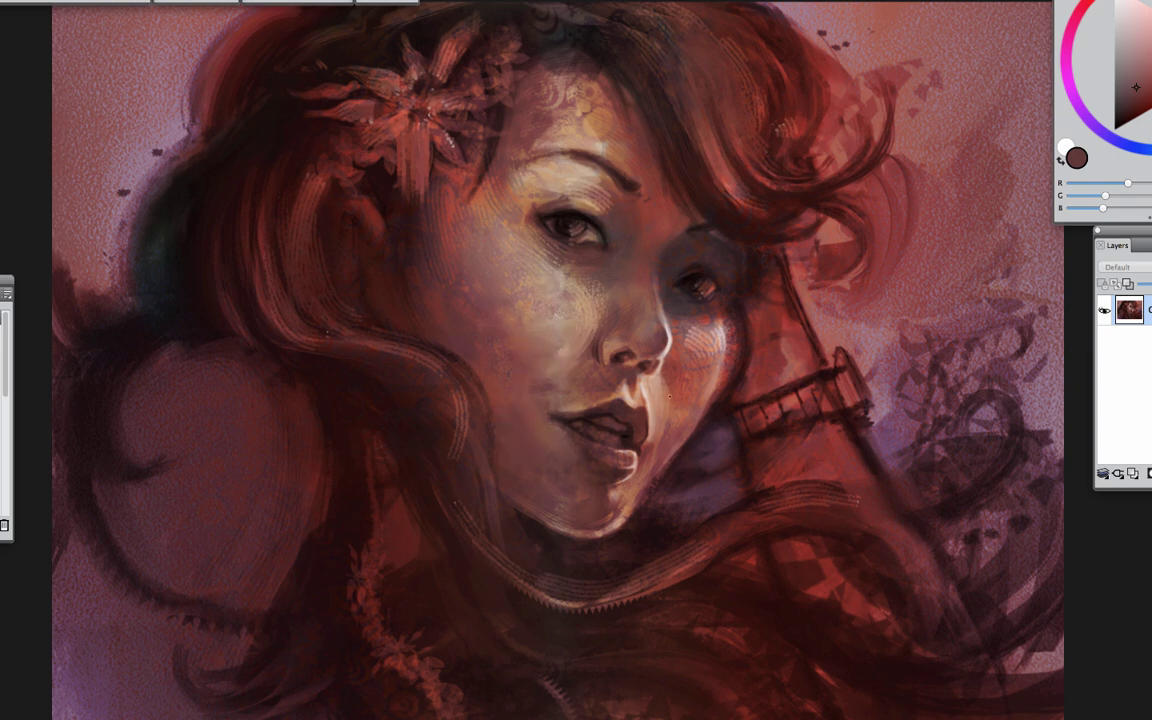
# Smear the lower hair into long flowing strands across the right background and blend the flower garland into the hair
pyautogui.moveTo(160, 150); pyautogui.dragTo(115, 290)
pyautogui.moveTo(780, 510); pyautogui.dragTo(1040, 380)
pyautogui.moveTo(620, 580); pyautogui.dragTo(908, 517)
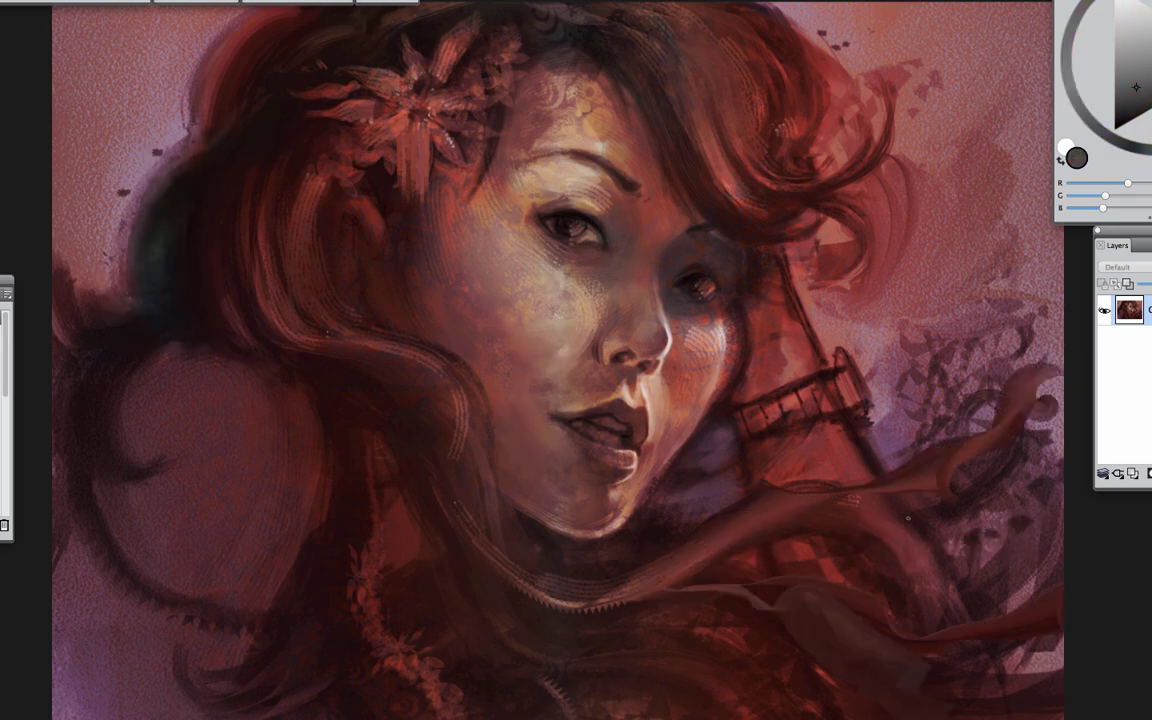
pyautogui.moveTo(755, 545); pyautogui.dragTo(600, 600)
pyautogui.moveTo(380, 460); pyautogui.dragTo(411, 645)
pyautogui.moveTo(360, 580)
pyautogui.mouseDown()
pyautogui.moveTo(395, 630)
pyautogui.moveTo(470, 635)
pyautogui.mouseUp()
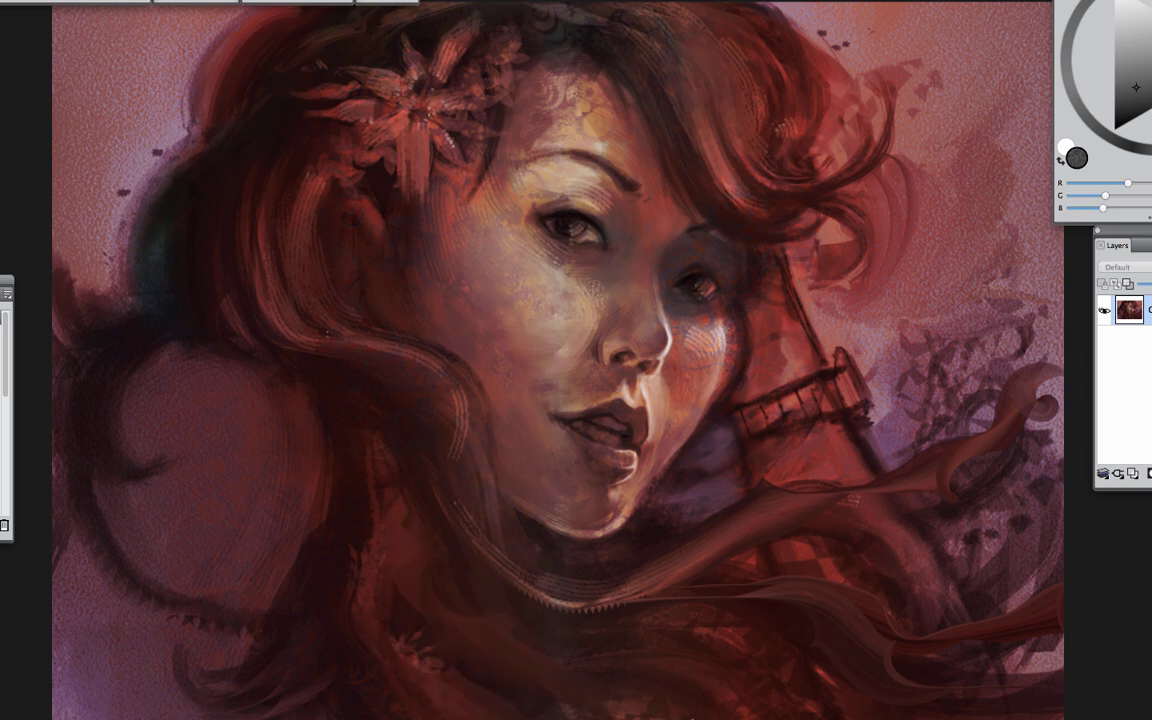
# Smudge the hair's left edge and the shoulder area into curls, and pull wisps from the upper right curls into the background
pyautogui.moveTo(180, 495)
pyautogui.mouseDown()
pyautogui.moveTo(110, 345)
pyautogui.moveTo(190, 480)
pyautogui.mouseUp()
pyautogui.moveTo(140, 150); pyautogui.dragTo(75, 300)
pyautogui.moveTo(170, 130); pyautogui.dragTo(155, 330)
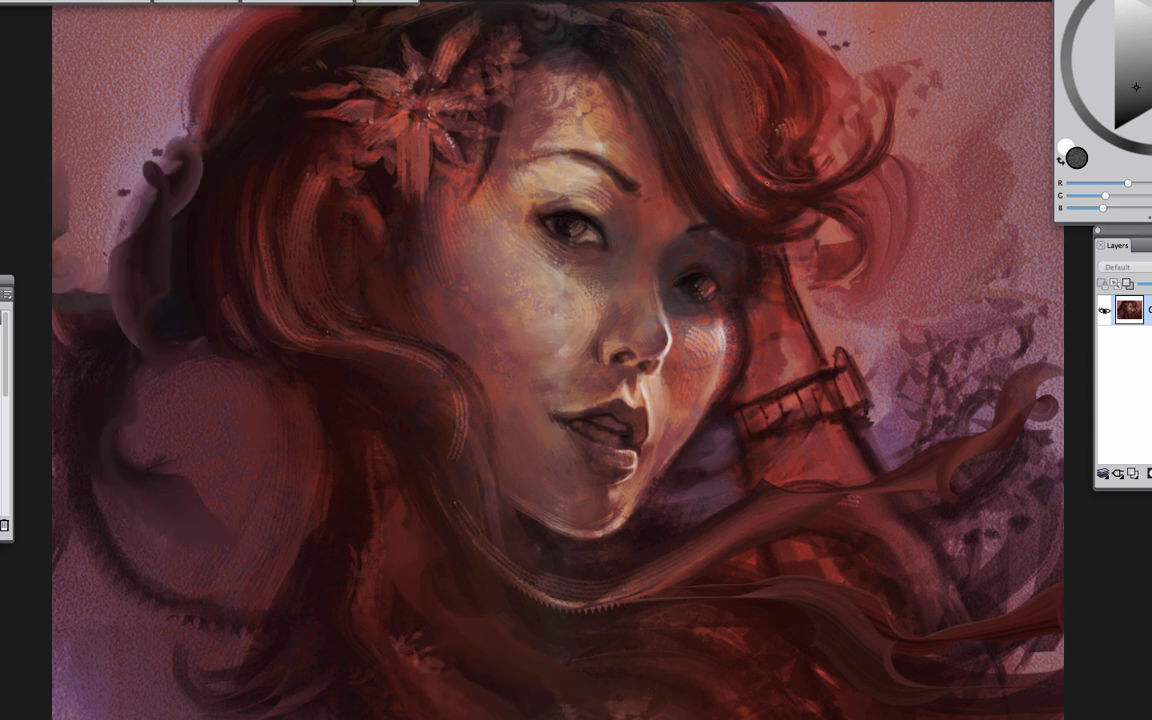
pyautogui.moveTo(820, 20); pyautogui.dragTo(760, 320)
pyautogui.moveTo(810, 150)
pyautogui.mouseDown()
pyautogui.moveTo(780, 320)
pyautogui.moveTo(930, 170)
pyautogui.mouseUp()
pyautogui.moveTo(705, 5); pyautogui.dragTo(720, 55)
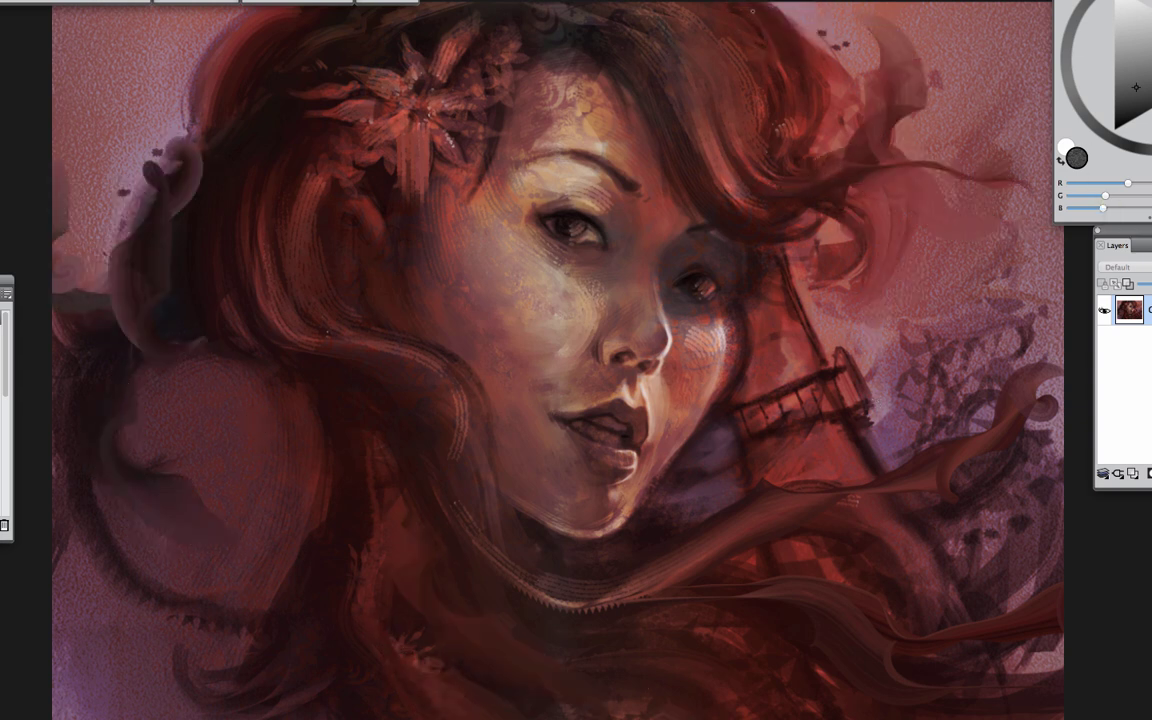
# Blend the lower left background smooth and swirl the leafy shapes in the right background into flowing curves
pyautogui.keyDown('alt'); pyautogui.click(1005, 120); pyautogui.keyUp('alt')
pyautogui.moveTo(250, 520); pyautogui.dragTo(110, 640)
pyautogui.moveTo(240, 560); pyautogui.dragTo(160, 640)
pyautogui.moveTo(90, 530); pyautogui.dragTo(200, 640)
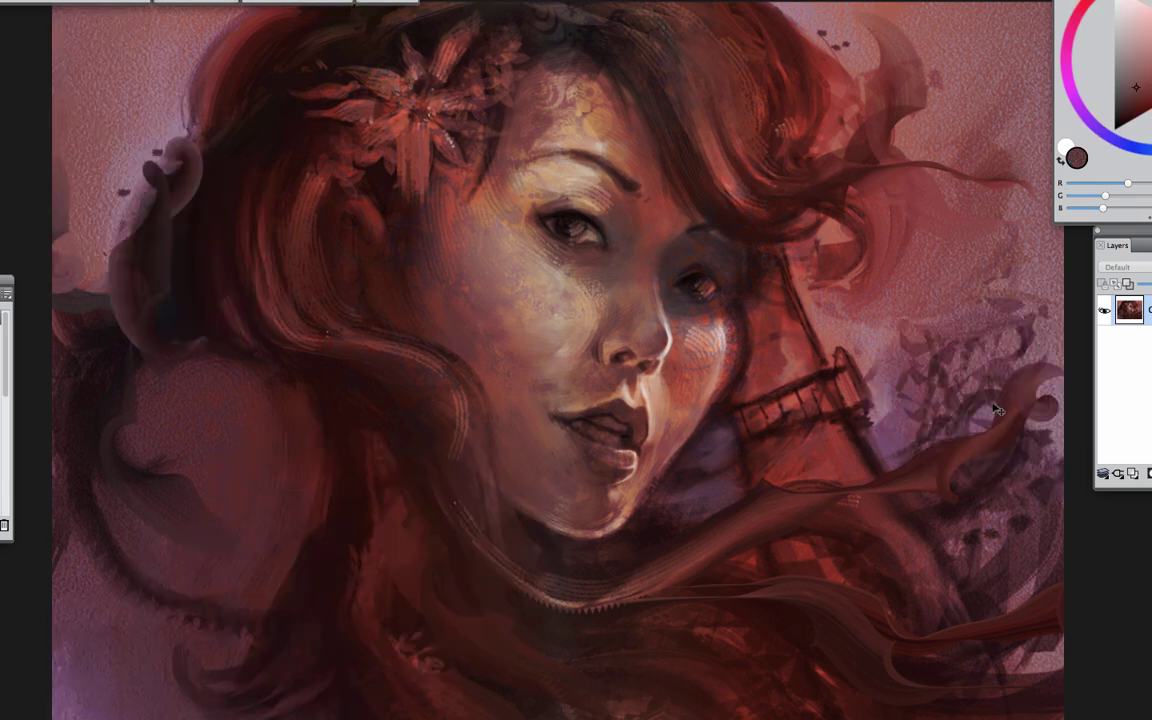
pyautogui.moveTo(880, 140); pyautogui.dragTo(940, 210)
pyautogui.moveTo(997, 410); pyautogui.dragTo(1034, 264)
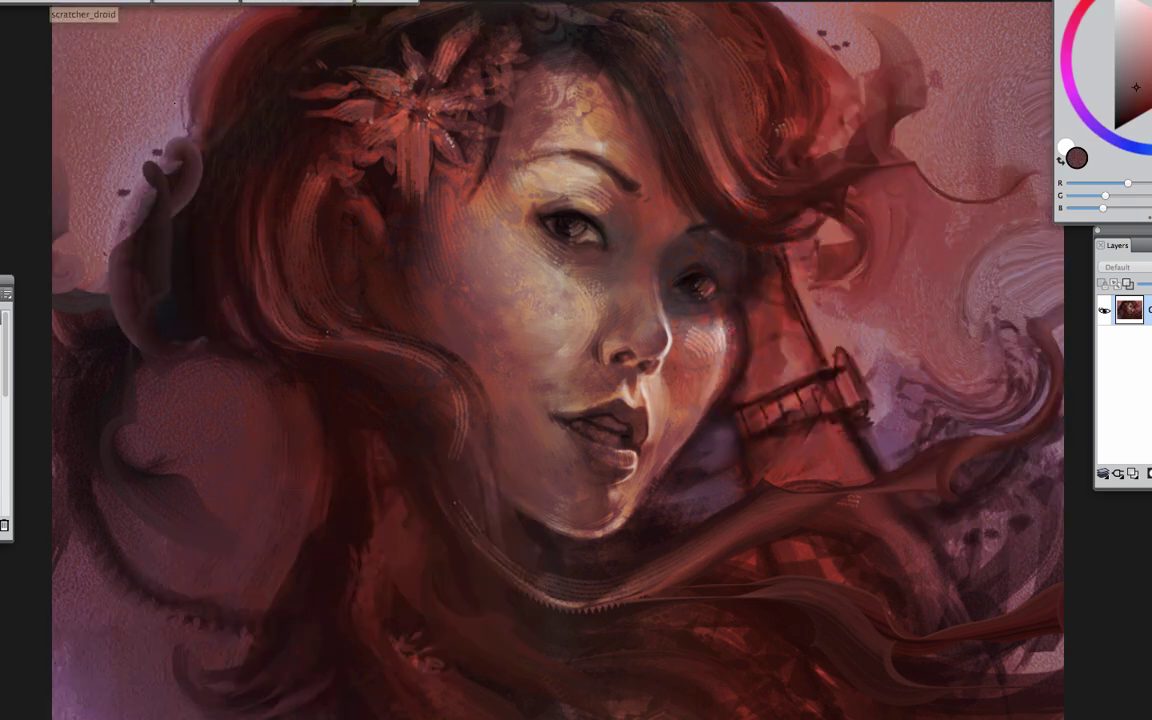
# Scratch fine cross-hatched texture over the right background with the scratcher_droid brush and add a new layer
pyautogui.moveTo(760, 260); pyautogui.dragTo(887, 350)
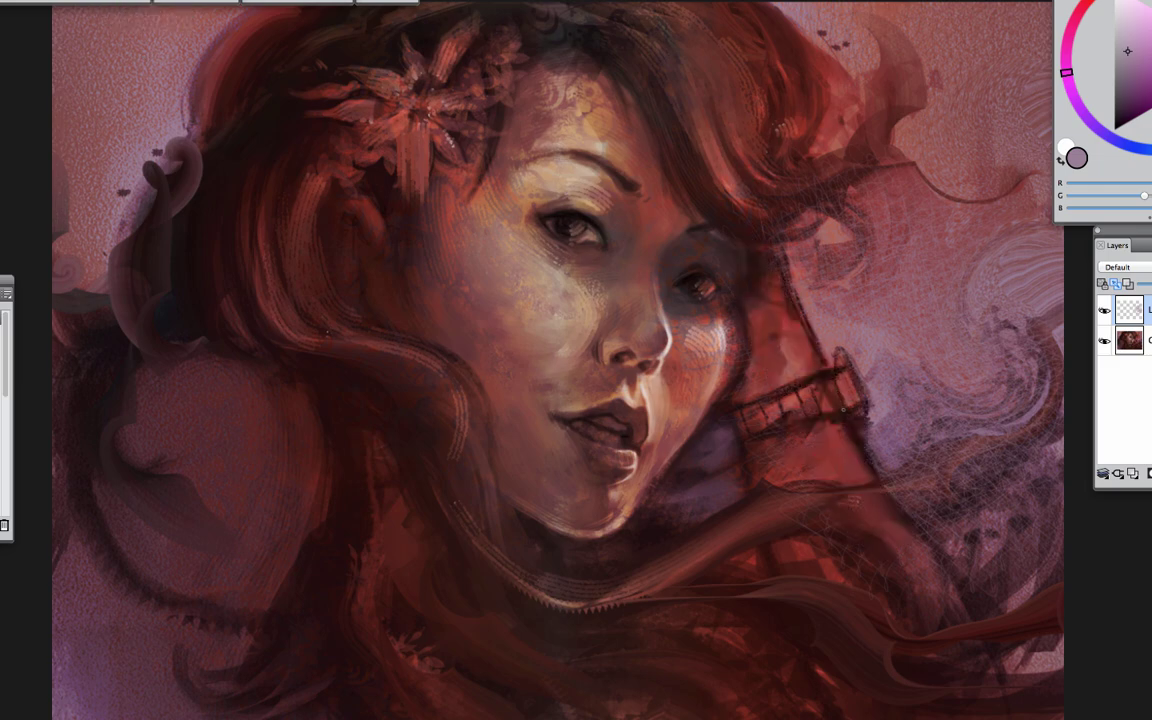